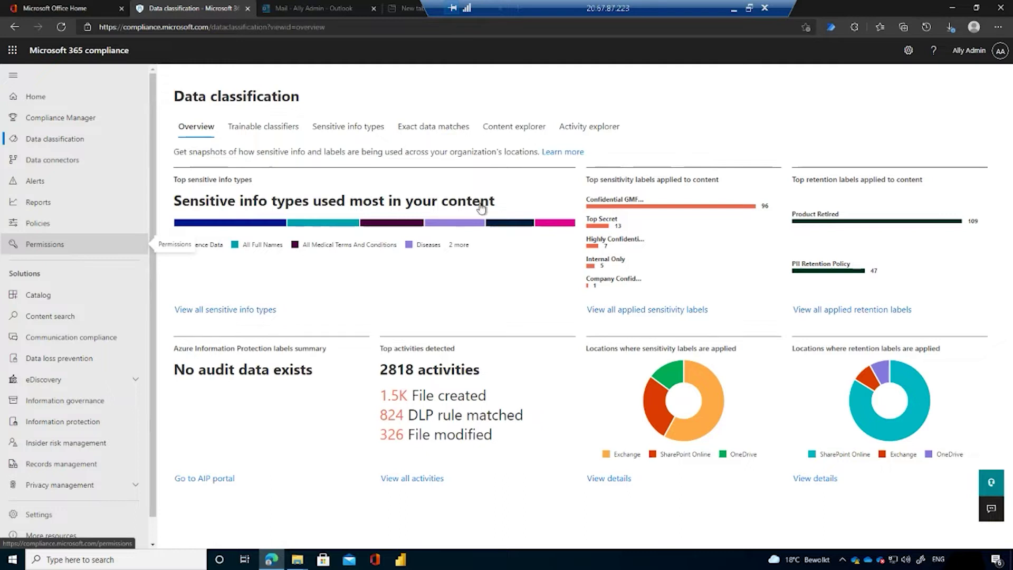
Open Insider risk management and review the overview of alerts, cases, users, policies and analytics
click(77, 443)
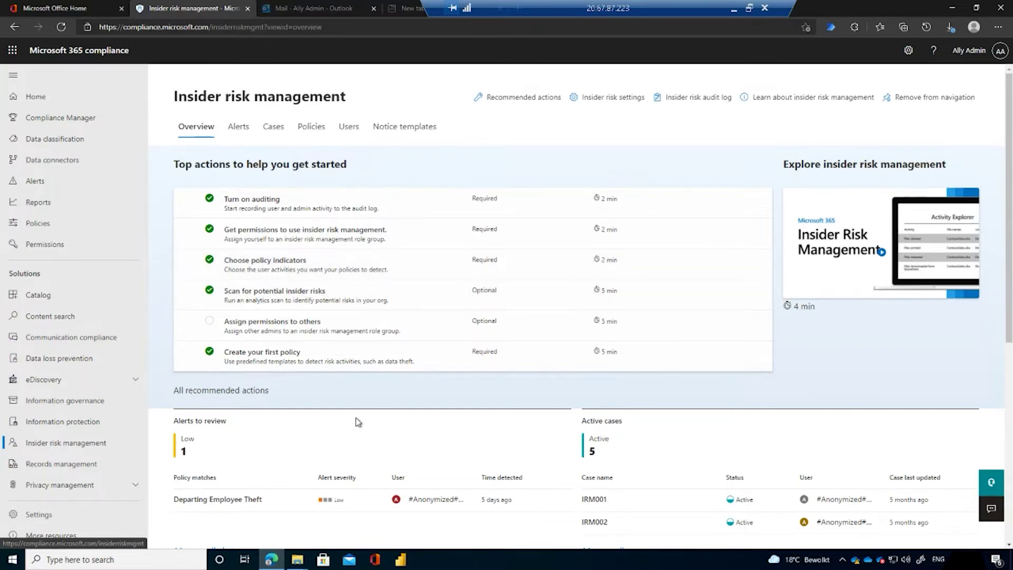
scroll(357, 418, down, 4)
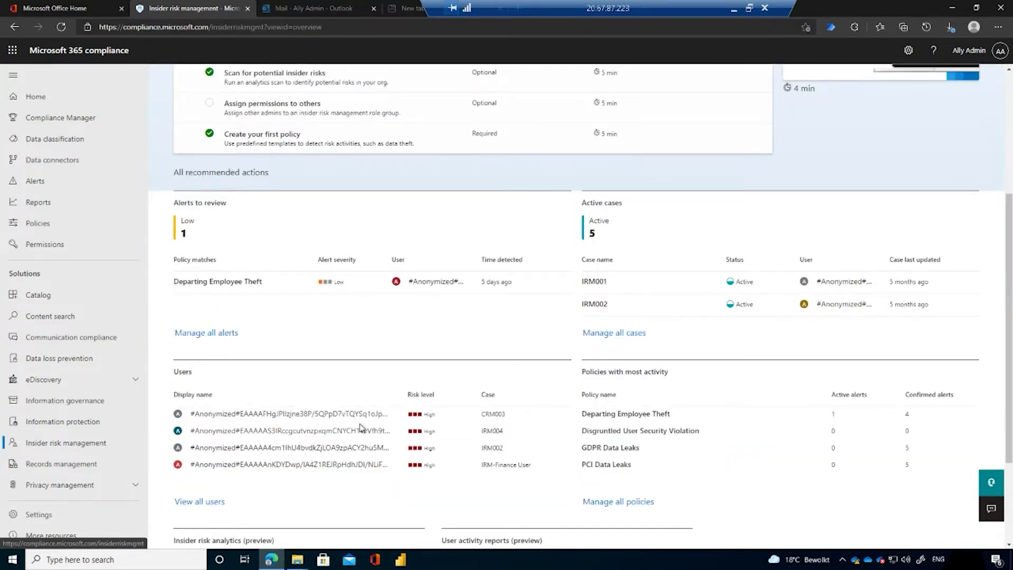
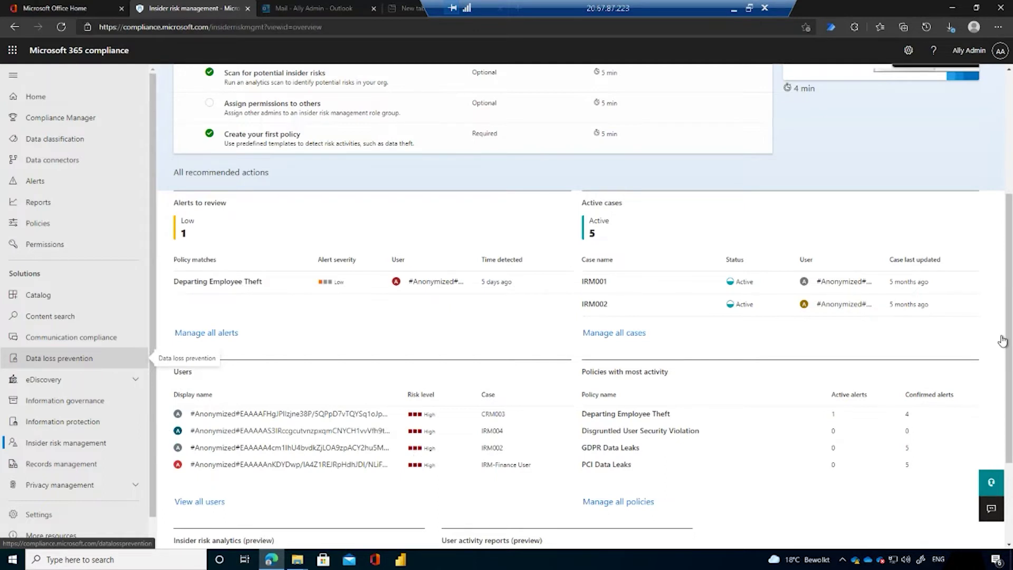
scroll(1005, 319, down, 3)
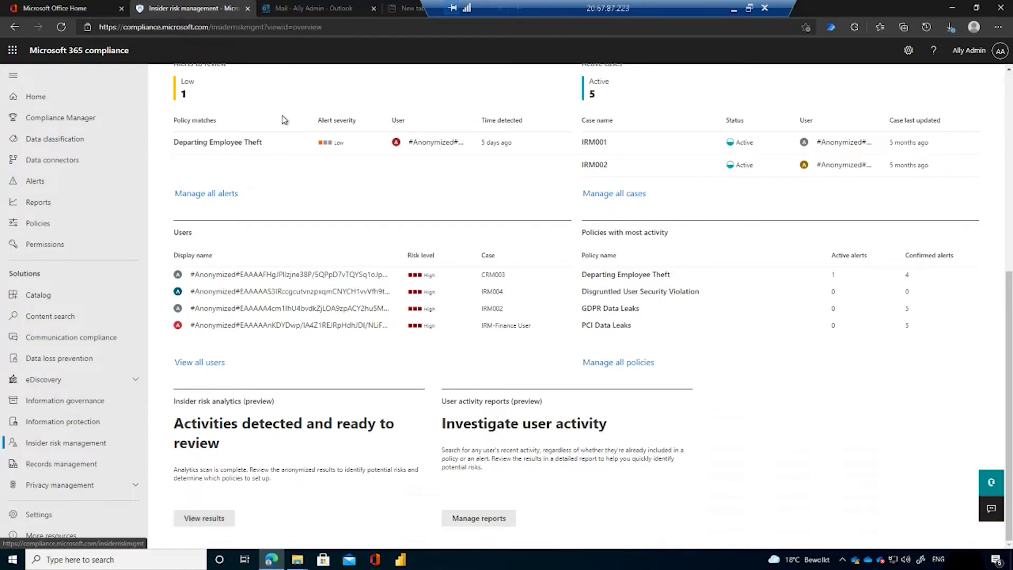
Examine the potential data leak details in the insider risk analytics results and start the recommended policy
click(208, 517)
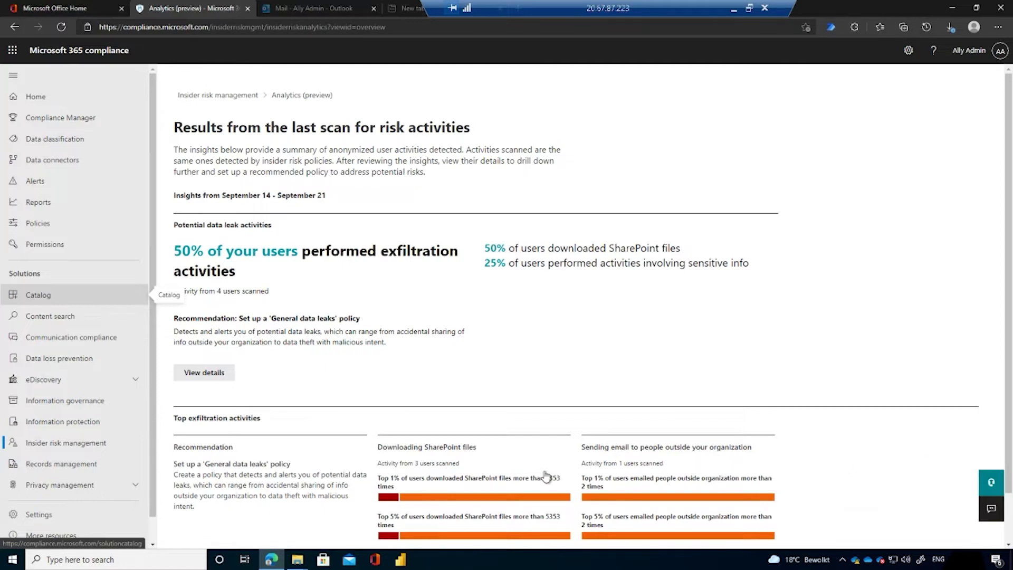
click(206, 373)
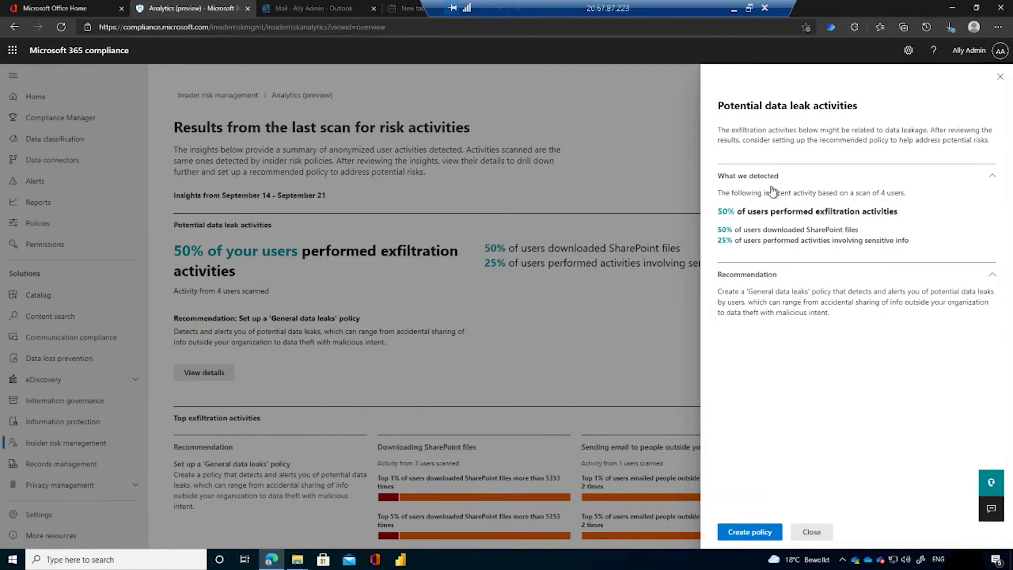
click(750, 534)
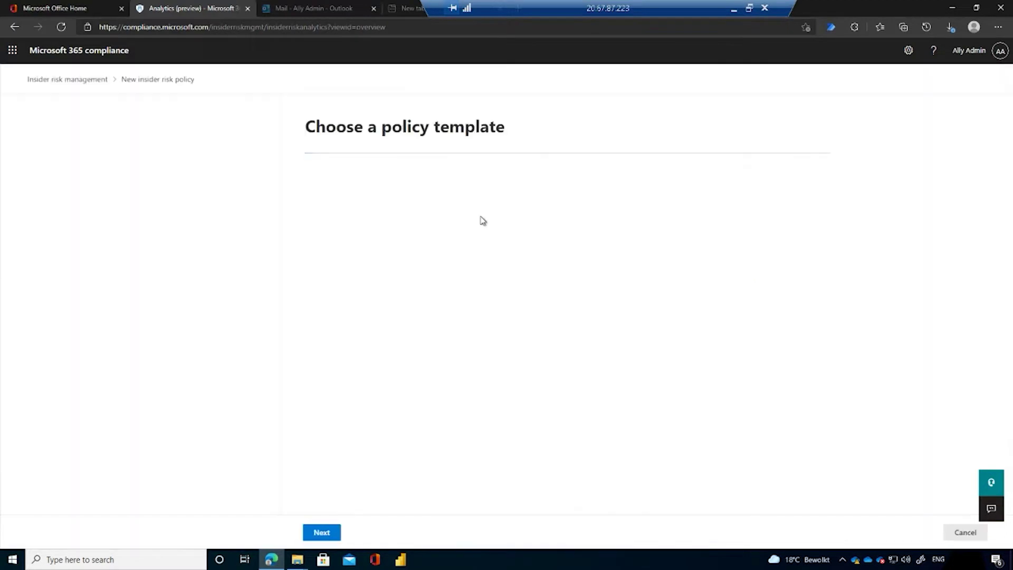
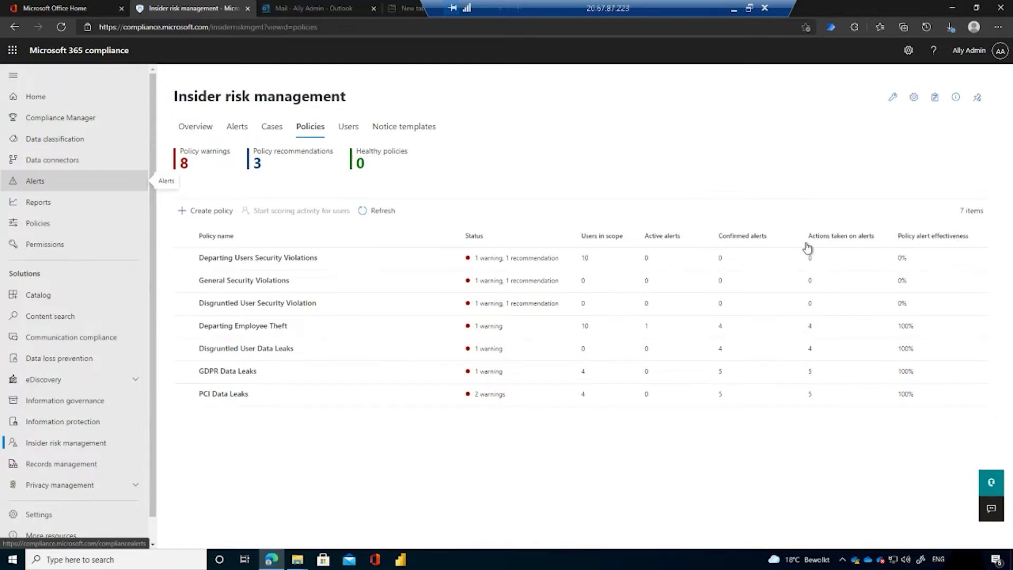
Start a new insider risk policy and read through the Data theft by departing users template
click(210, 213)
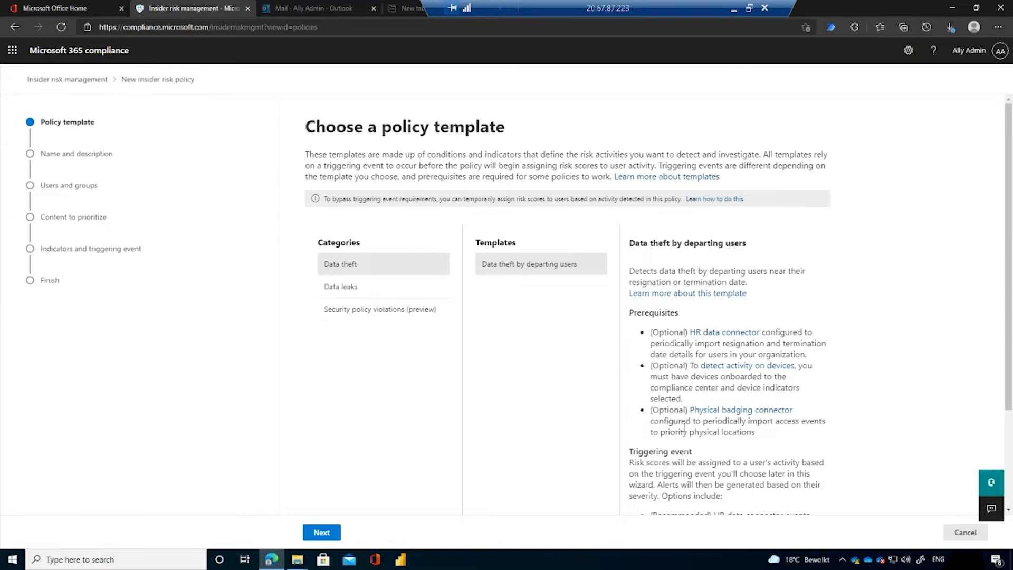
scroll(681, 277, down, 3)
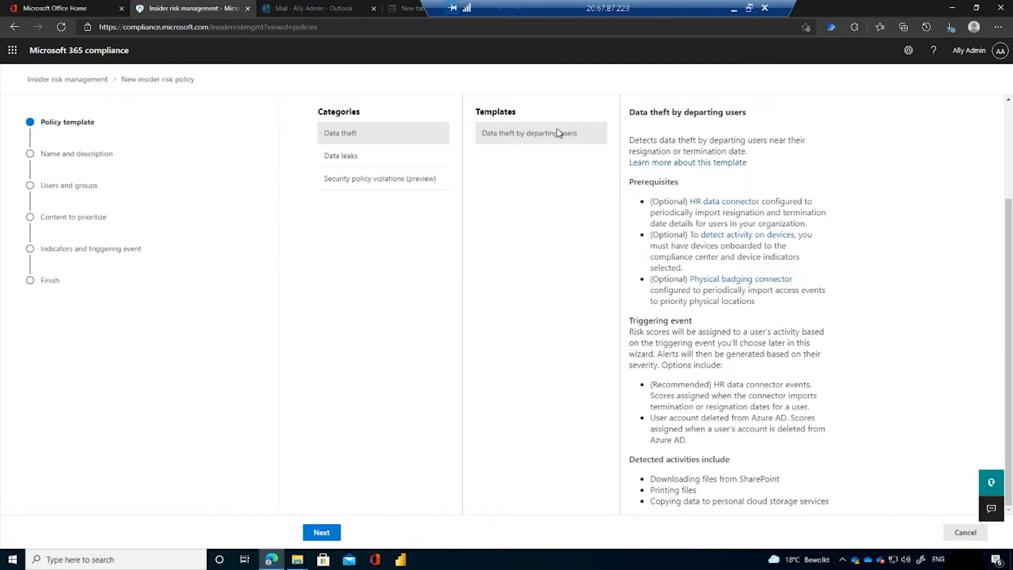
Review the Data leaks by disgruntled users and General security policy violations templates, including their prerequisites and detected activities
click(355, 162)
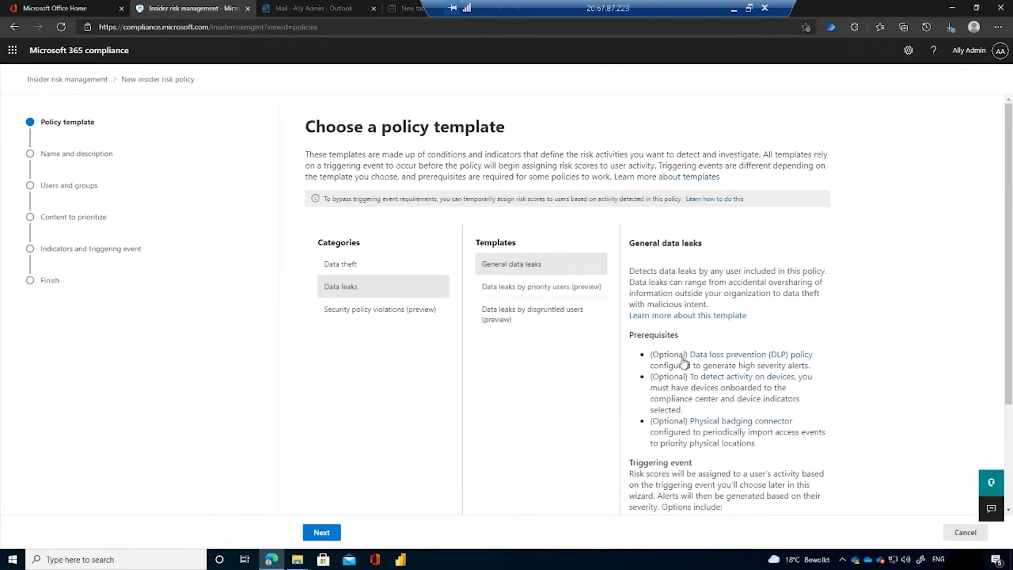
click(549, 317)
scroll(717, 464, down, 2)
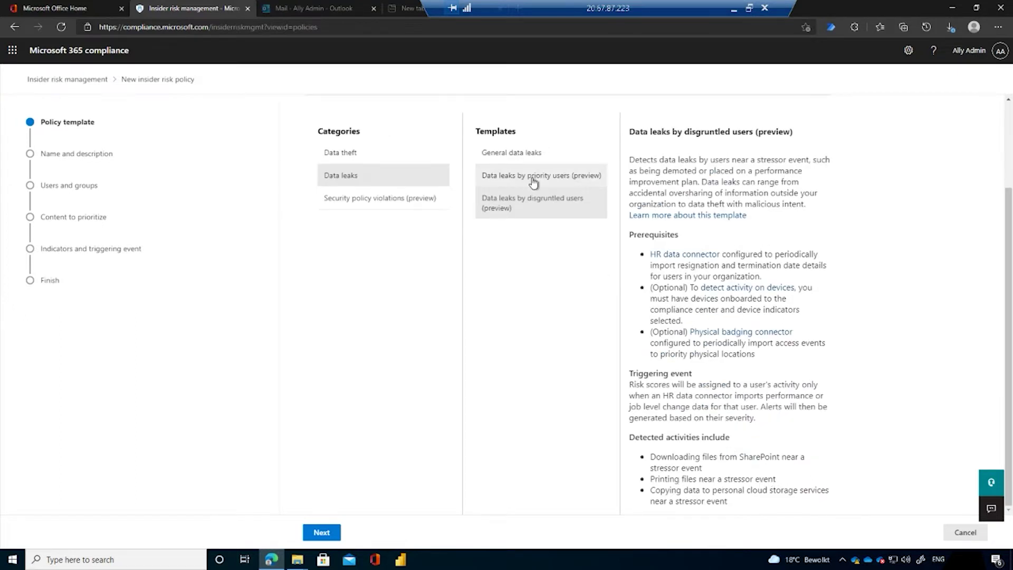
click(362, 200)
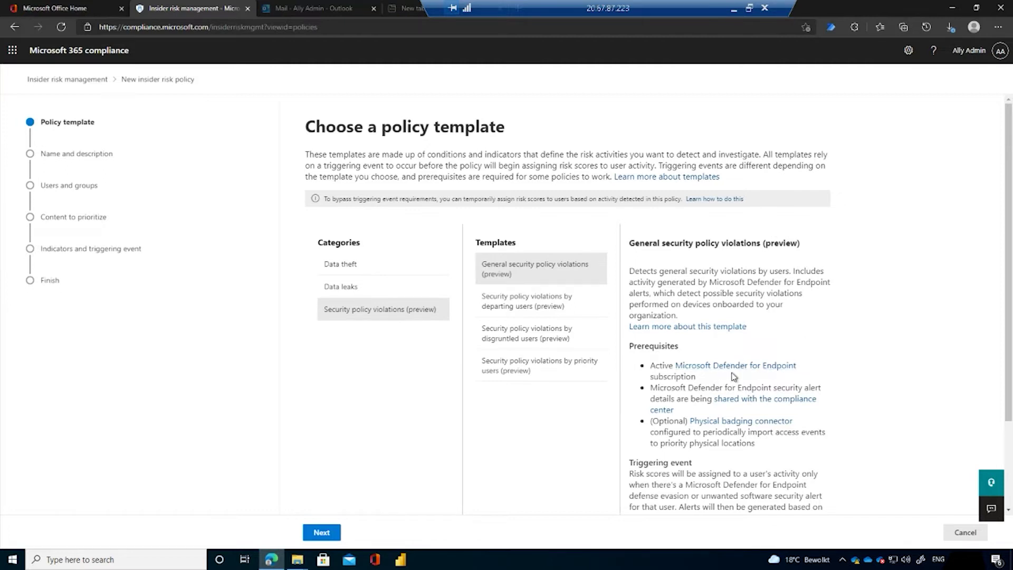
scroll(702, 421, down, 1)
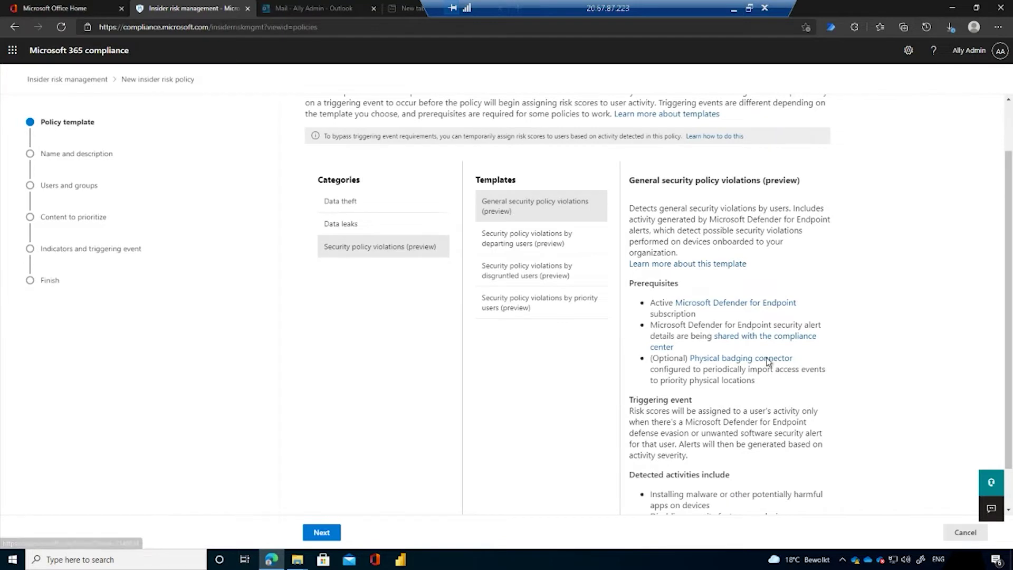
scroll(692, 428, down, 1)
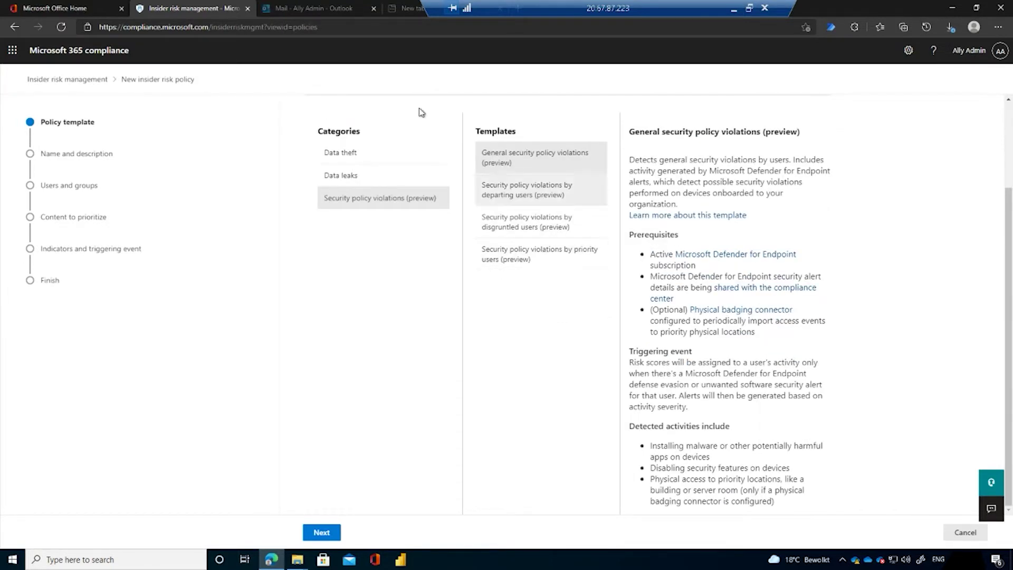
Choose the Data theft by departing users template and name the policy "Test policy"
click(354, 158)
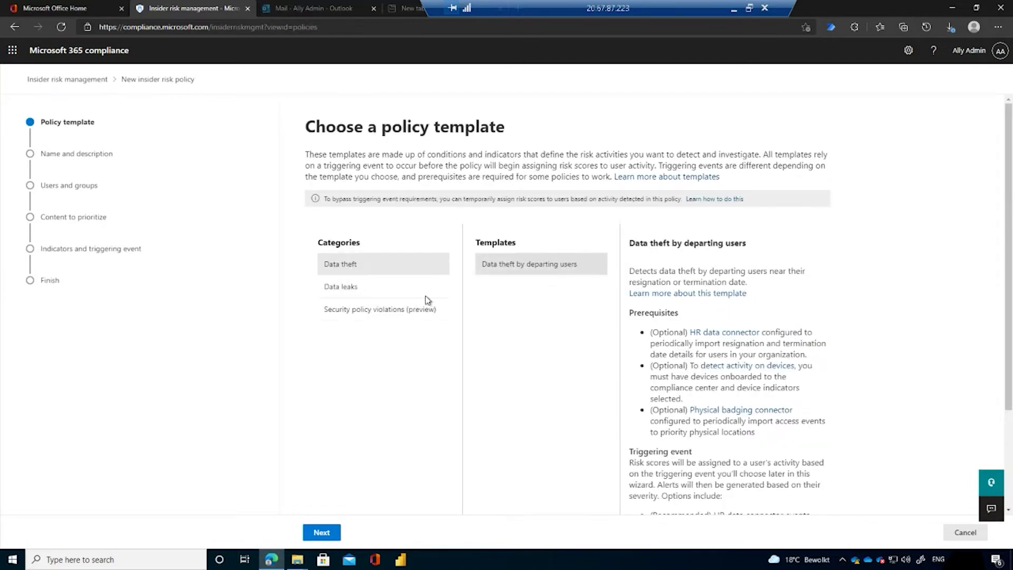
click(321, 533)
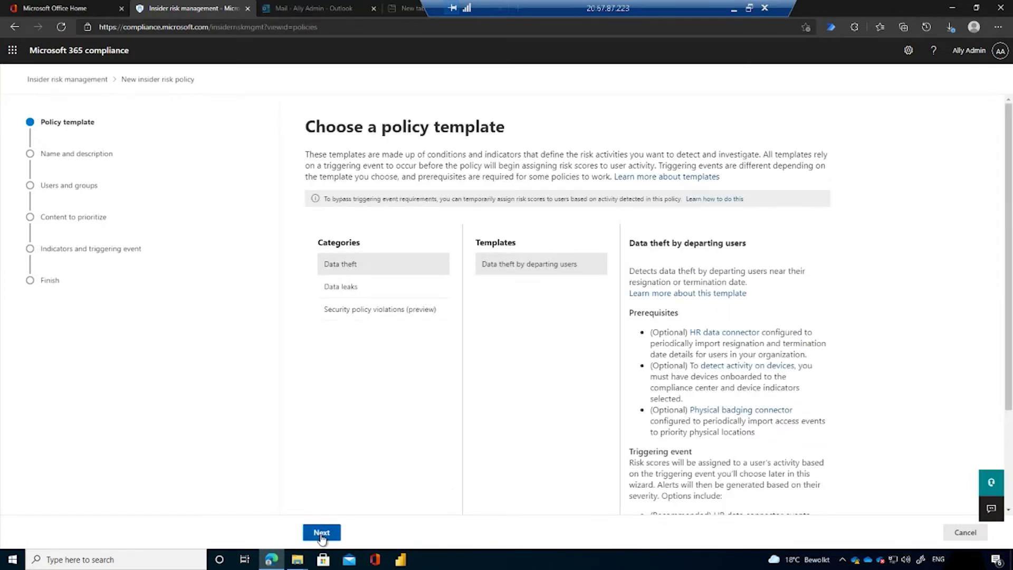
click(333, 174)
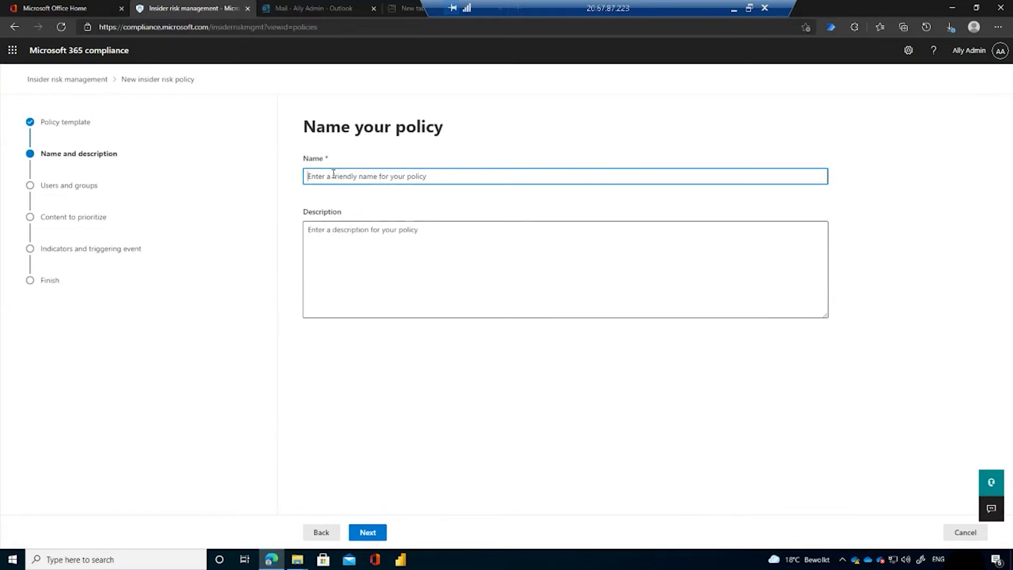
text(Test policy)
click(371, 533)
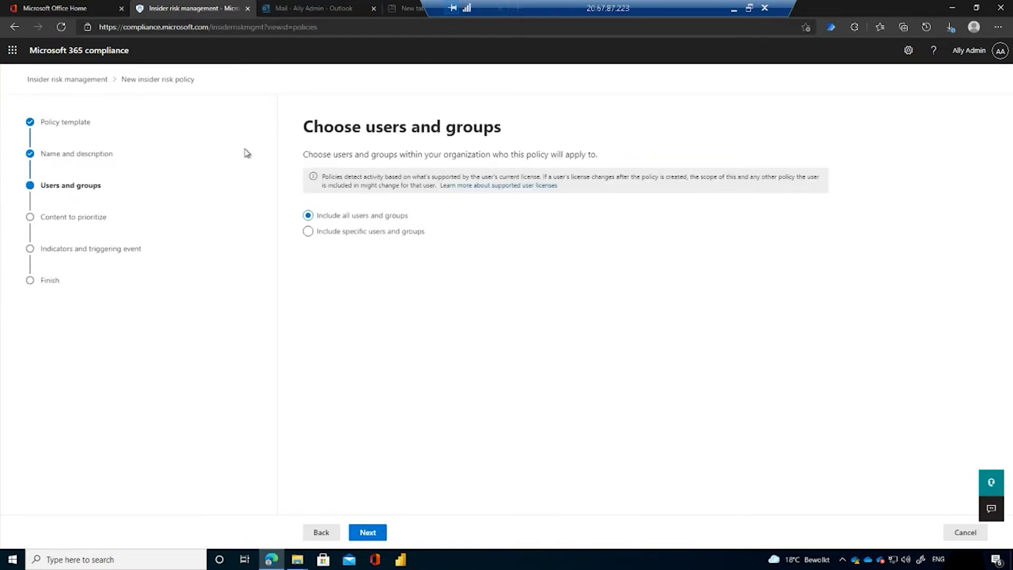
Limit the policy to specific users and groups, and add three individual users from the user list
click(347, 234)
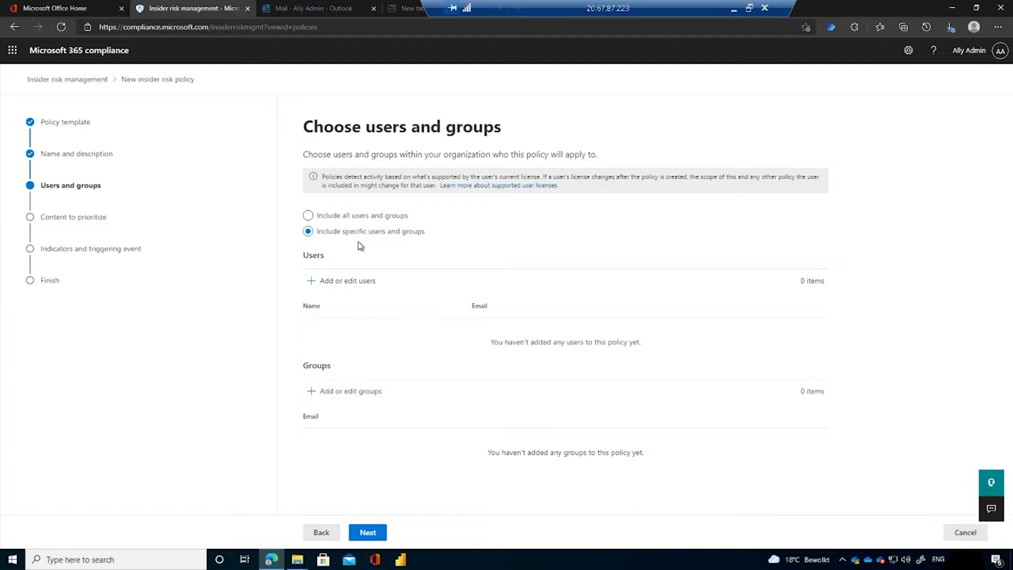
click(337, 282)
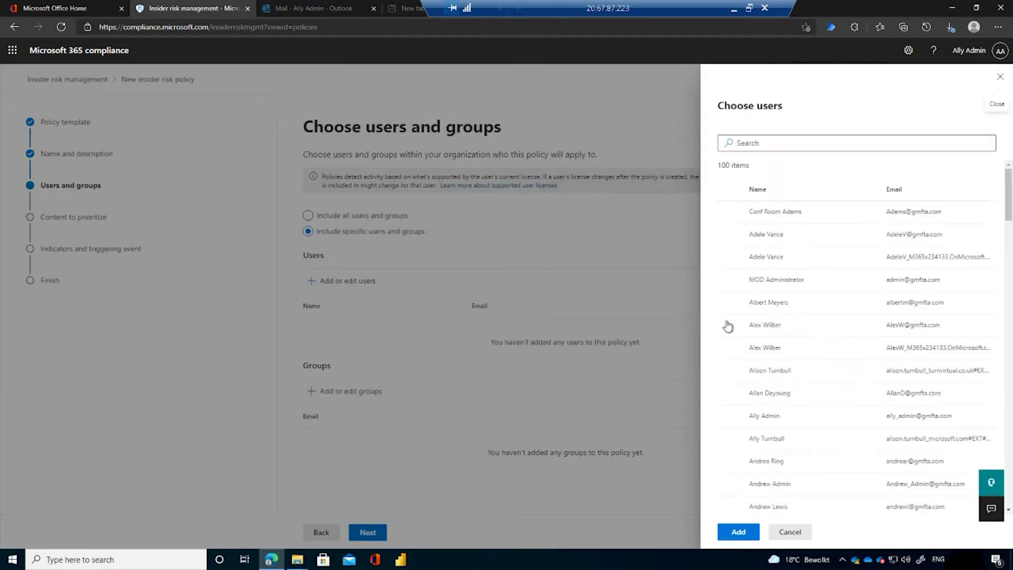
click(728, 325)
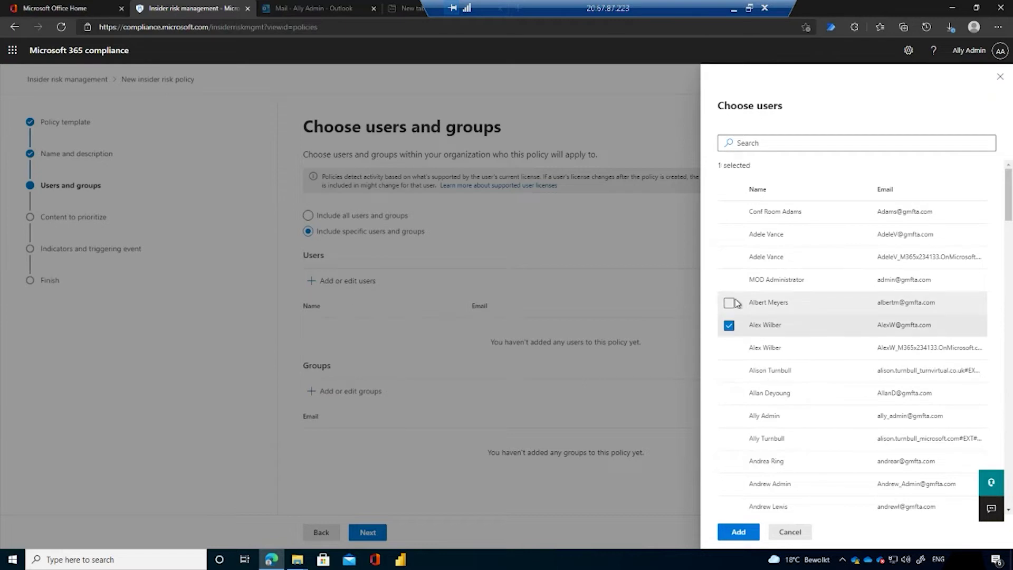
click(728, 302)
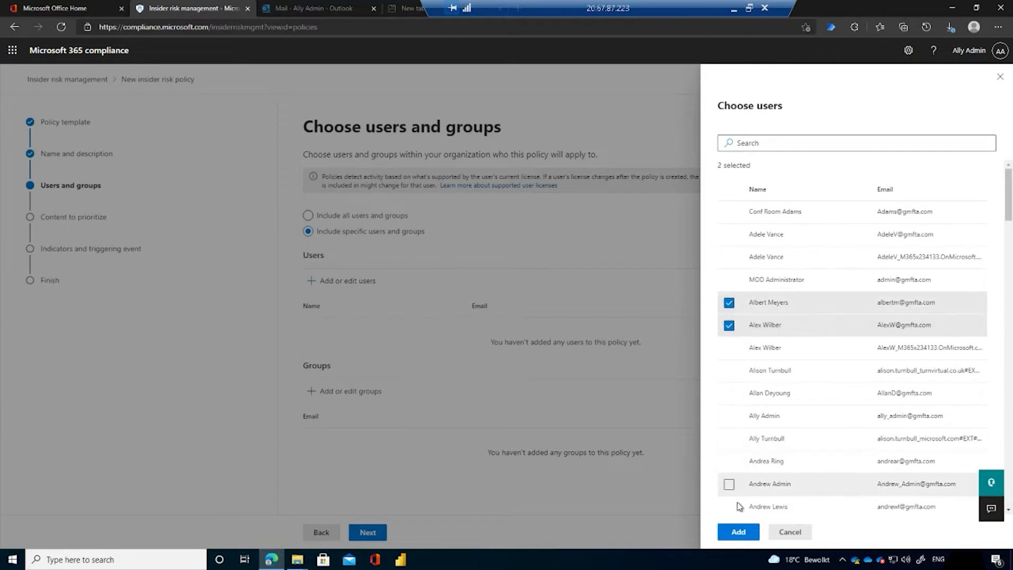
click(728, 506)
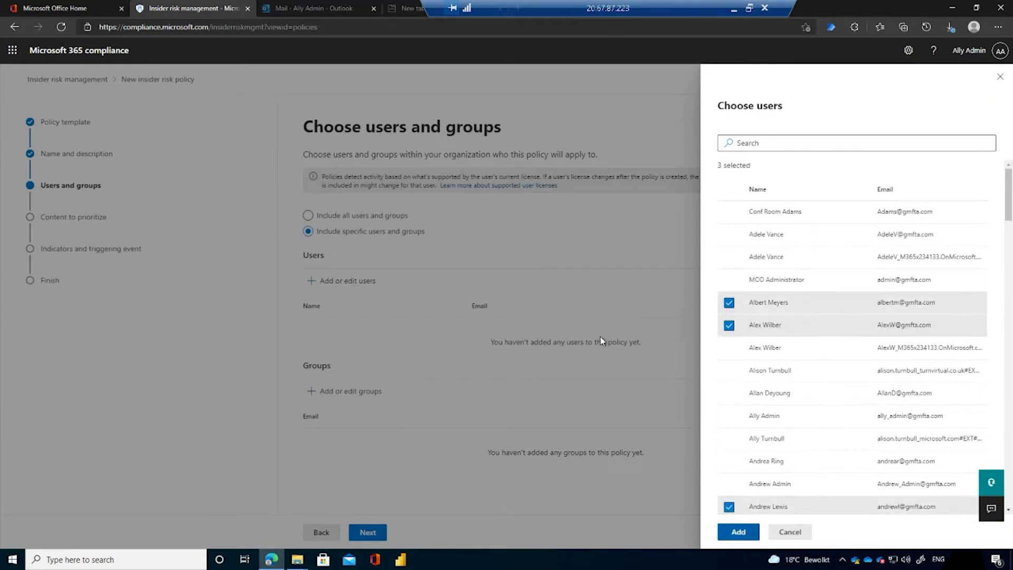
click(738, 532)
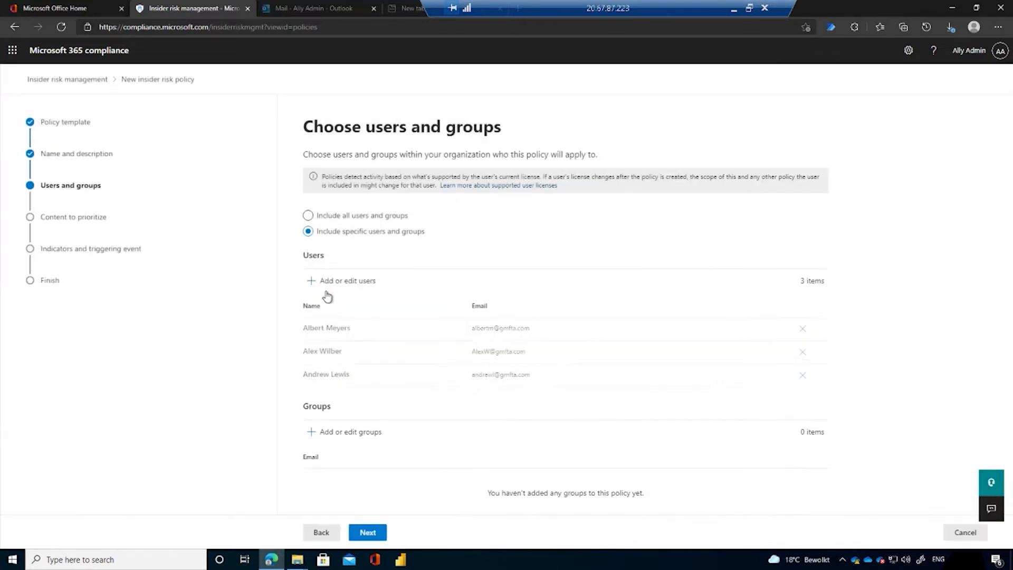
Add the operations and Retail groups to the policy and continue to the content to prioritize
click(364, 435)
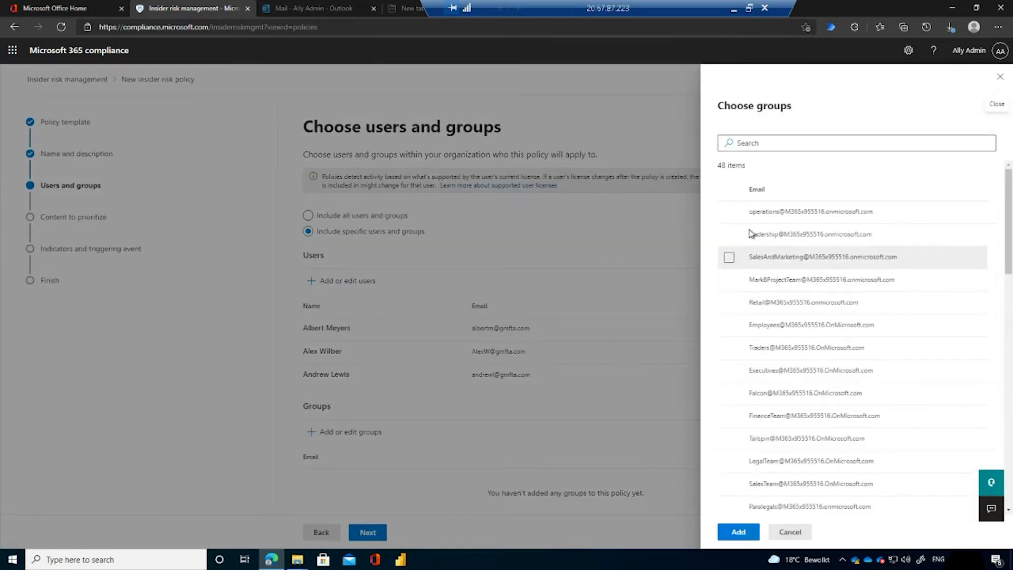
click(728, 212)
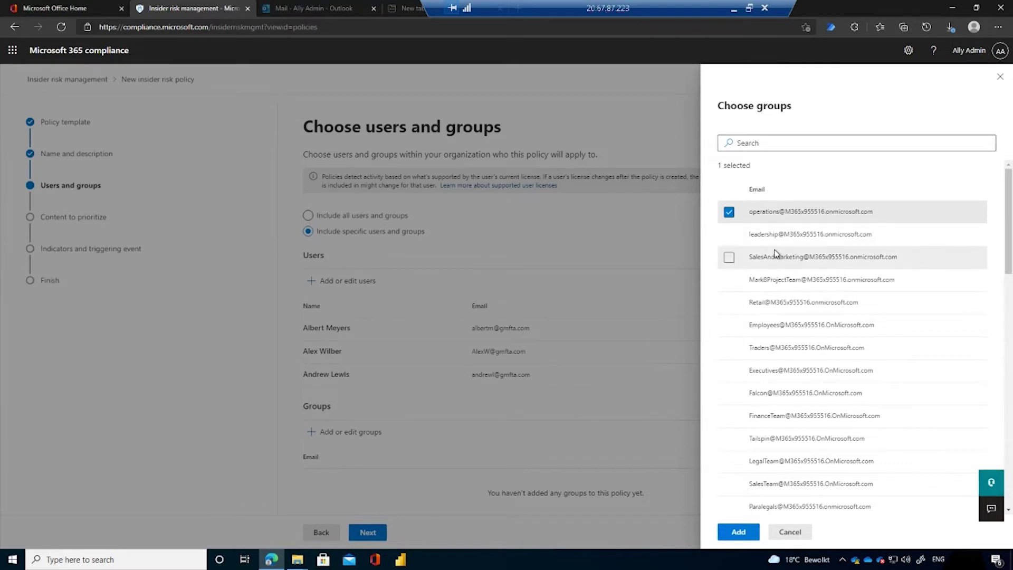
click(729, 302)
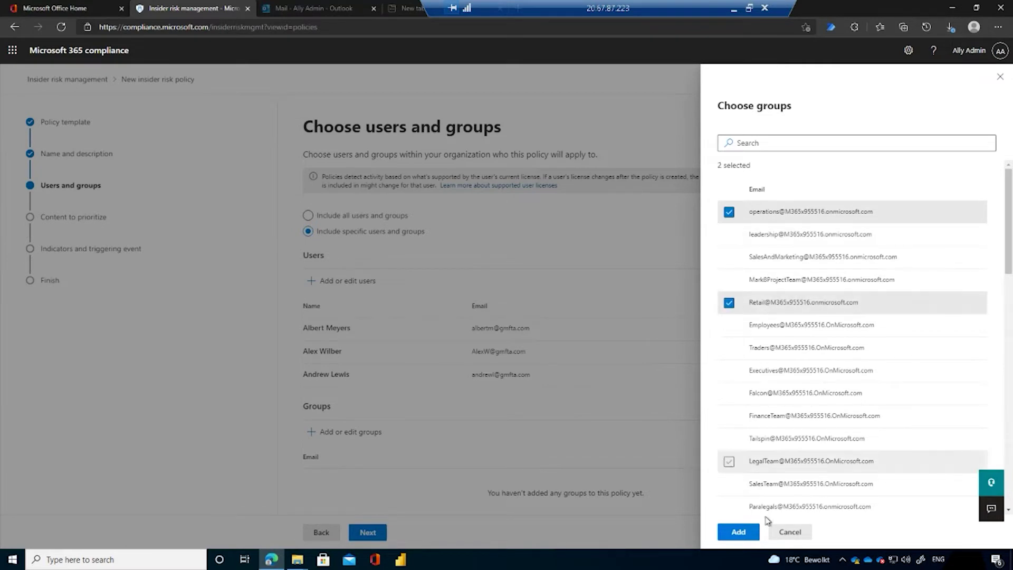
click(741, 532)
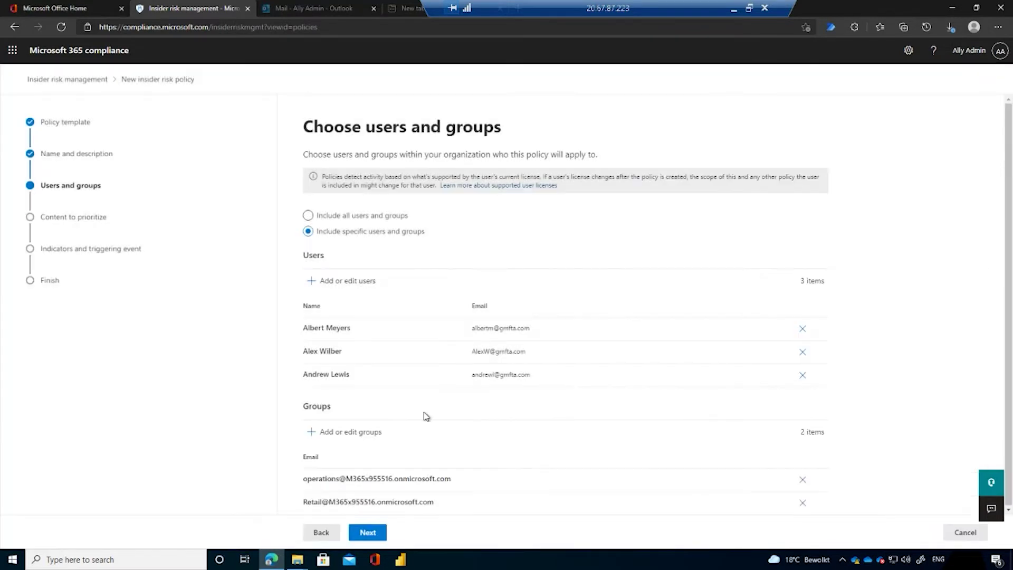
click(368, 533)
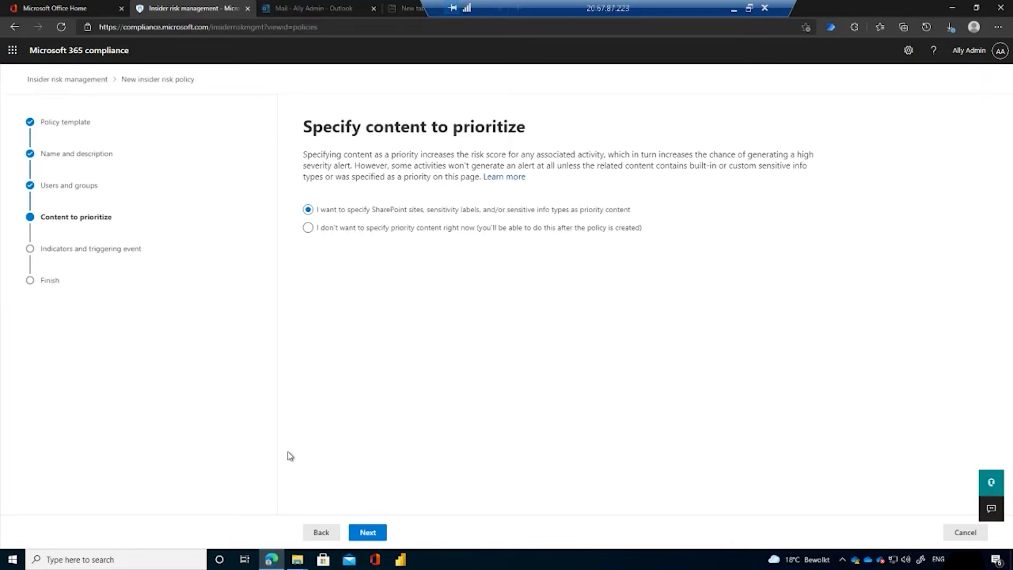
Keep the option to specify priority content and add all available SharePoint sites as sites to prioritize
click(368, 532)
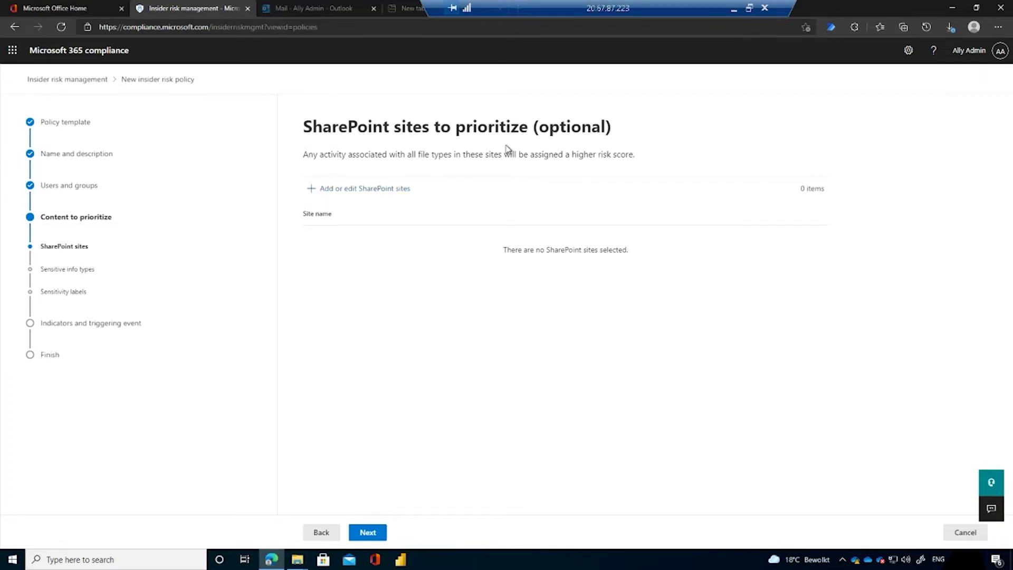
click(316, 191)
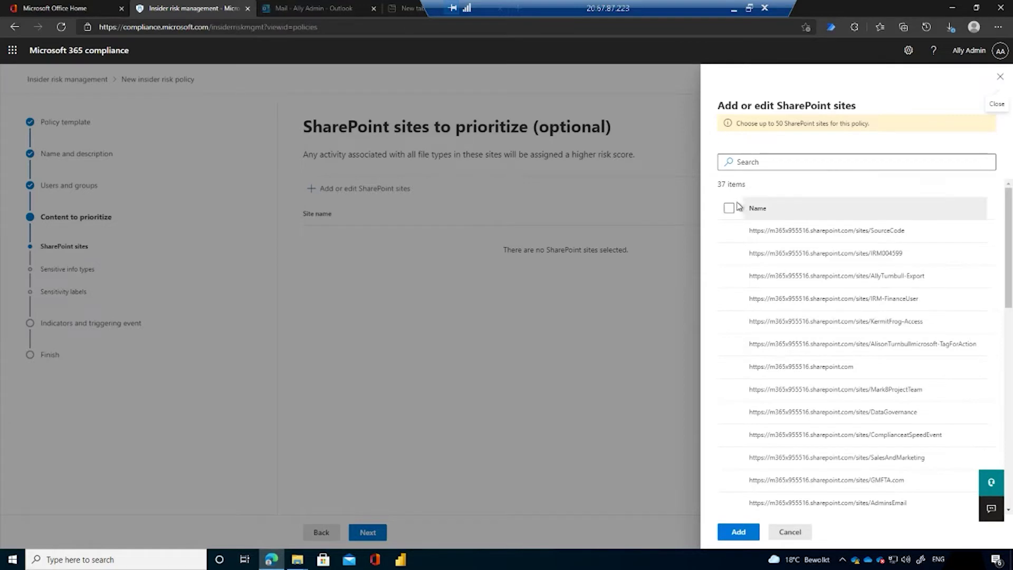
click(729, 208)
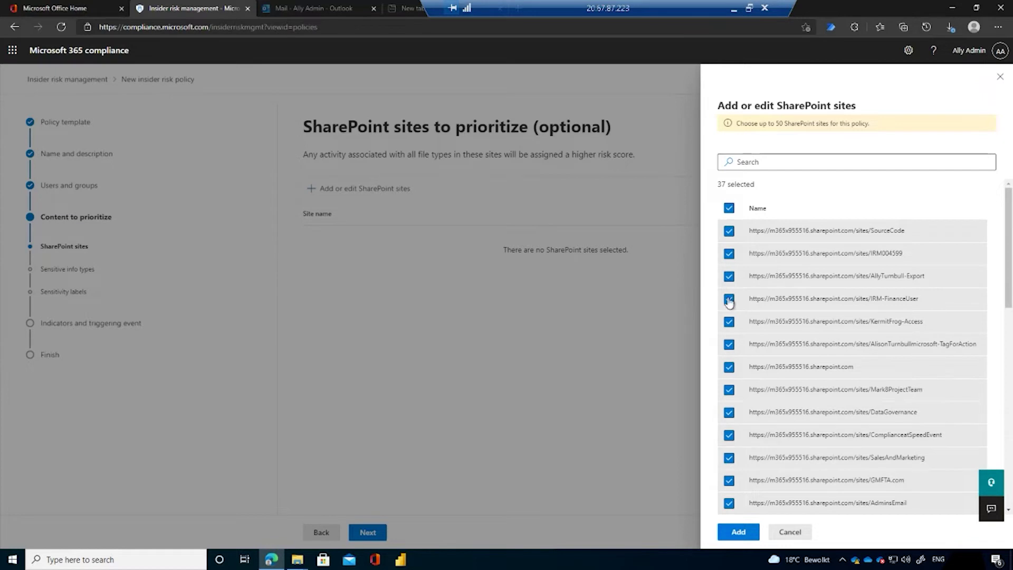
click(749, 534)
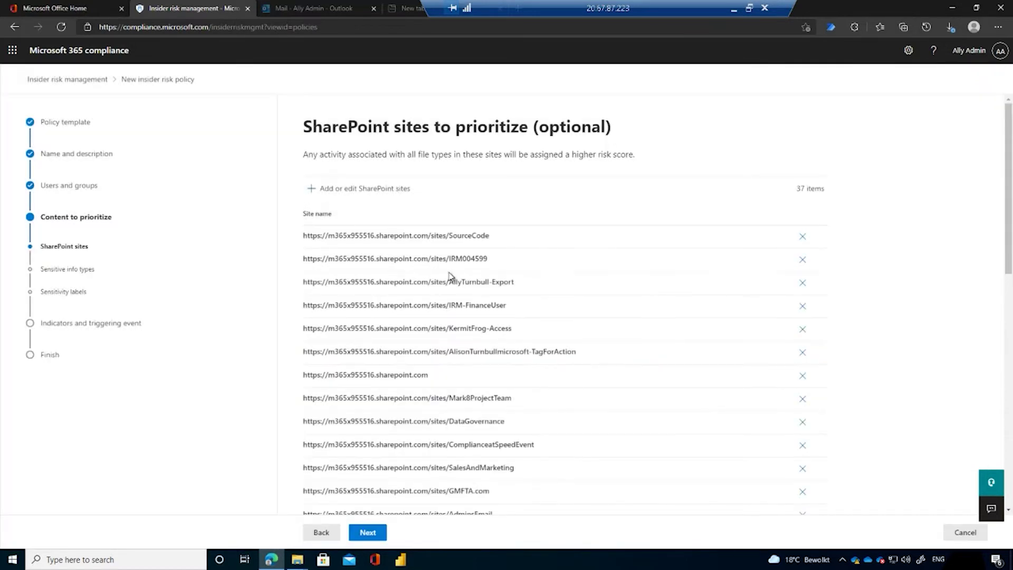
scroll(399, 425, down, 10)
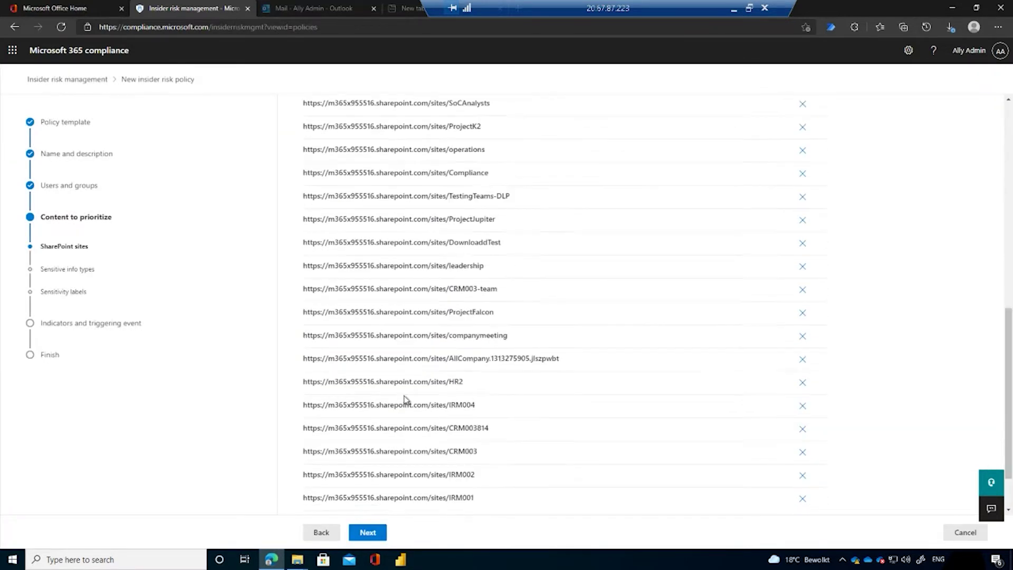
Continue to the sensitive info types to prioritize, search them for "u.k", and select all matching types
click(366, 532)
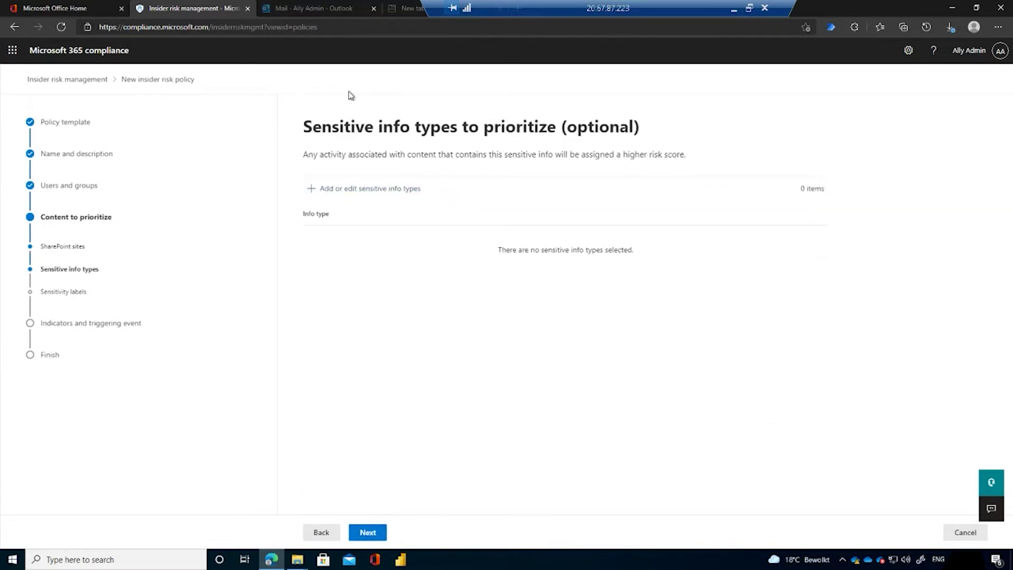
click(317, 190)
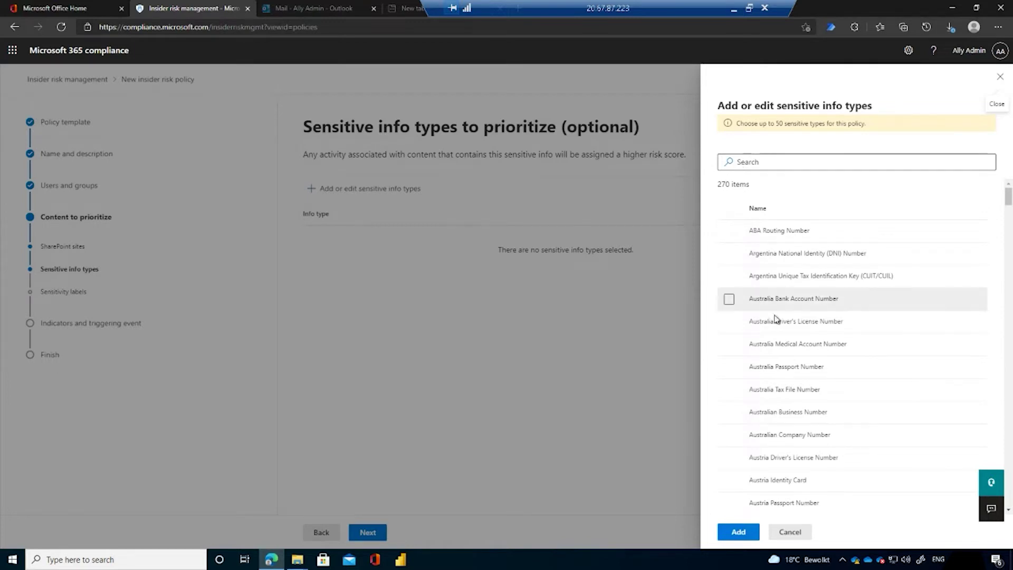
scroll(778, 428, down, 5)
scroll(780, 431, down, 10)
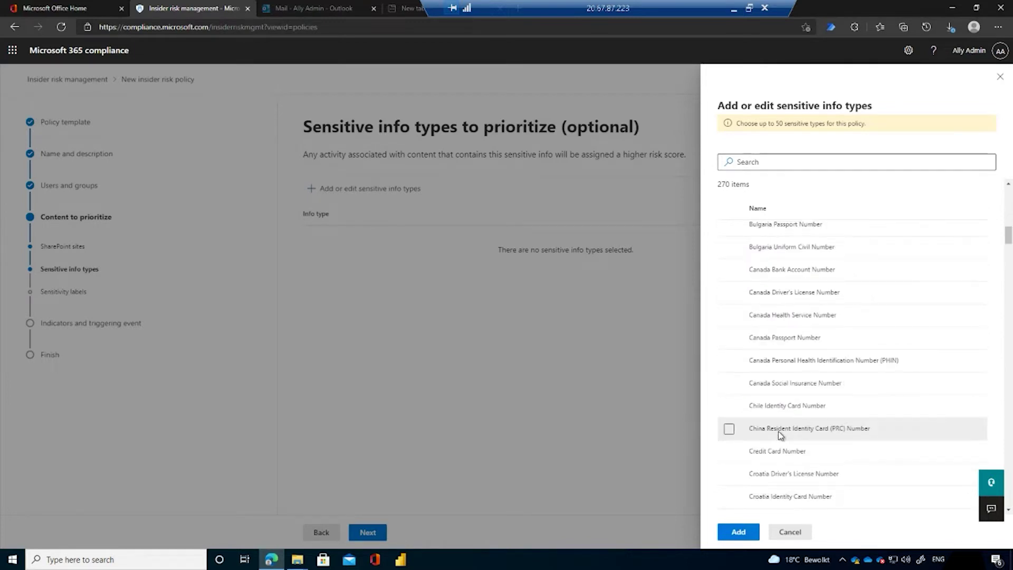
click(758, 163)
text(u)
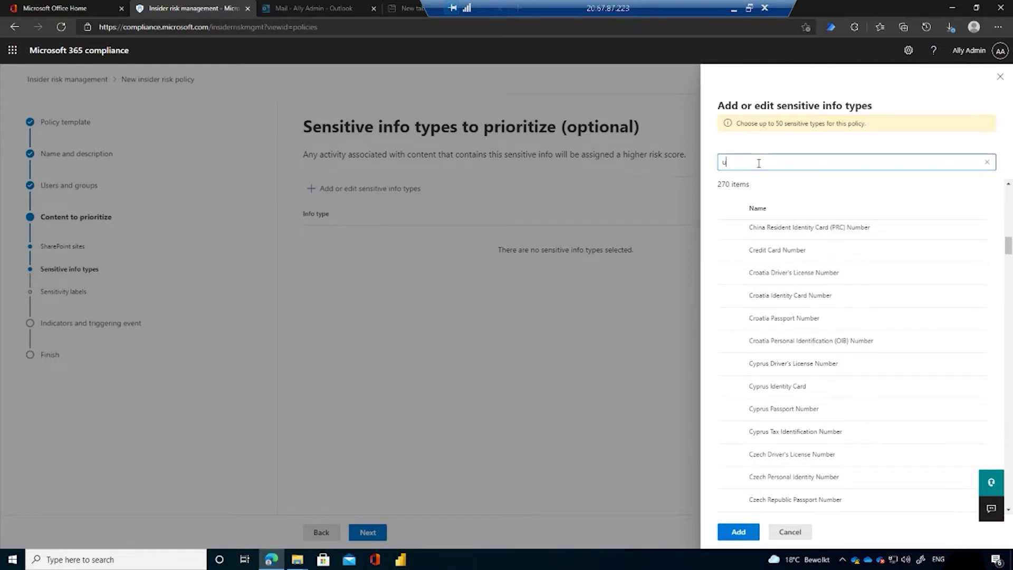
text(.k)
click(729, 208)
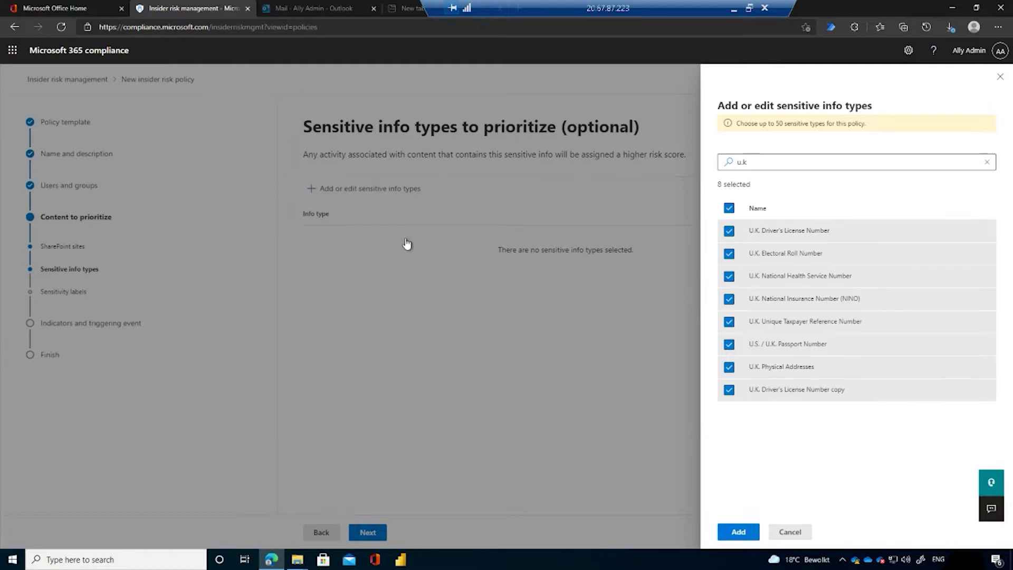
Search for "pharma", include Pharma Data in the sensitive info types to prioritize, and continue to the sensitivity labels
drag(780, 163, 705, 160)
text(ph)
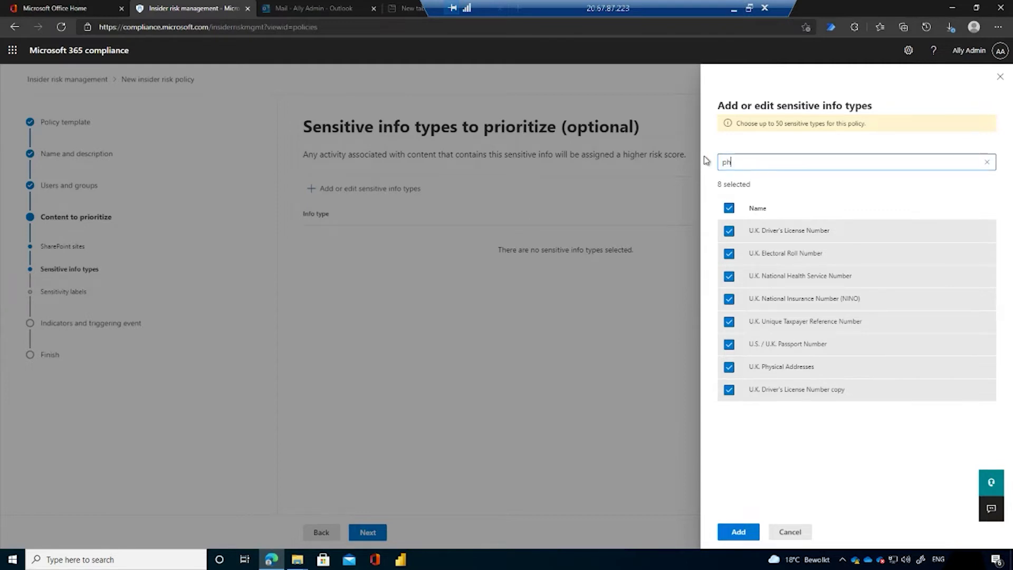
text(arma)
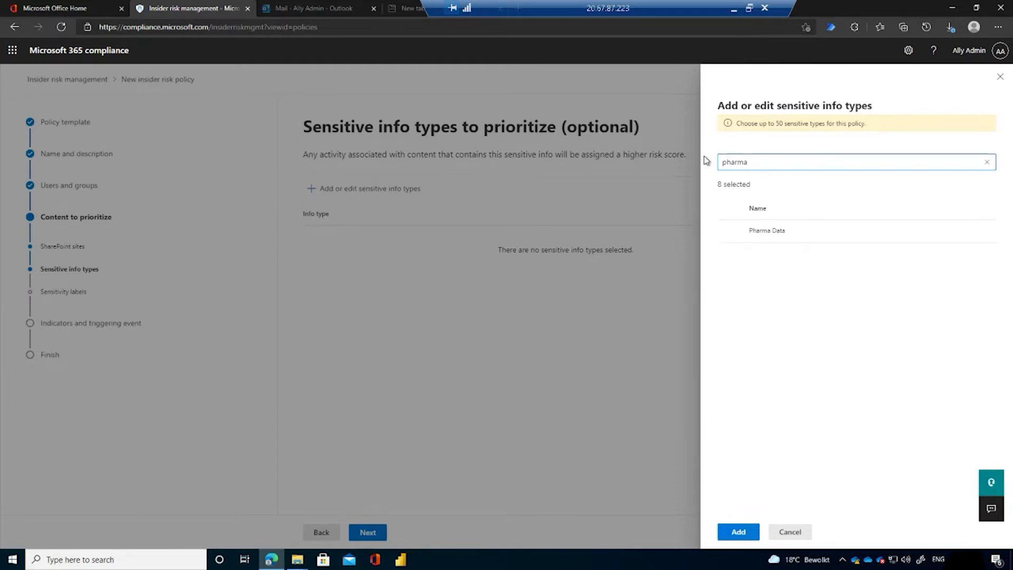
click(728, 231)
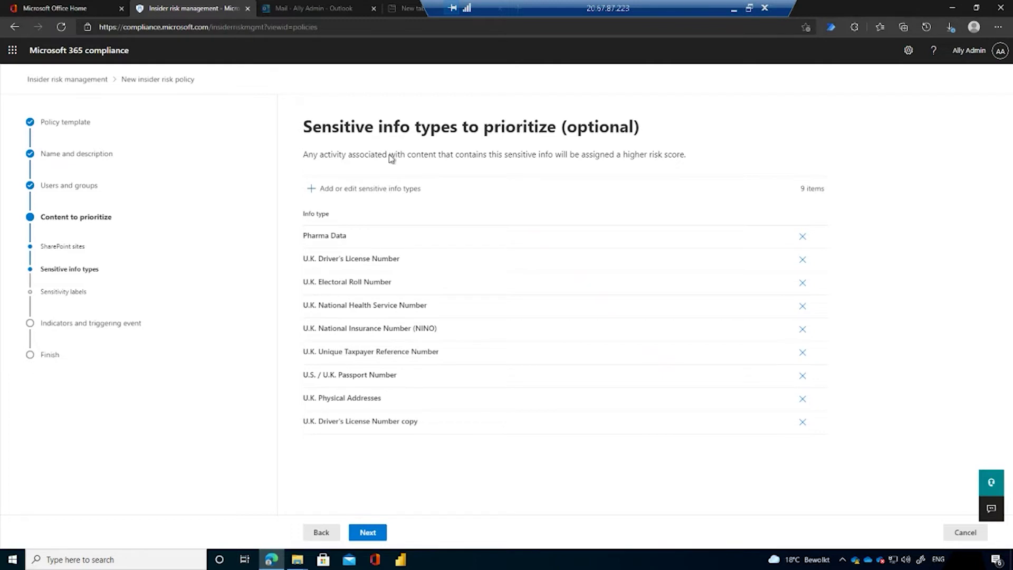
click(369, 533)
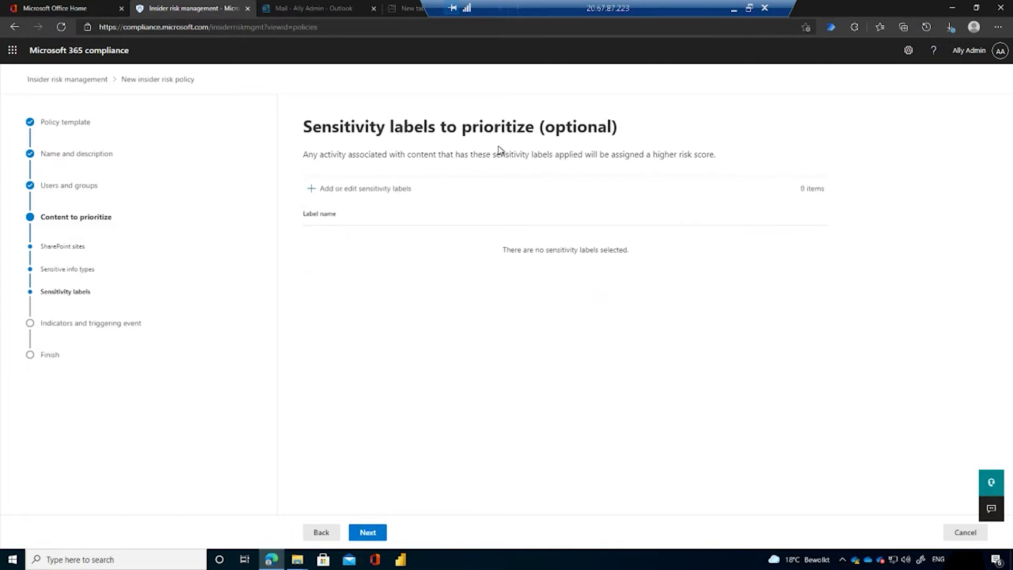
Add External, PII - AIP Label and Company Confidential as sensitivity labels to prioritize, and continue to the indicators and triggering event
click(320, 194)
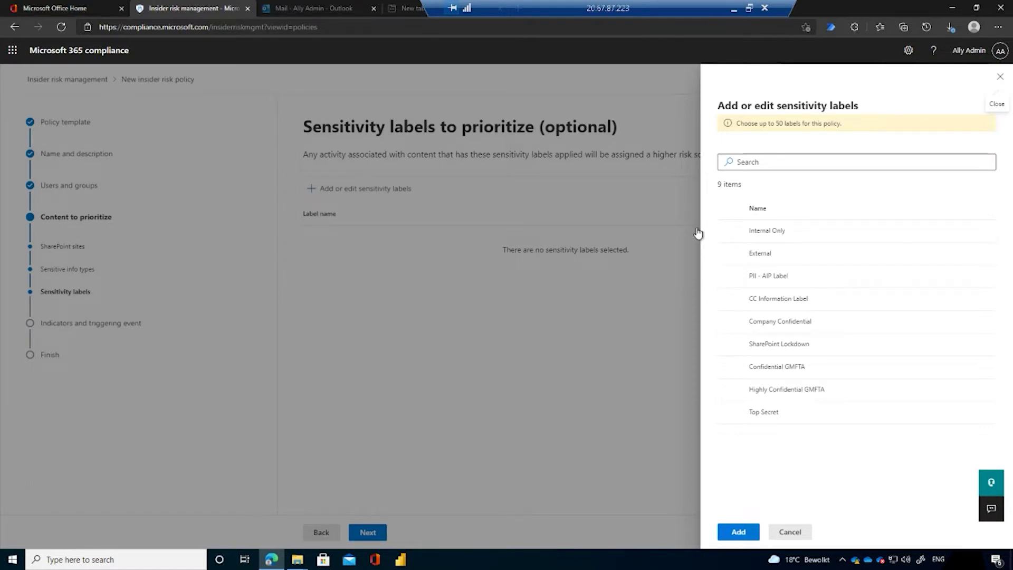
click(729, 255)
click(729, 277)
click(729, 322)
click(739, 532)
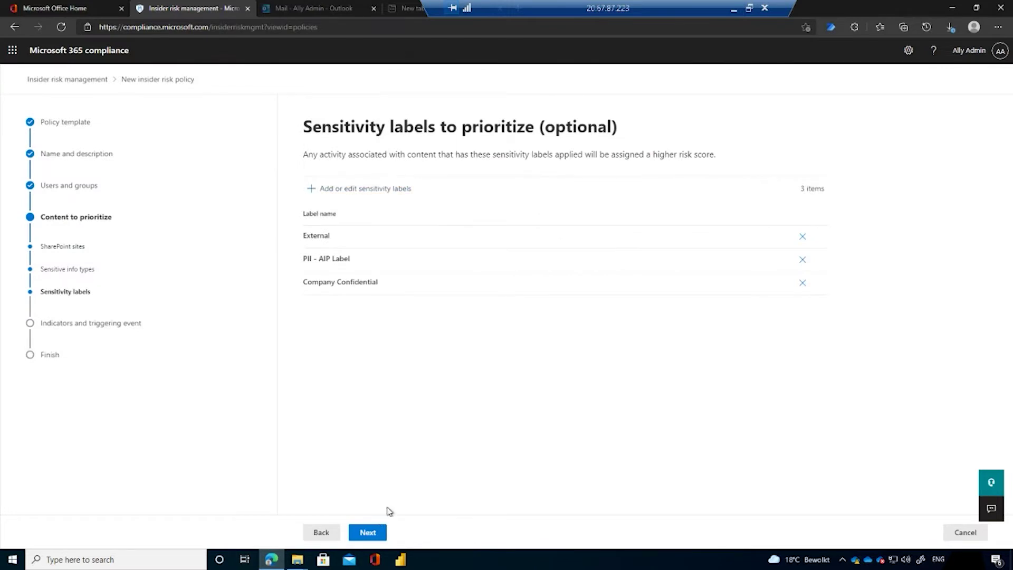
click(370, 533)
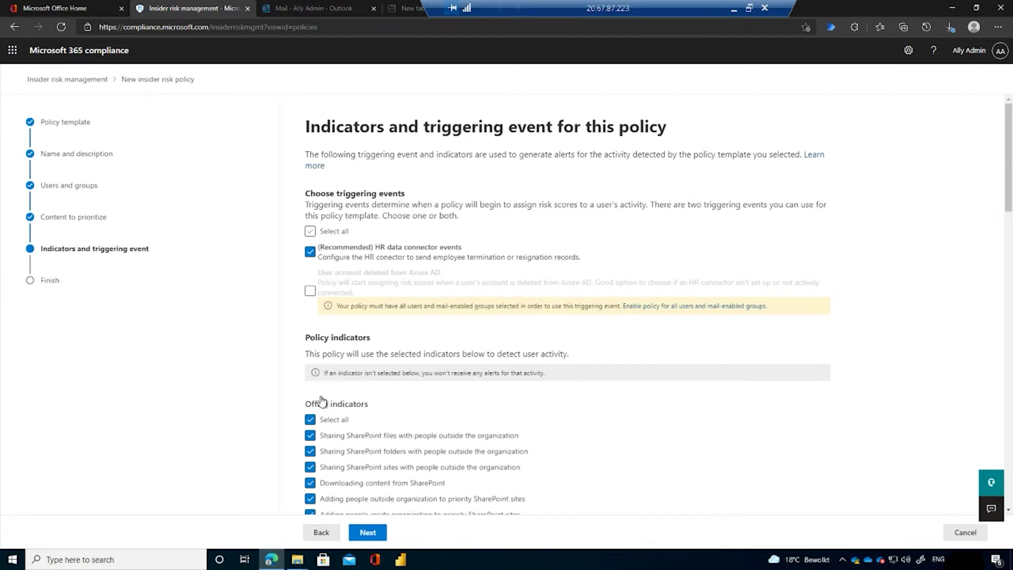
Examine the policy's triggering events, its Office, device, physical access and cloud app indicators, and its sequence detection, cumulative exfiltration and risk score booster options
scroll(417, 400, down, 2)
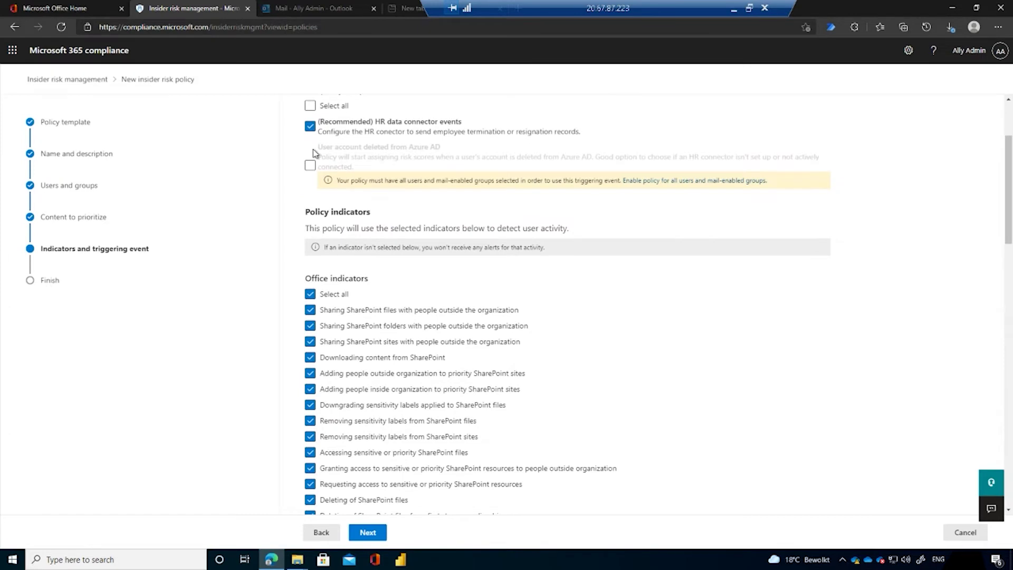
scroll(316, 127, up, 1)
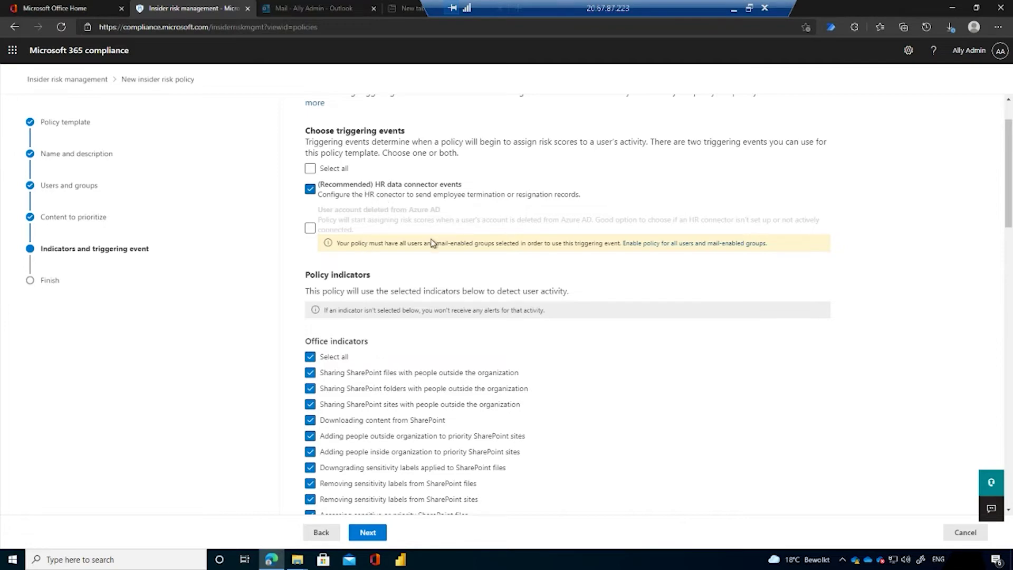
scroll(427, 243, down, 3)
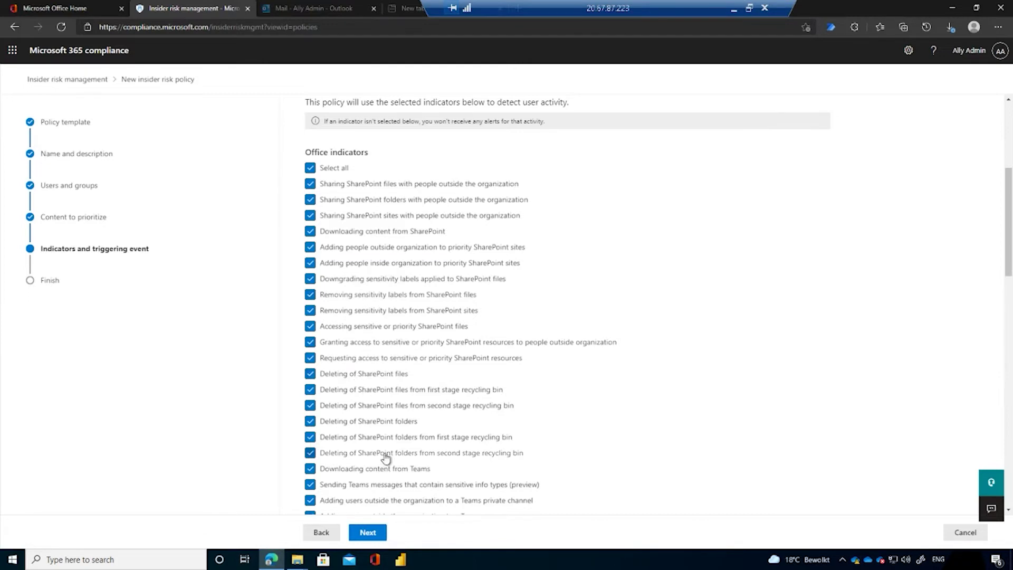
scroll(398, 472, down, 5)
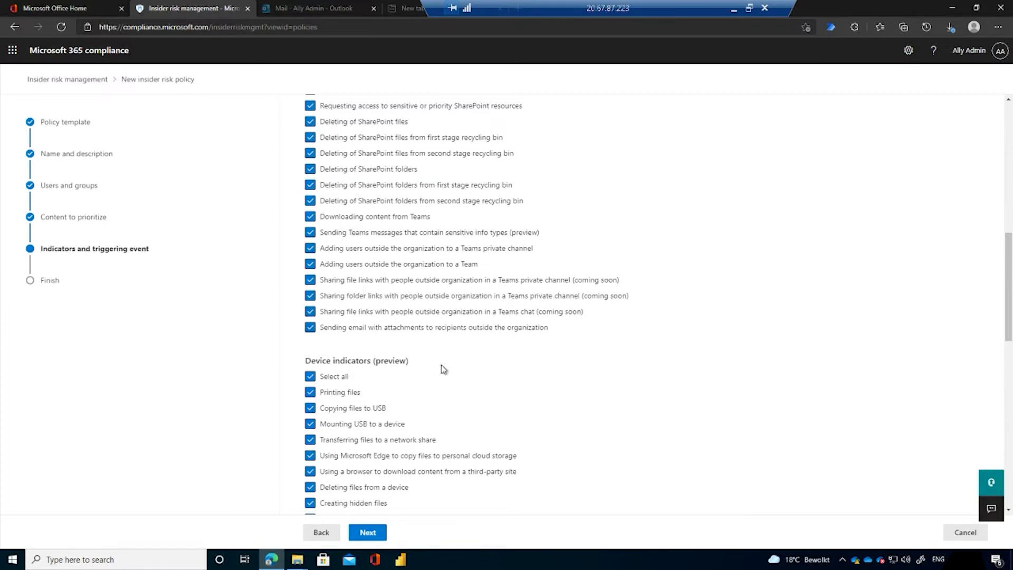
scroll(460, 194, up, 1)
scroll(379, 244, up, 4)
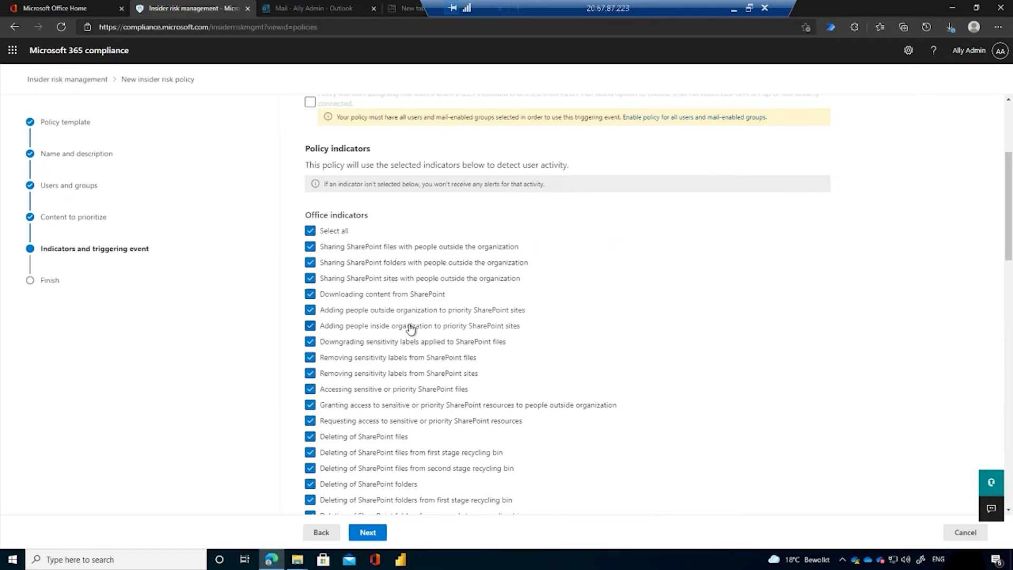
scroll(443, 369, down, 4)
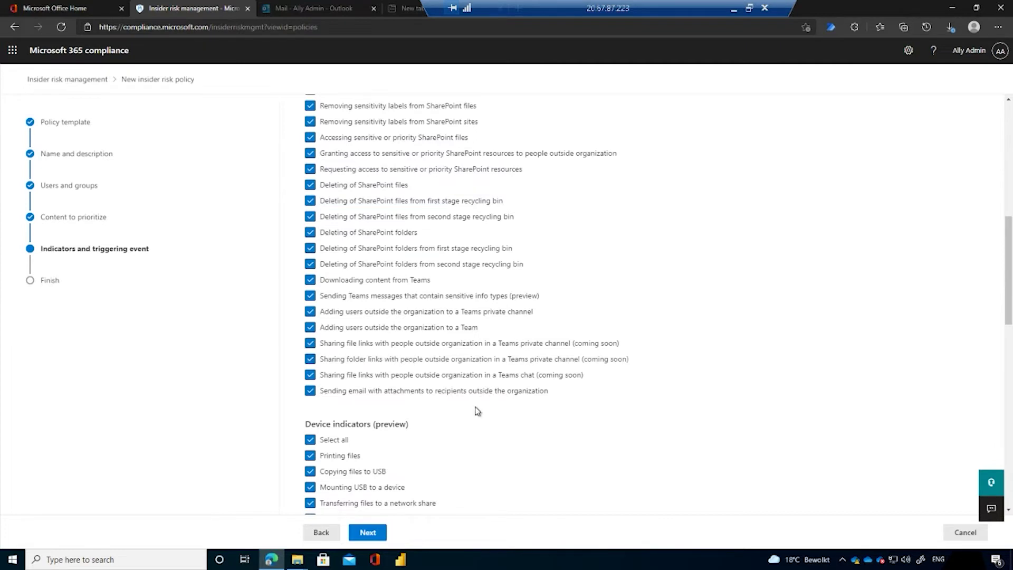
scroll(475, 411, down, 3)
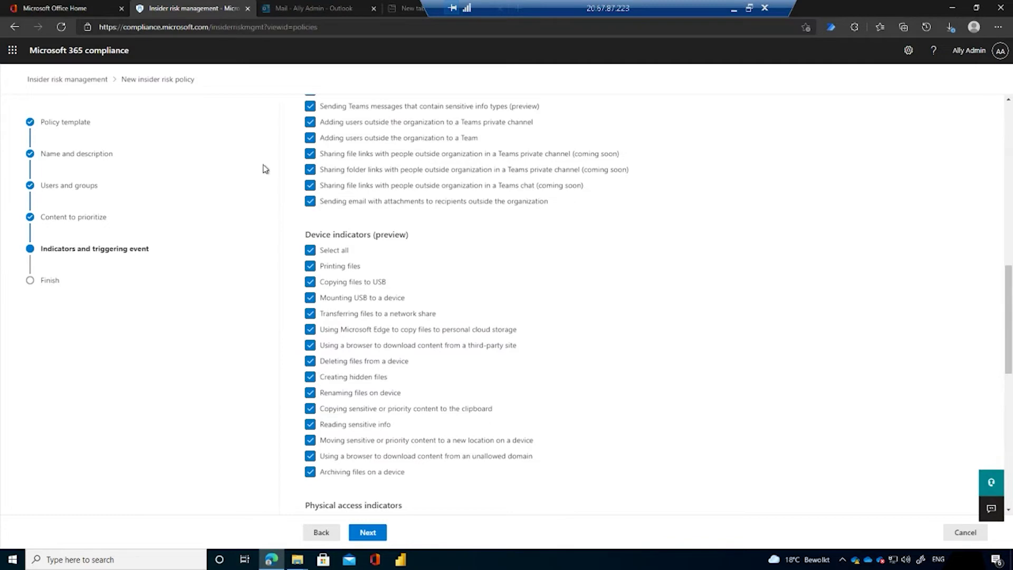
scroll(427, 388, down, 2)
scroll(426, 388, down, 2)
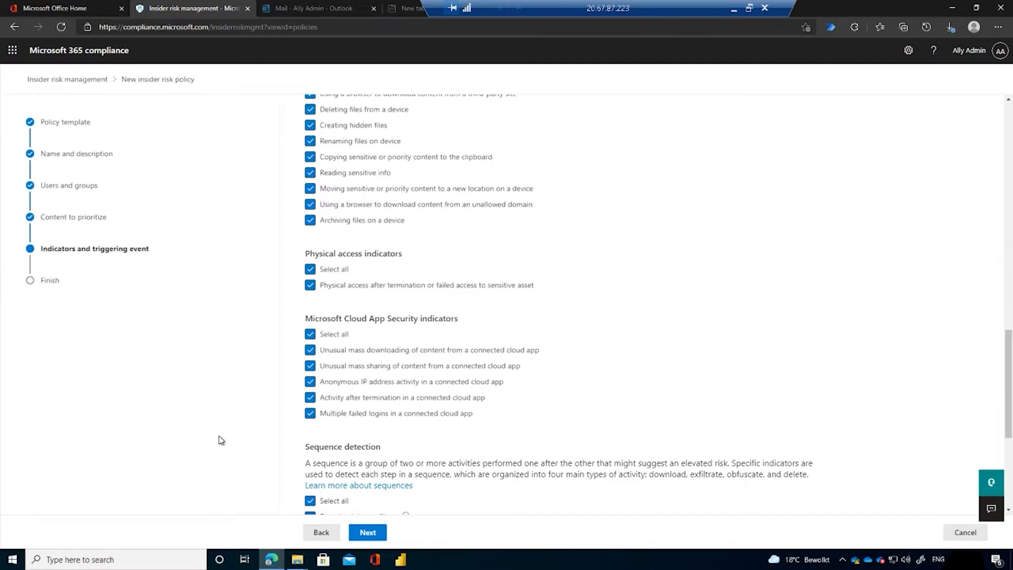
click(310, 333)
scroll(483, 392, down, 2)
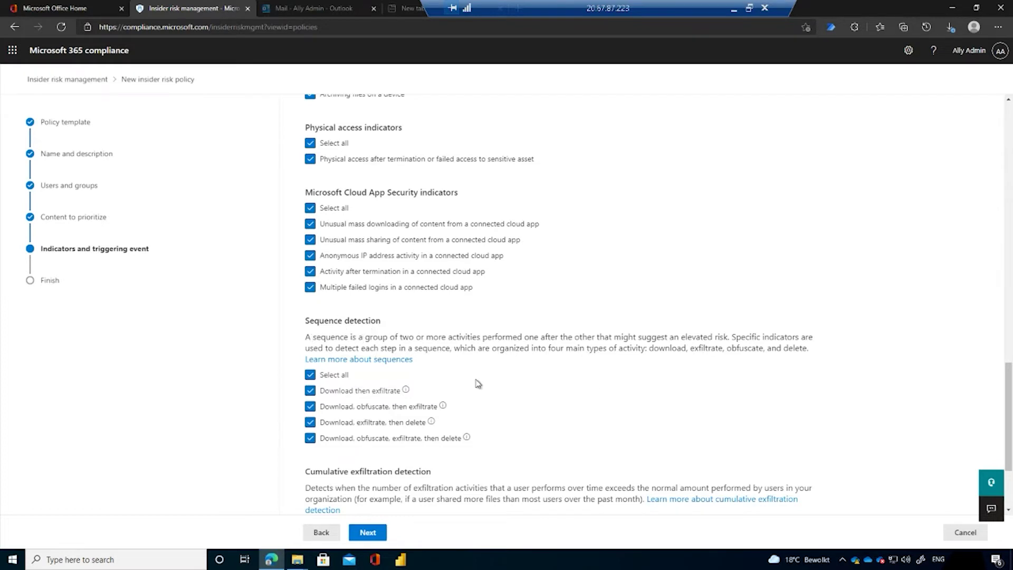
scroll(477, 384, down, 2)
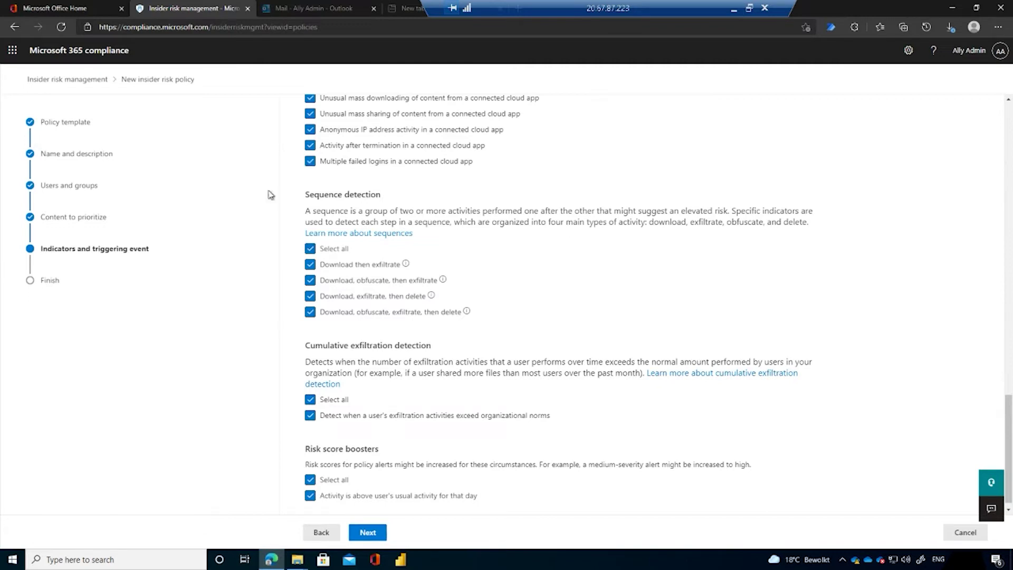
scroll(486, 343, down, 1)
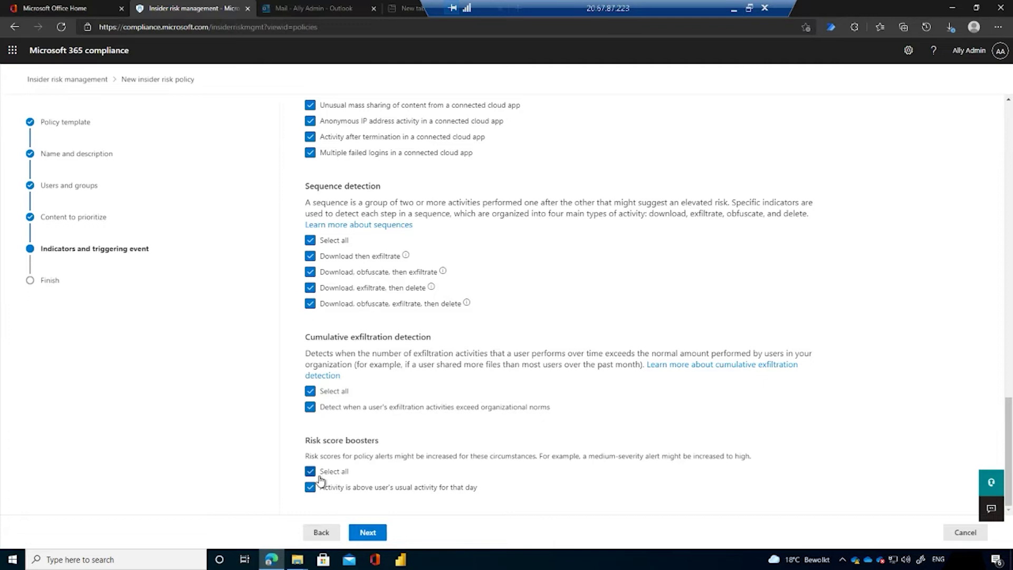
Cancel the new insider risk policy and return to the policies list
scroll(395, 455, up, 7)
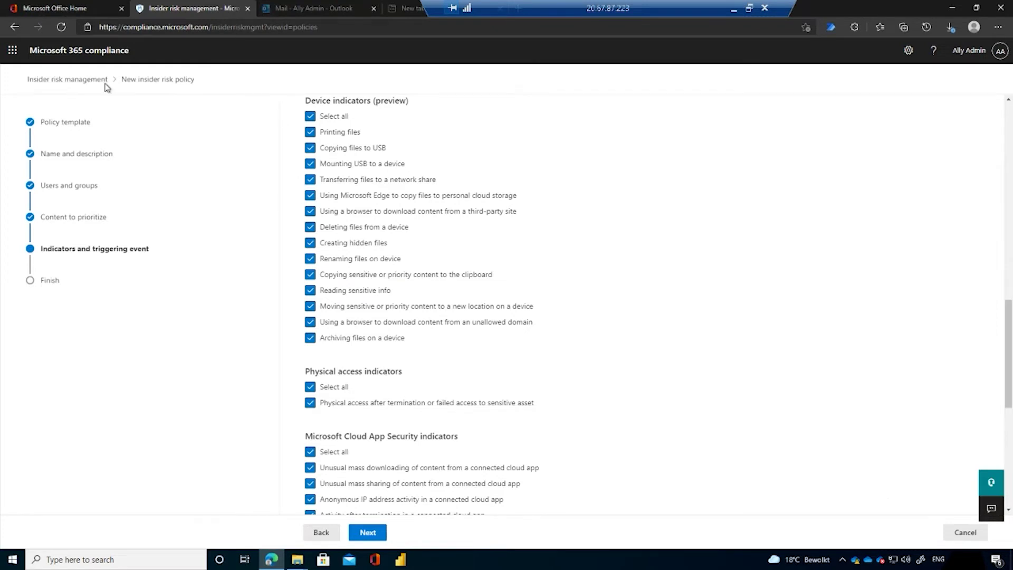
scroll(451, 200, up, 10)
click(961, 537)
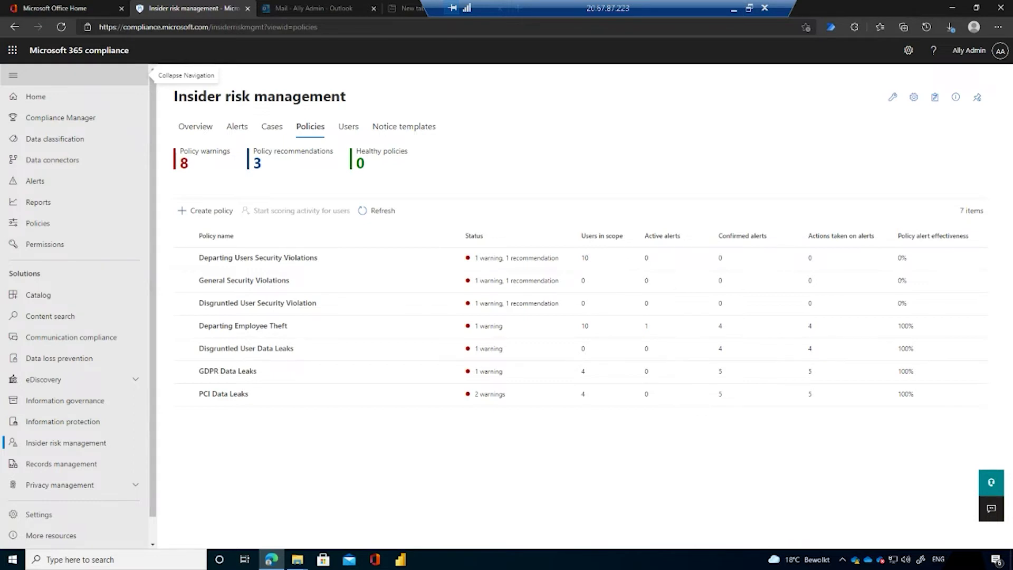
Open the Departing Users Security Violations policy for editing and advance to its indicators and triggering event
click(256, 268)
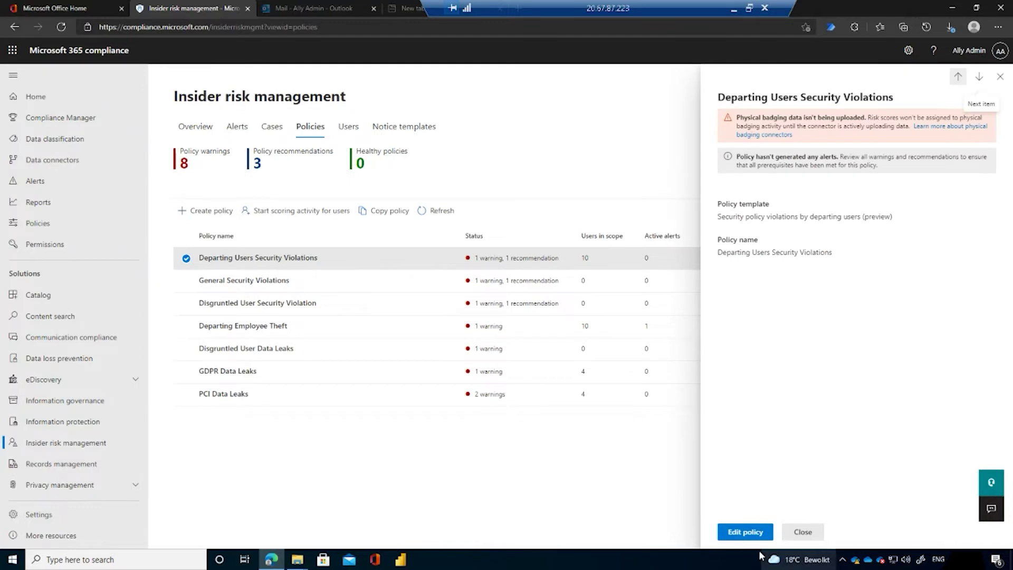
click(746, 532)
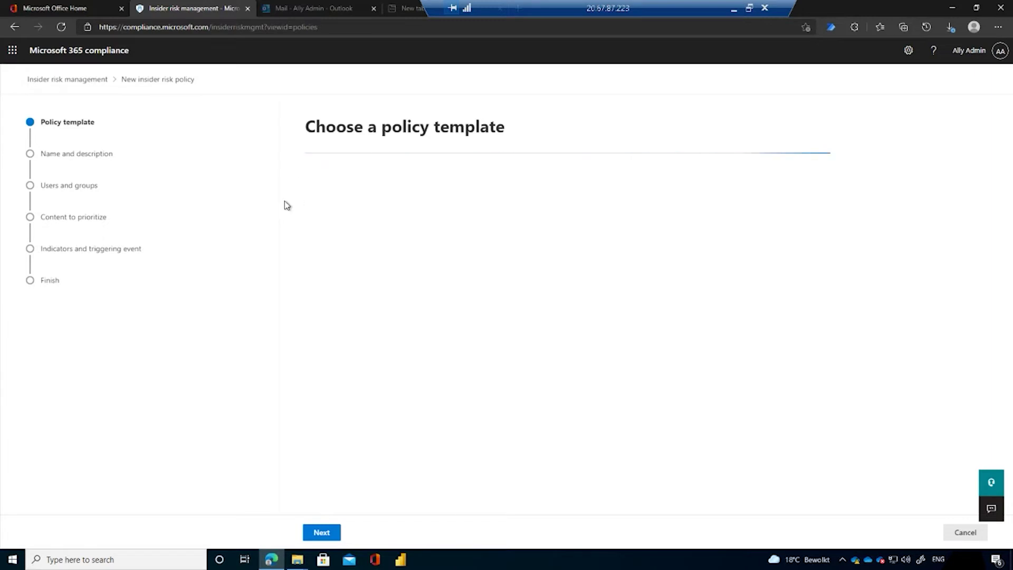
click(321, 532)
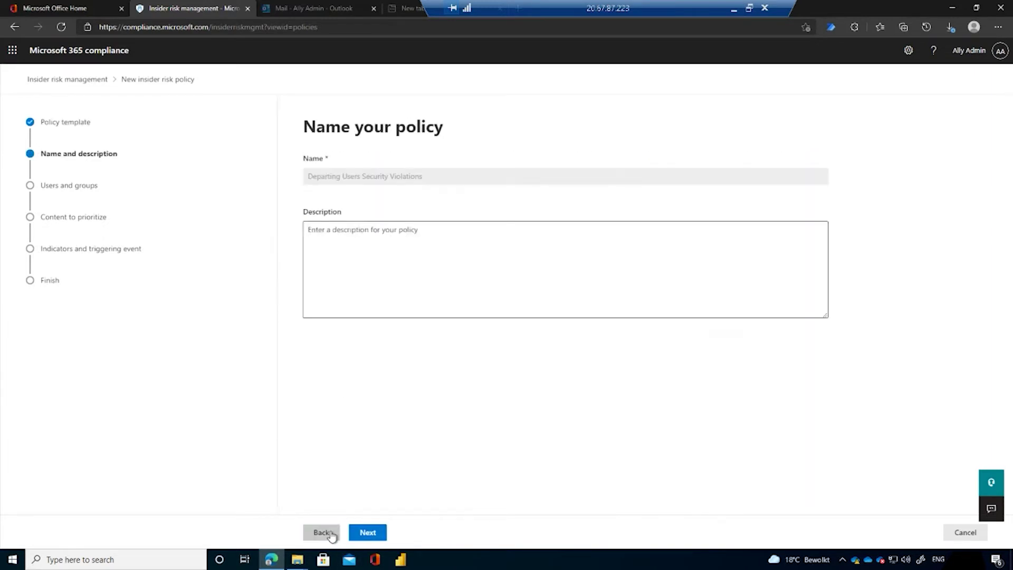
click(368, 532)
click(368, 532)
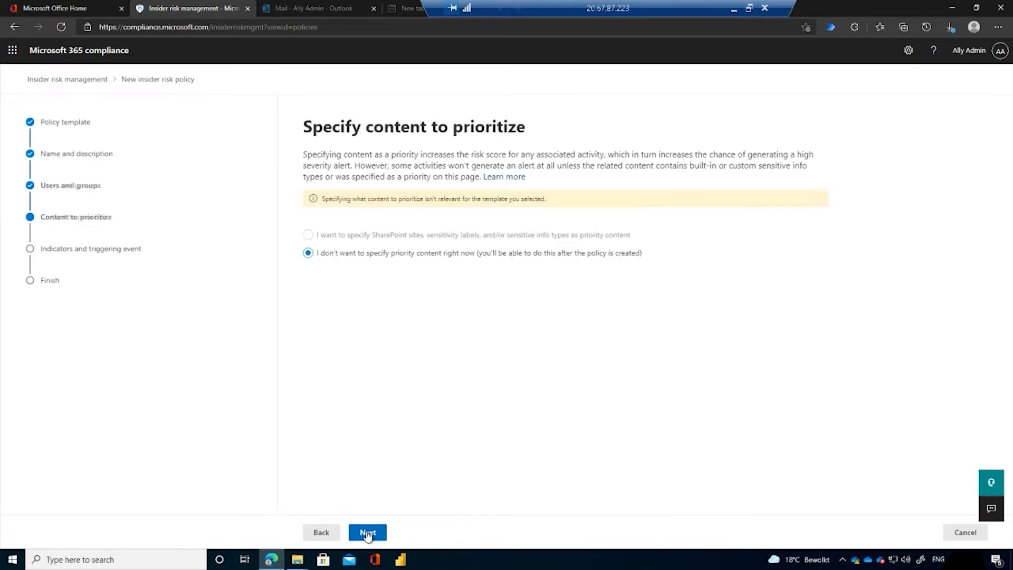
click(367, 533)
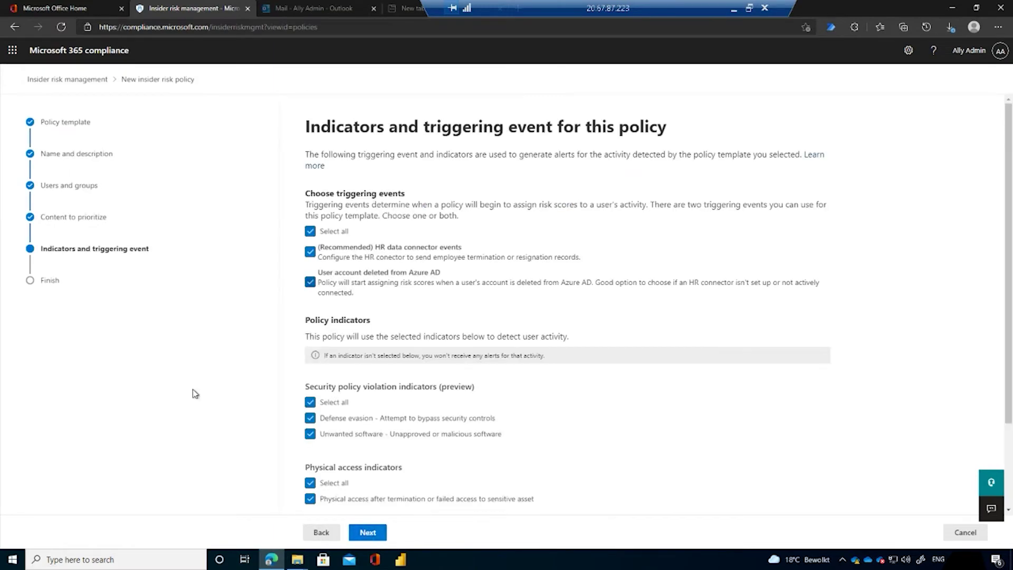
Review the triggering events and indicators of the Departing Users Security Violations policy, and leave the editor without saving
scroll(456, 414, down, 2)
scroll(457, 419, up, 2)
scroll(457, 420, down, 2)
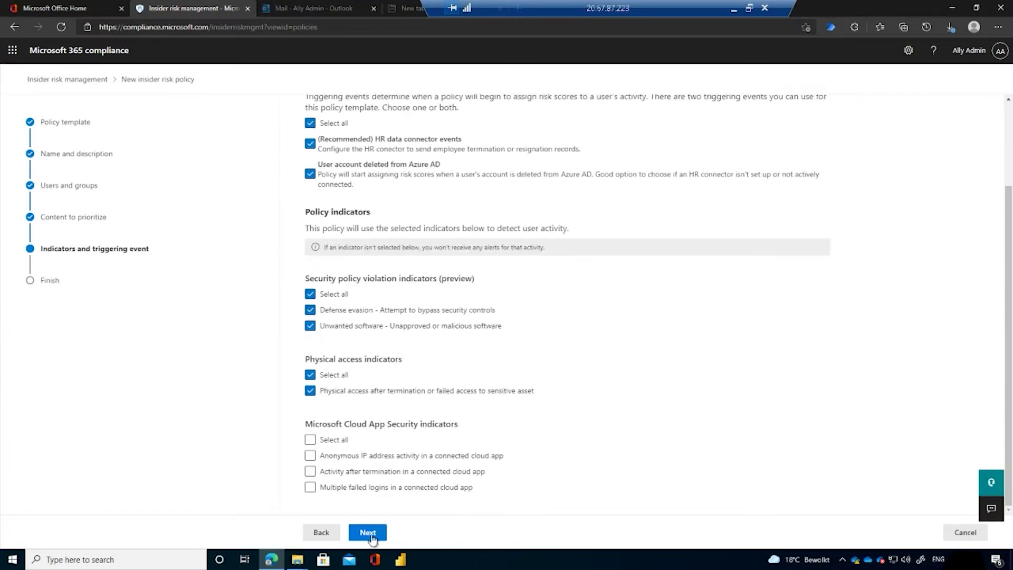
click(965, 533)
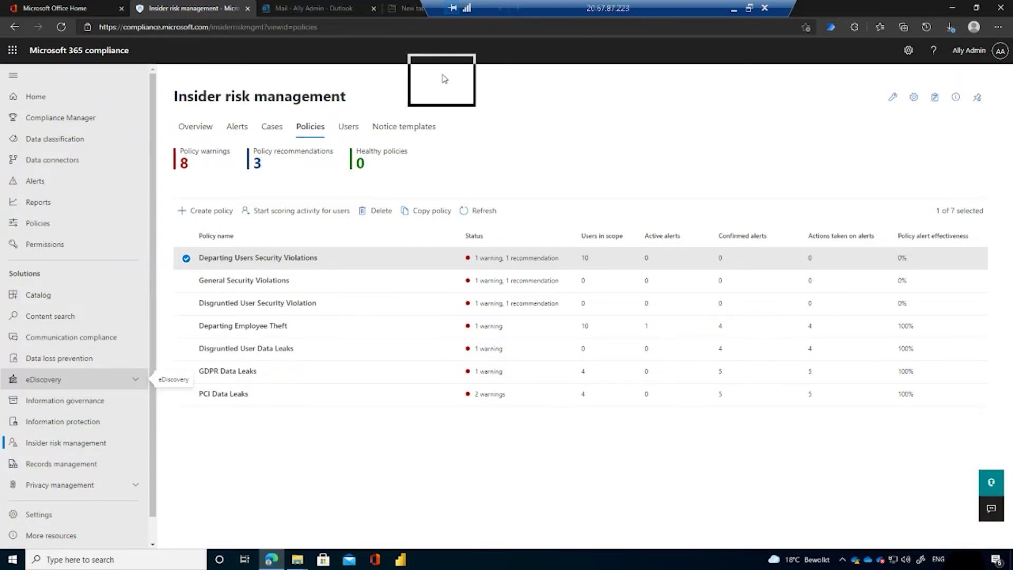
View the indicator thresholds slide in PowerPoint with the notes area collapsed, and switch back to the Microsoft 365 compliance portal
click(455, 63)
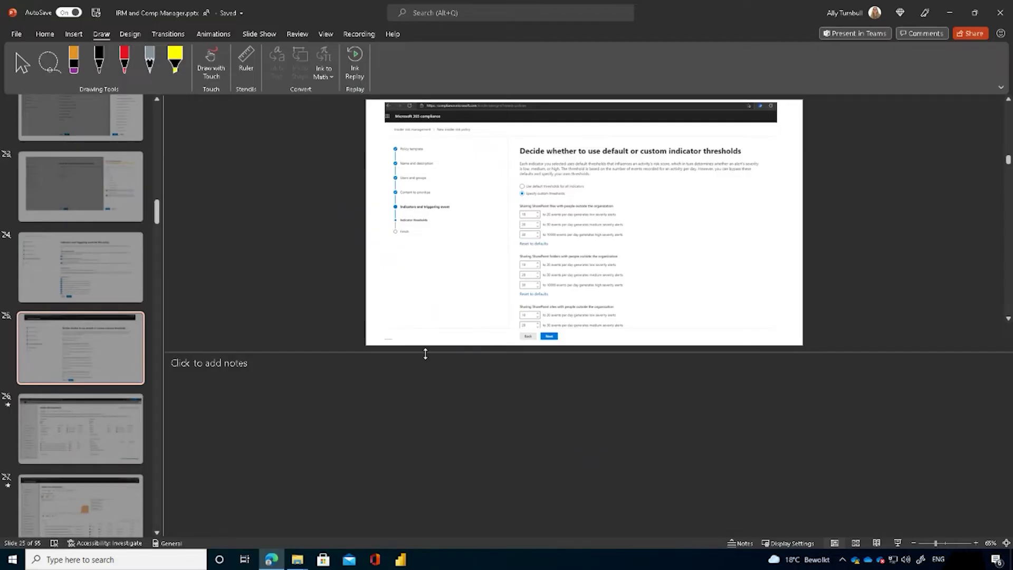
drag(411, 351, 429, 543)
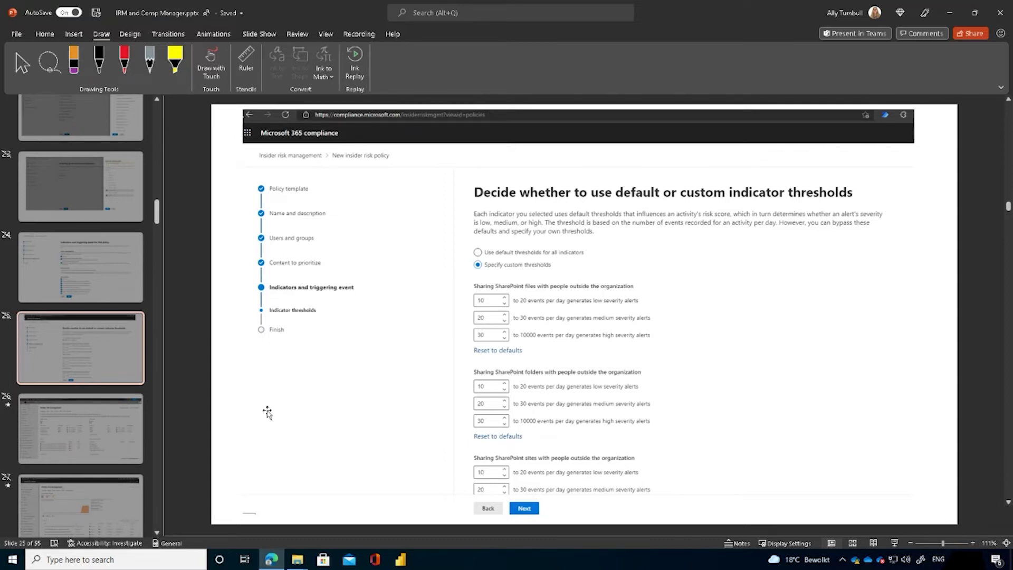
key(alt+Tab)
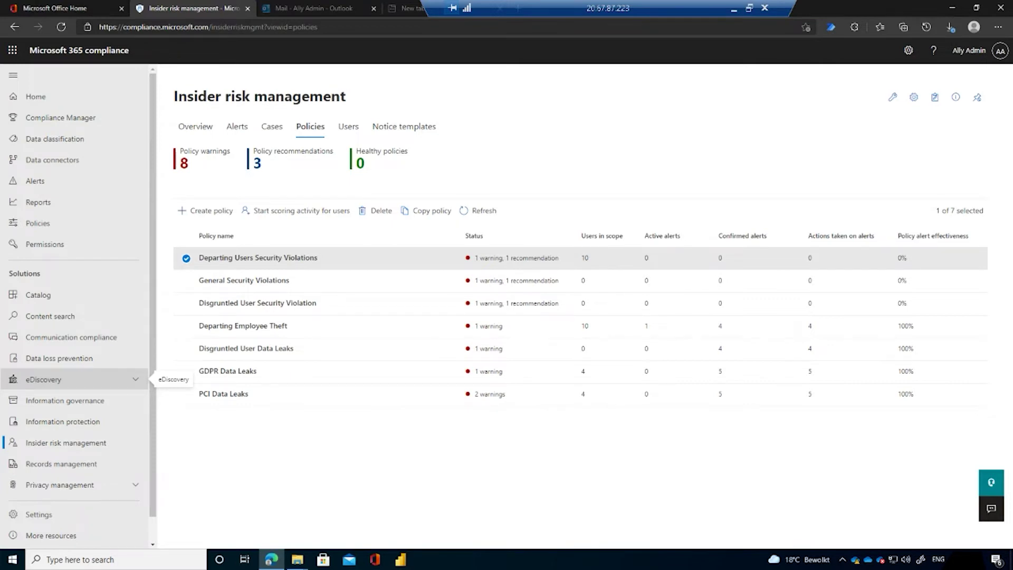
Look over the Insider risk management overview and alerts, and open the Departing Employee Theft alert that needs review
click(195, 131)
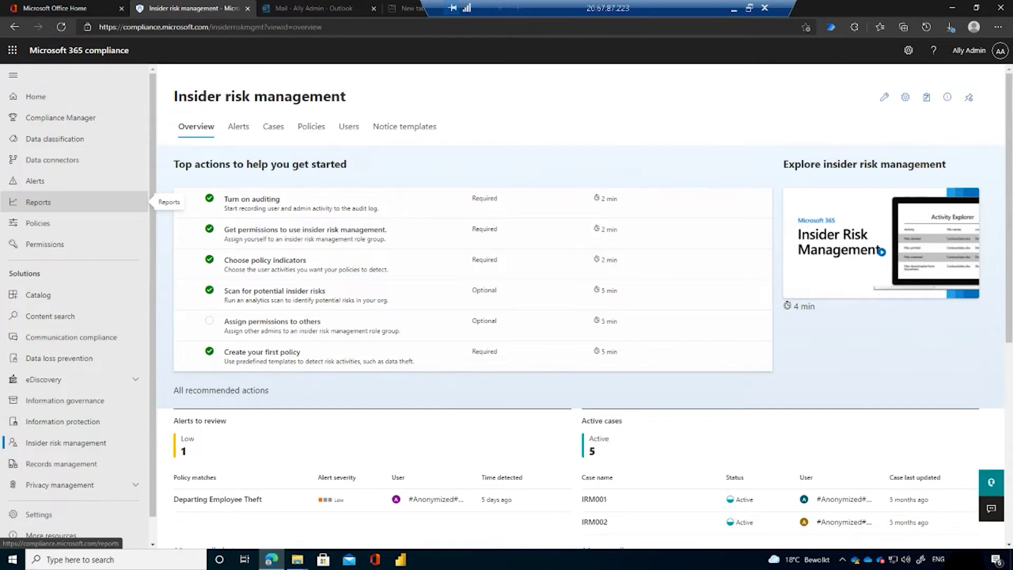
click(241, 131)
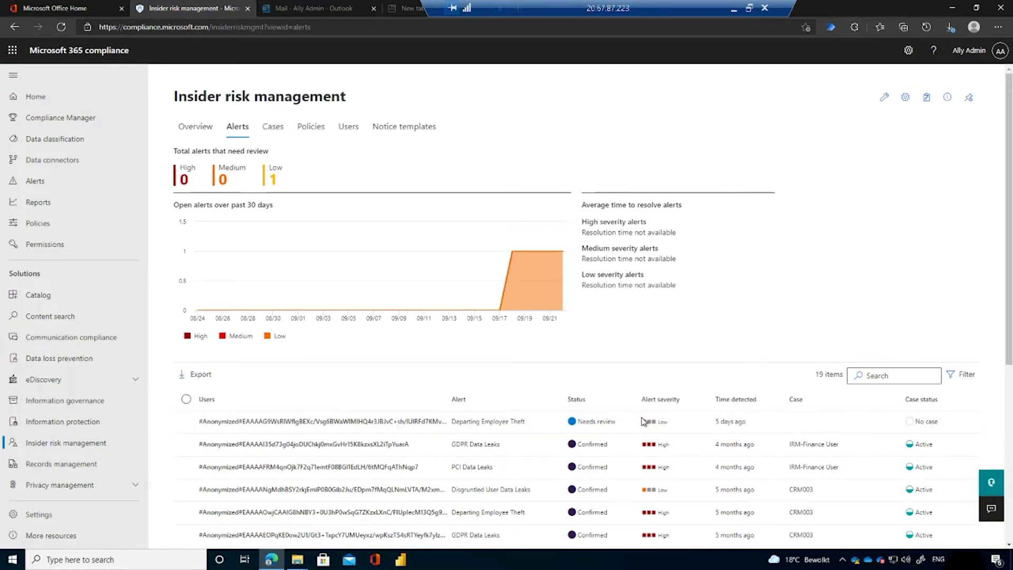
click(212, 427)
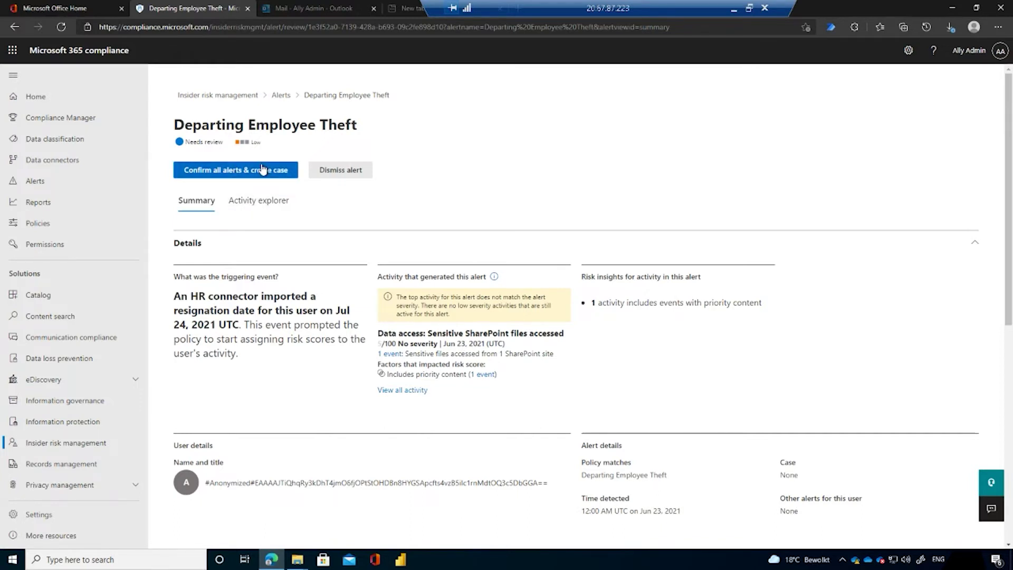
Examine the user's scored deletion and exfiltration activities in the alert's Activity explorer
click(257, 204)
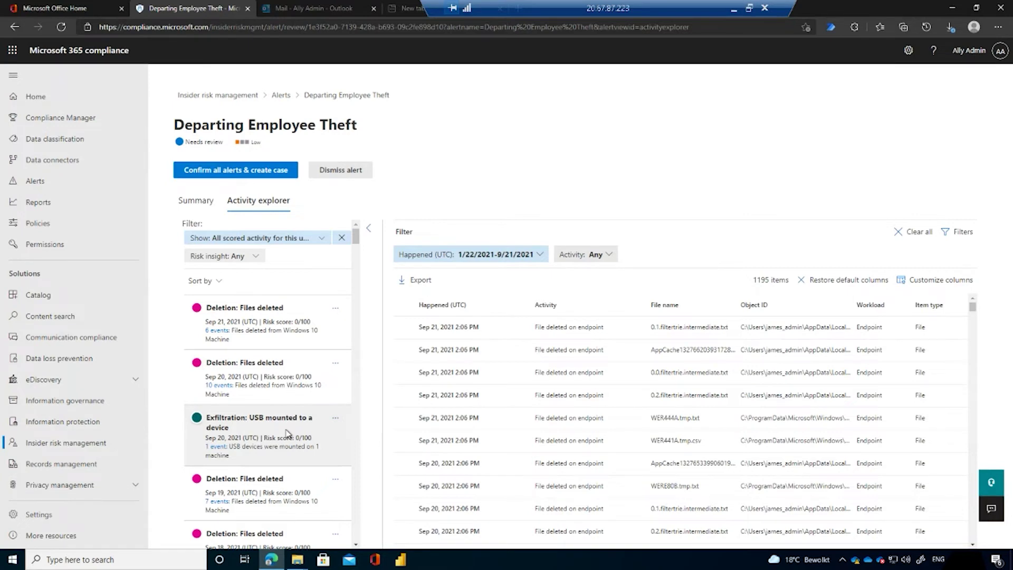
scroll(285, 432, down, 2)
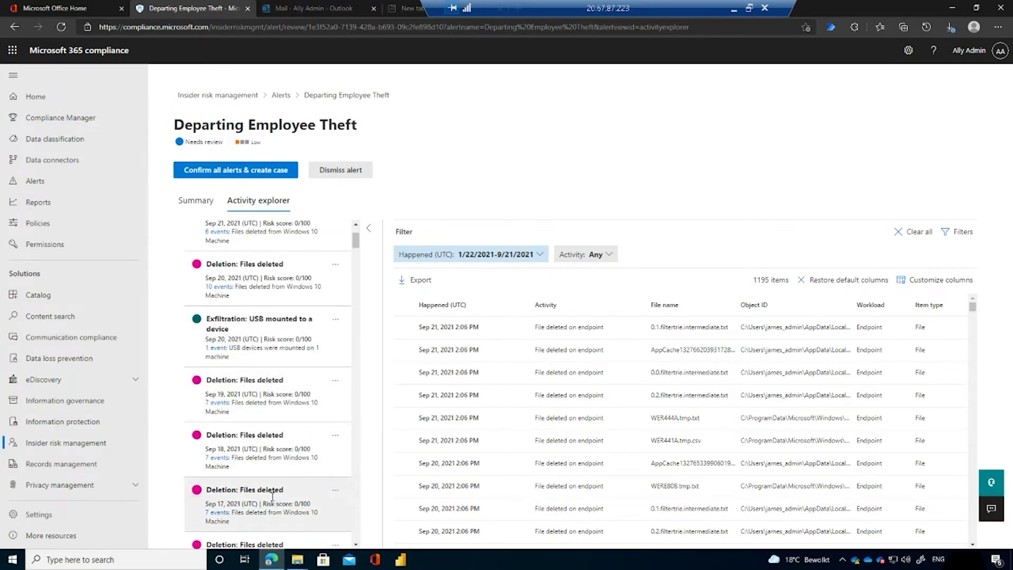
scroll(268, 509, down, 4)
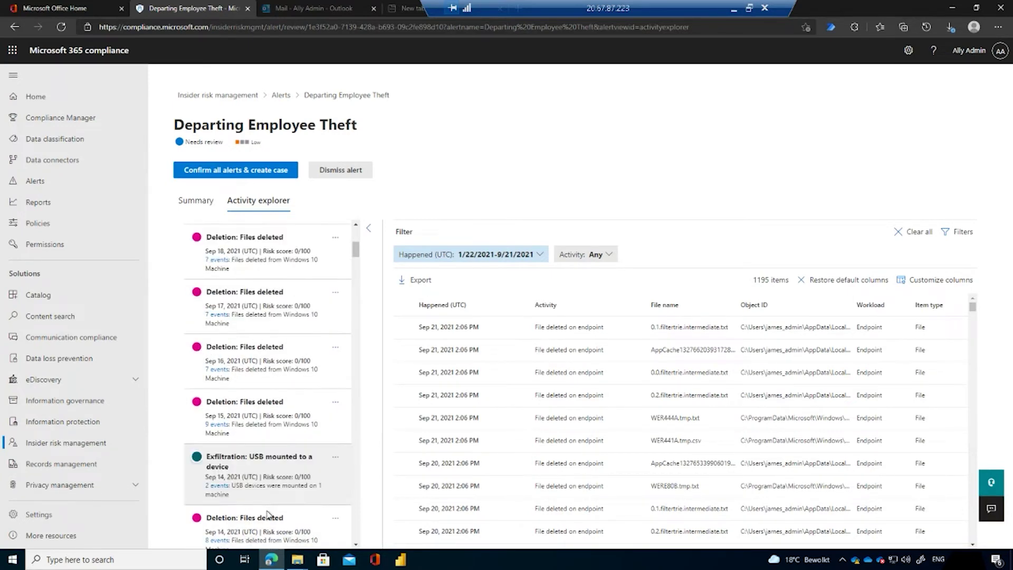
scroll(266, 507, down, 4)
scroll(267, 507, down, 6)
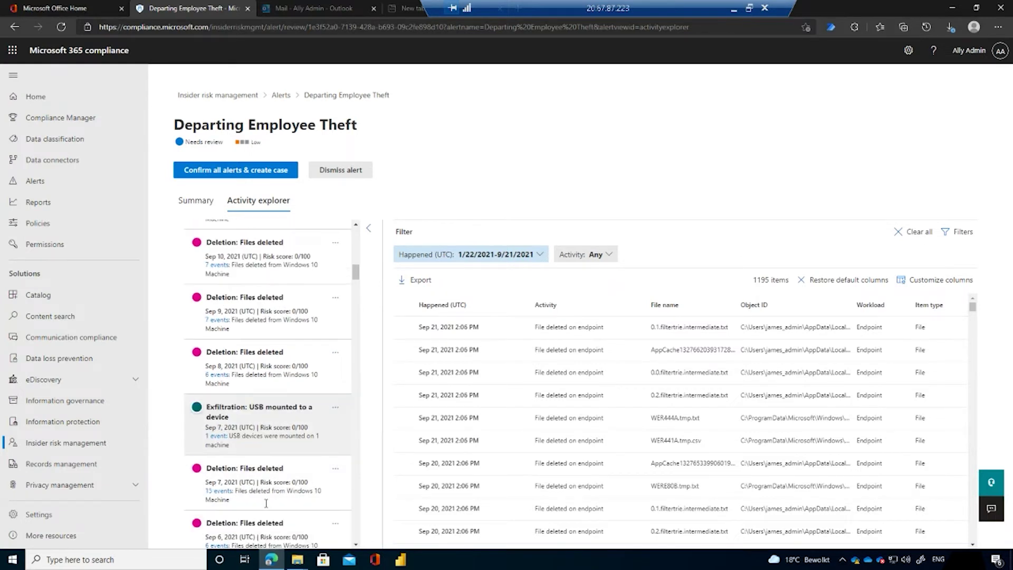
scroll(266, 504, up, 10)
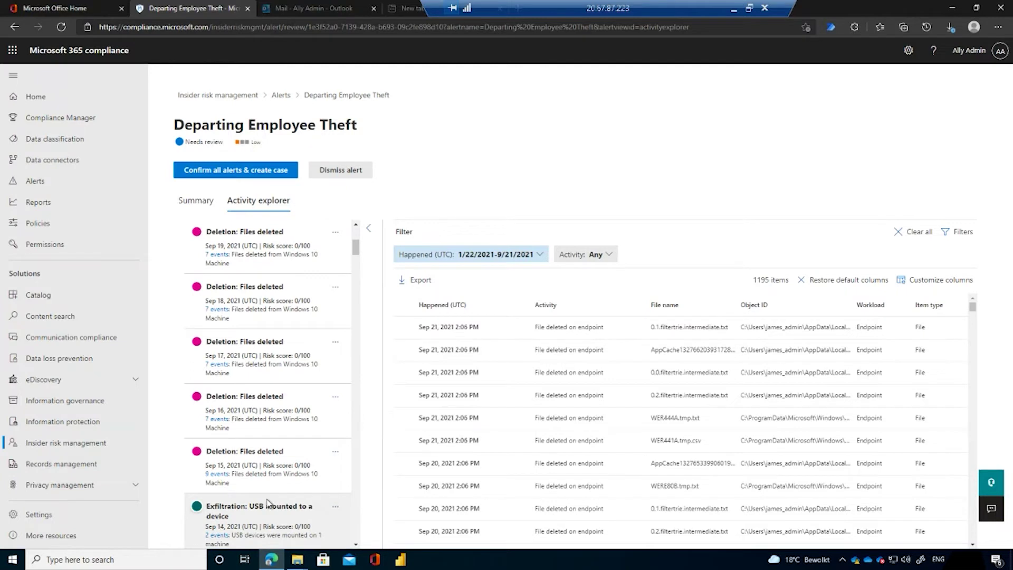
scroll(267, 503, up, 5)
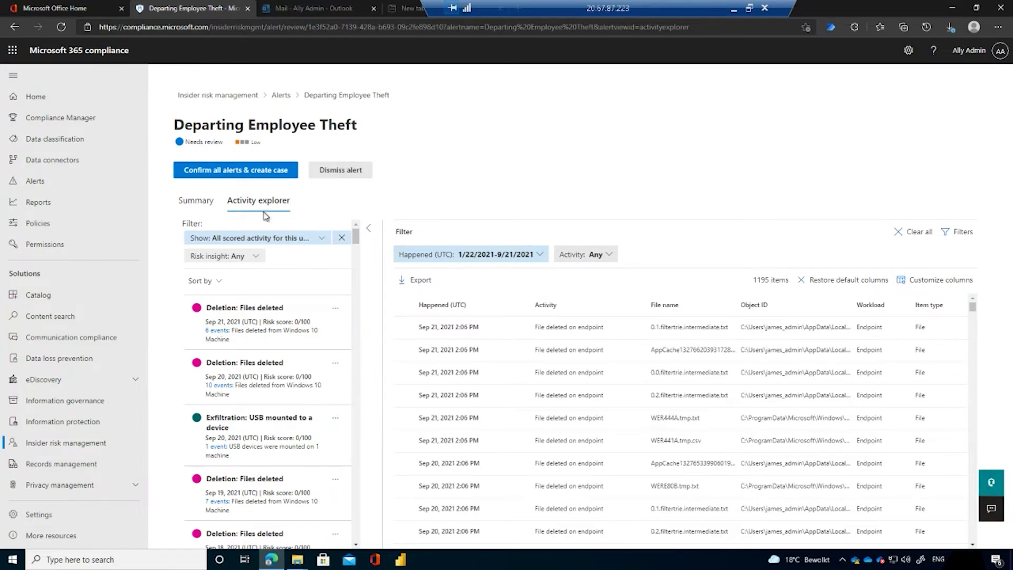
Start confirming all alerts for this user into a new insider risk case and name the case CRM006
click(265, 171)
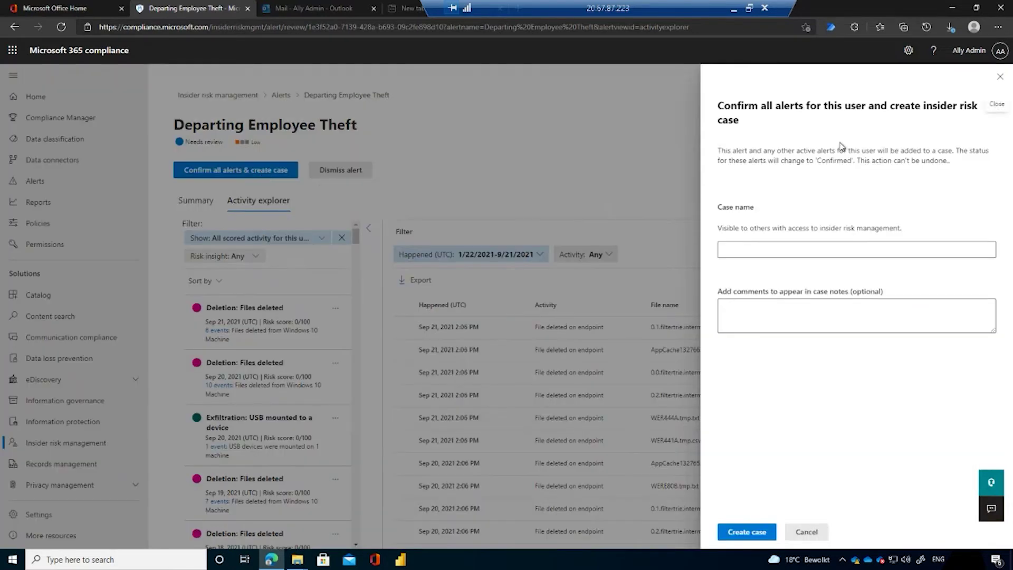
click(738, 248)
text(CASE0)
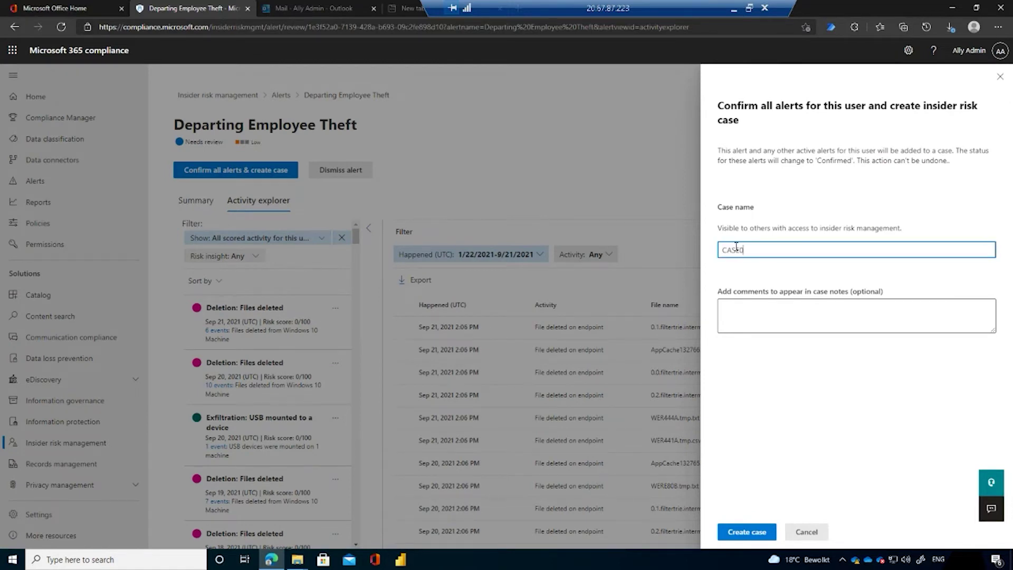
text(06)
drag(758, 247, 694, 252)
text(CRM006)
Add a case notes comment about the user having left the environment, correct its wording, and create the case
click(744, 307)
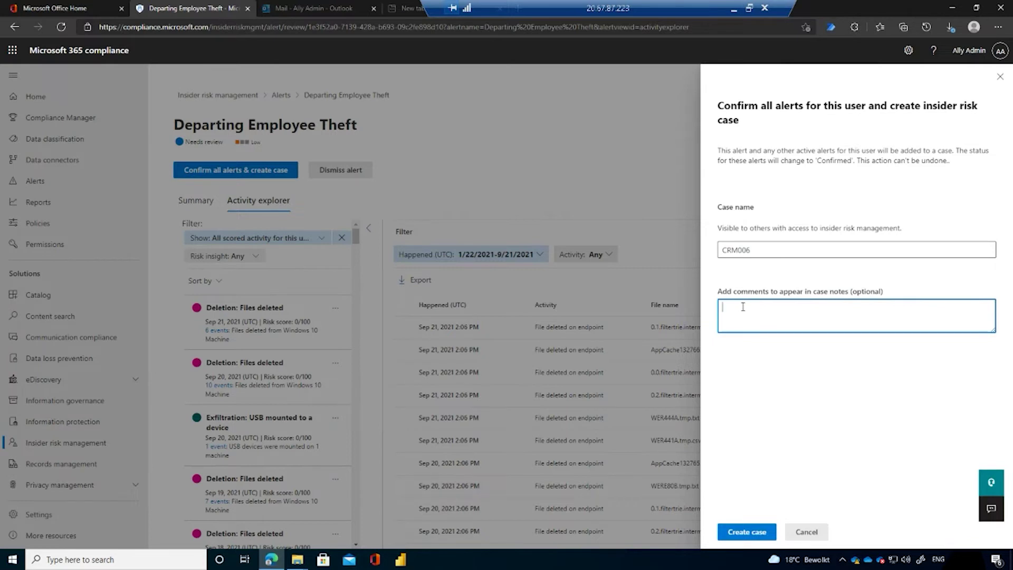
text(User left environemnt)
right_click(786, 309)
click(844, 103)
text(get)
double_click(817, 311)
text(investiaiag)
double_click(812, 308)
text(investiage)
key(BackSpace)
key(BackSpace)
click(744, 531)
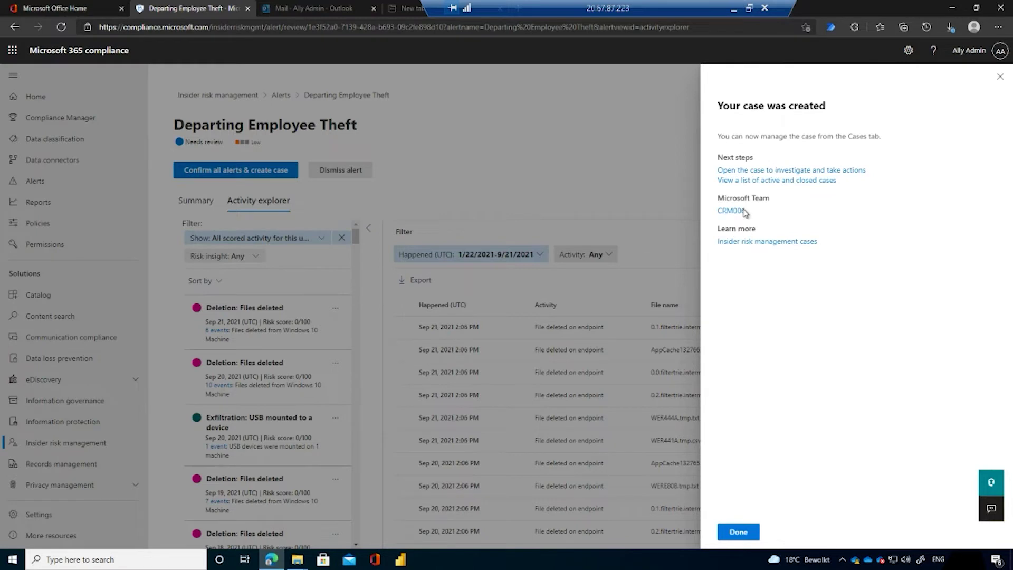
Open the new case CRM006 and review the user's risk score and user details in the case overview
click(759, 174)
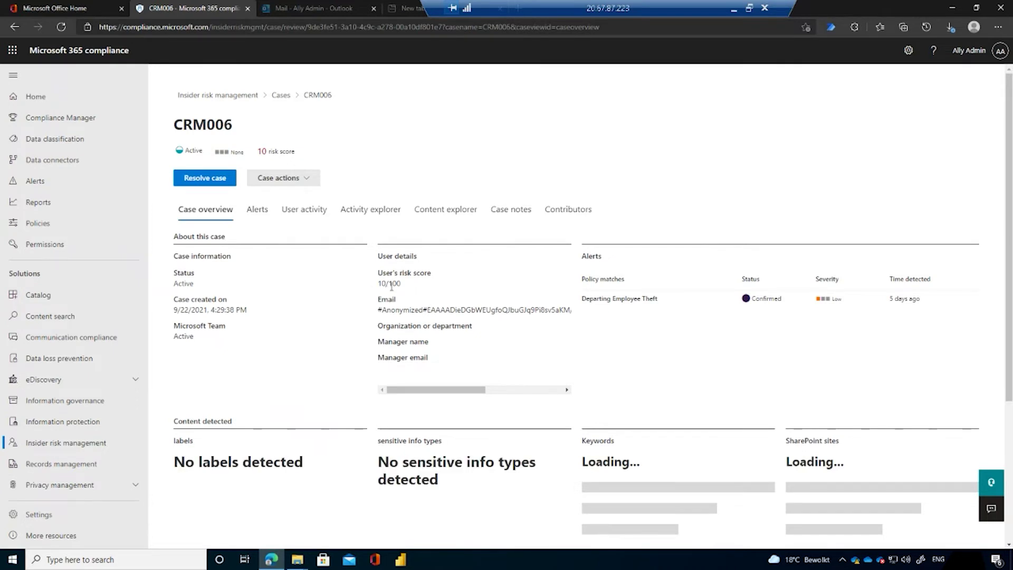
drag(377, 283, 401, 284)
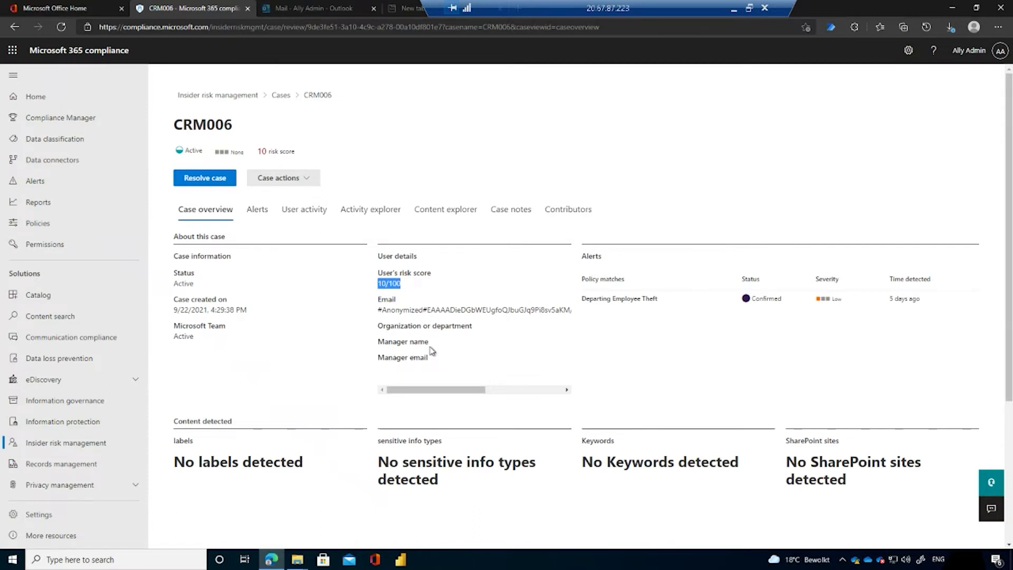
drag(428, 390, 407, 390)
Return to the cases list, open case IRM004 and review its alerts and detected content in the case overview
click(281, 96)
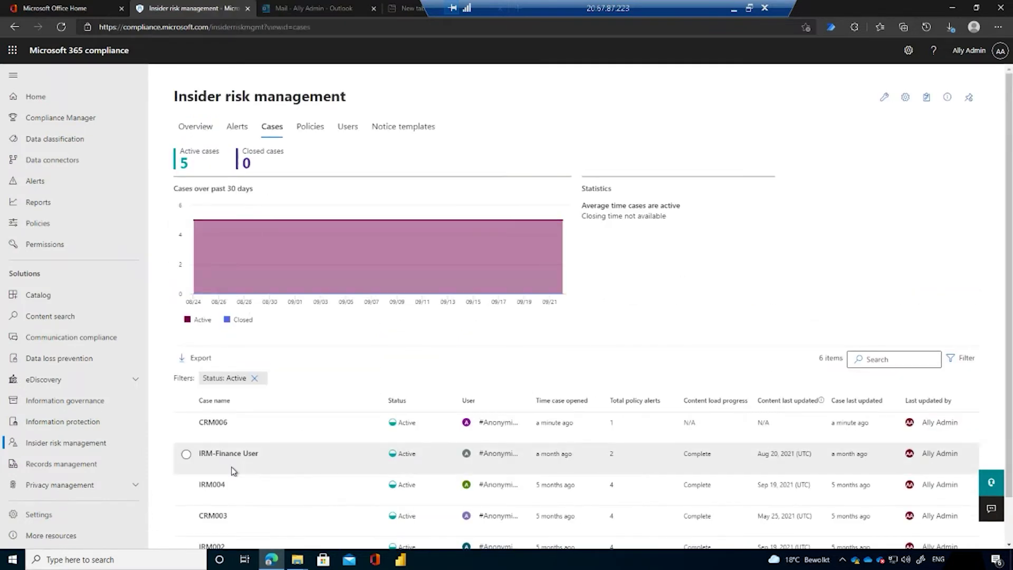
click(187, 486)
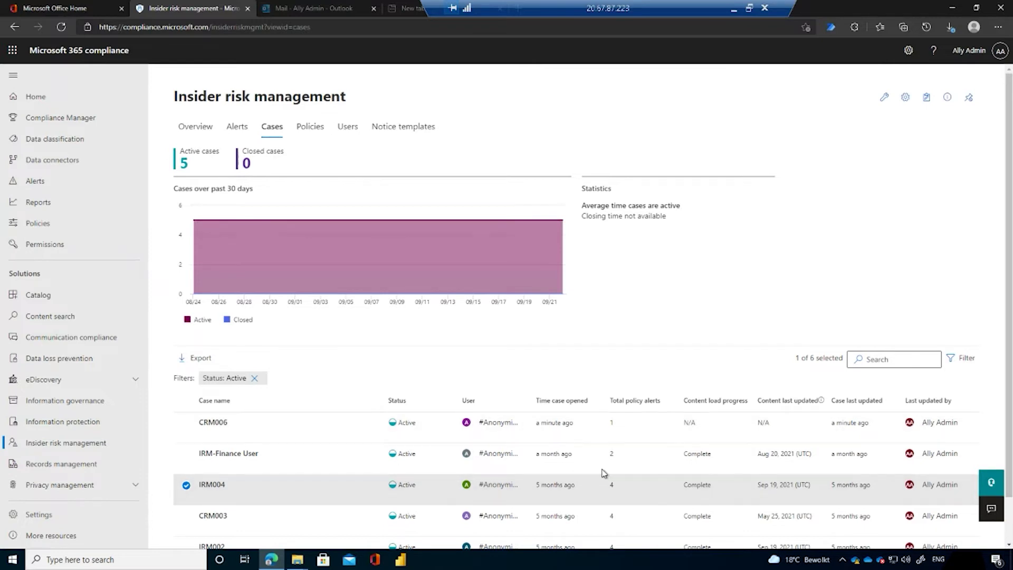
click(217, 485)
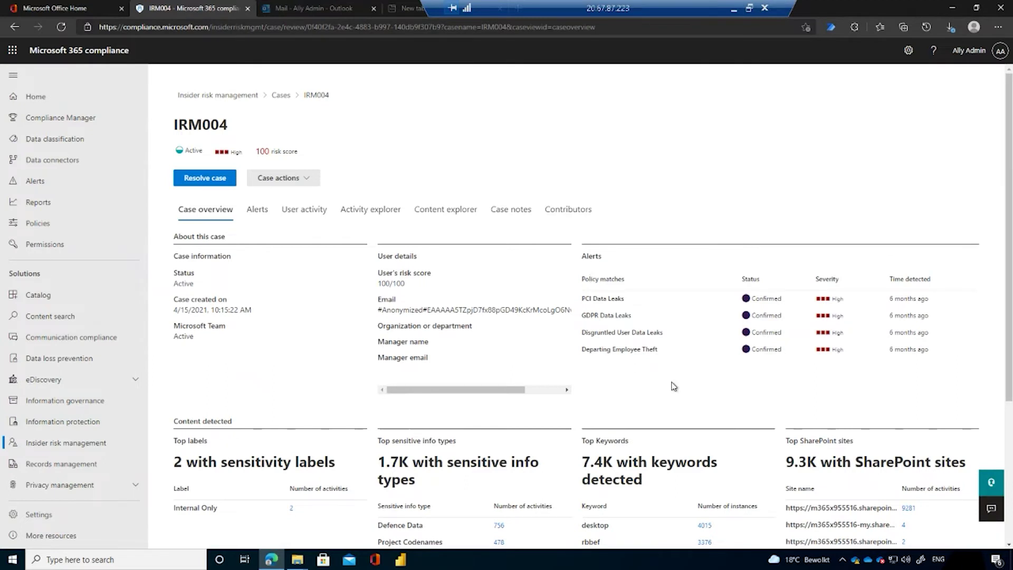
scroll(306, 413, down, 4)
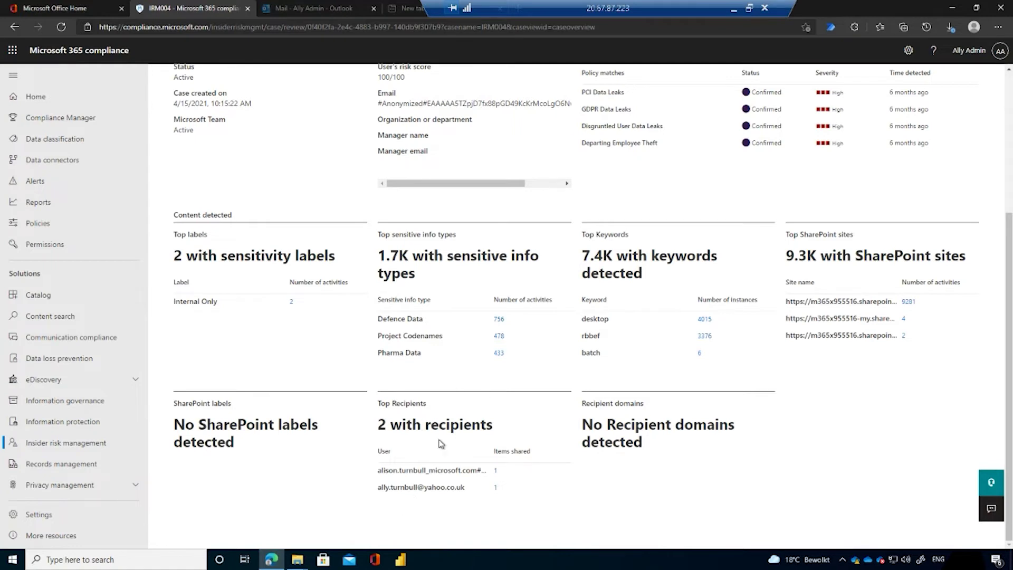
scroll(599, 448, up, 4)
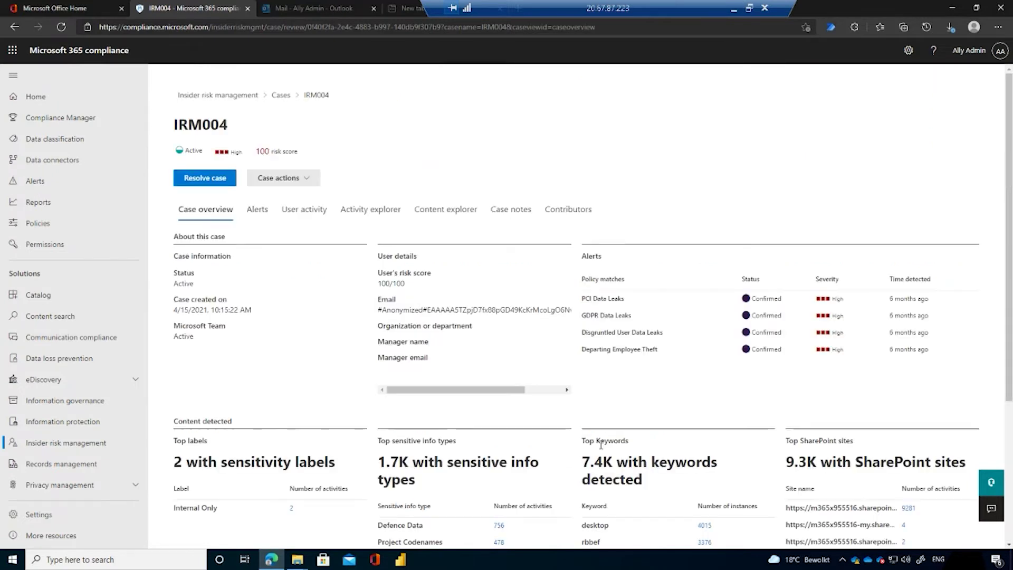
Check case IRM004's alerts, and examine its user activity and risk score chart over 6 months
click(258, 210)
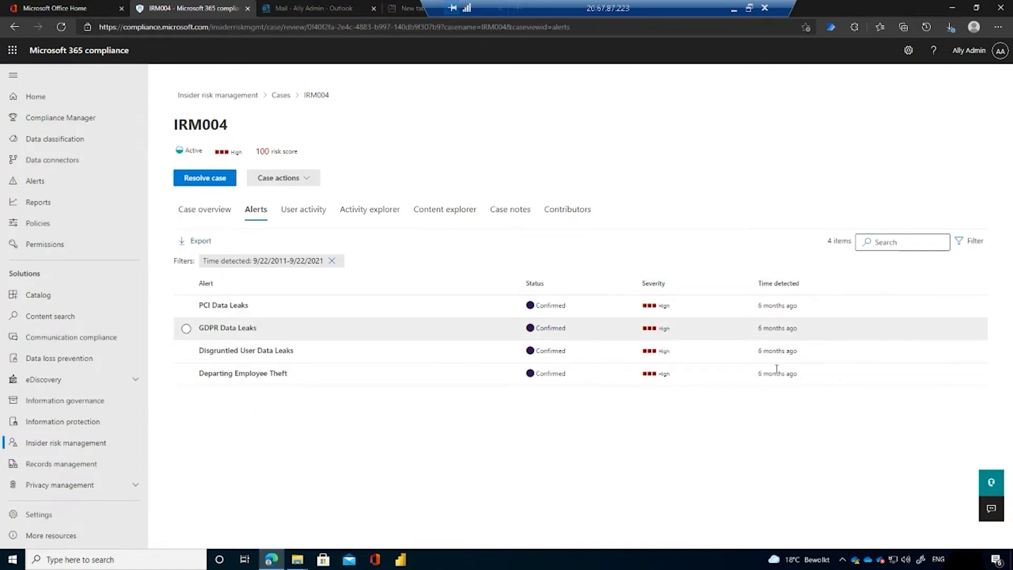
click(315, 214)
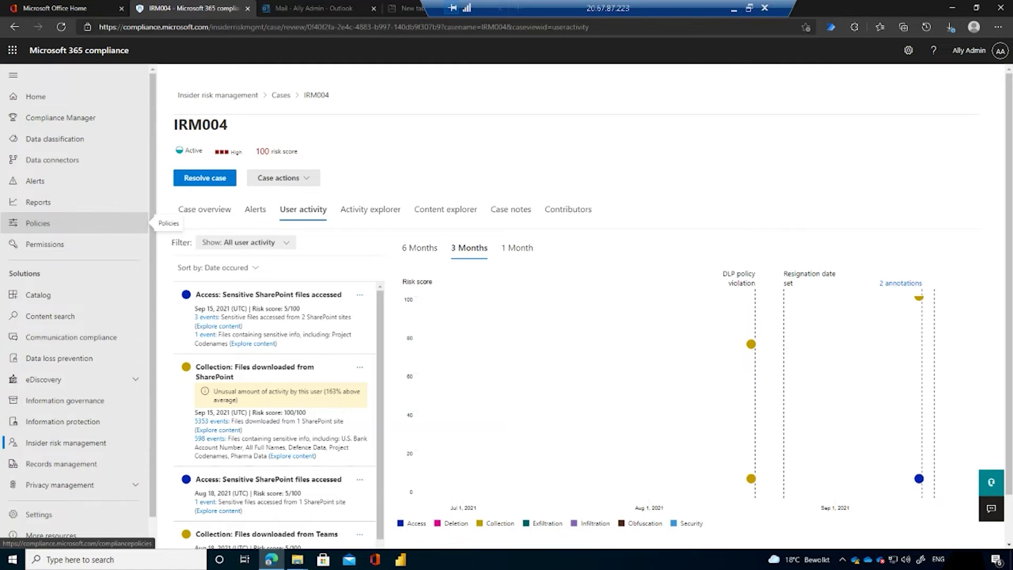
click(425, 251)
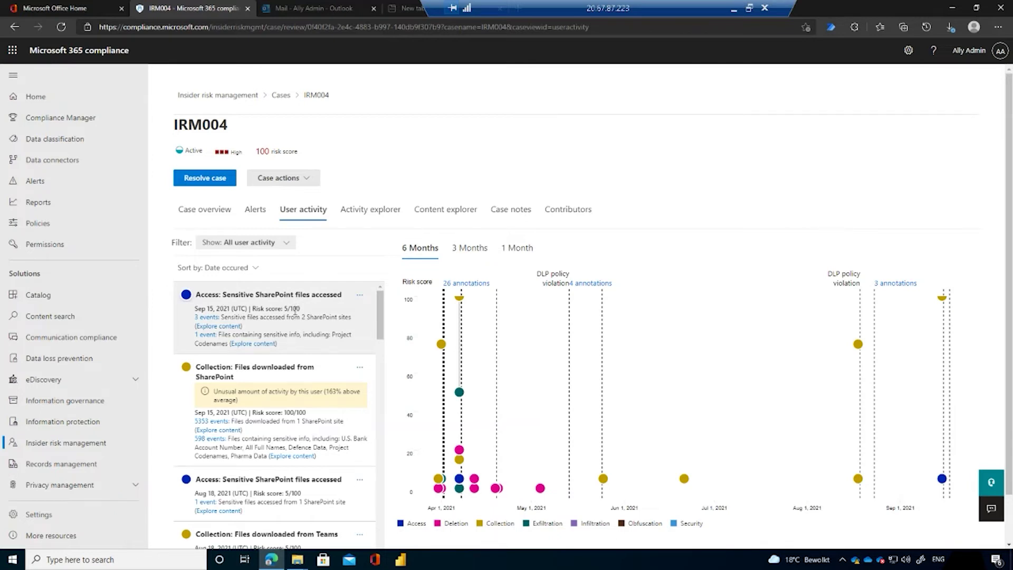
scroll(285, 402, down, 5)
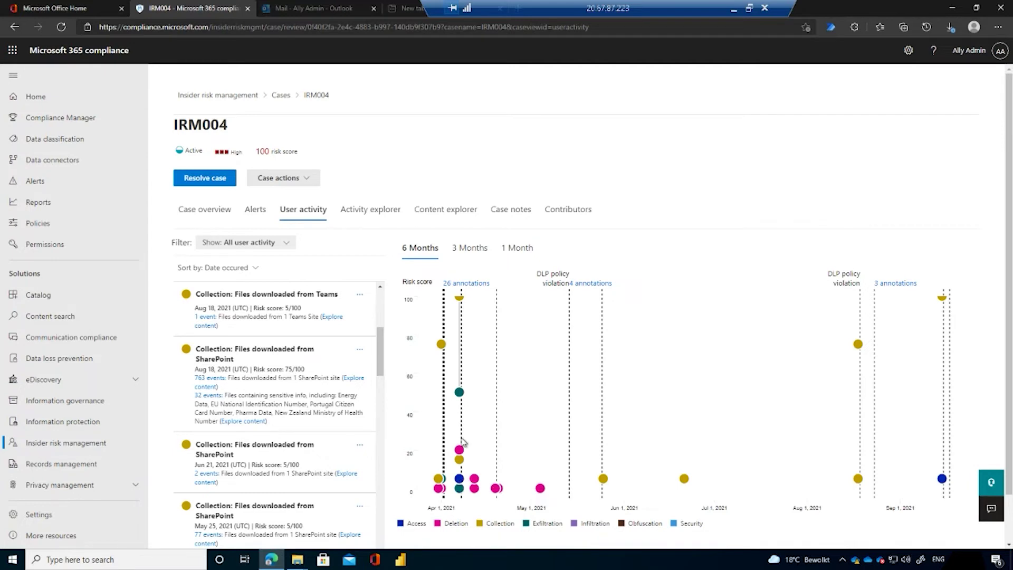
mouse_move(461, 454)
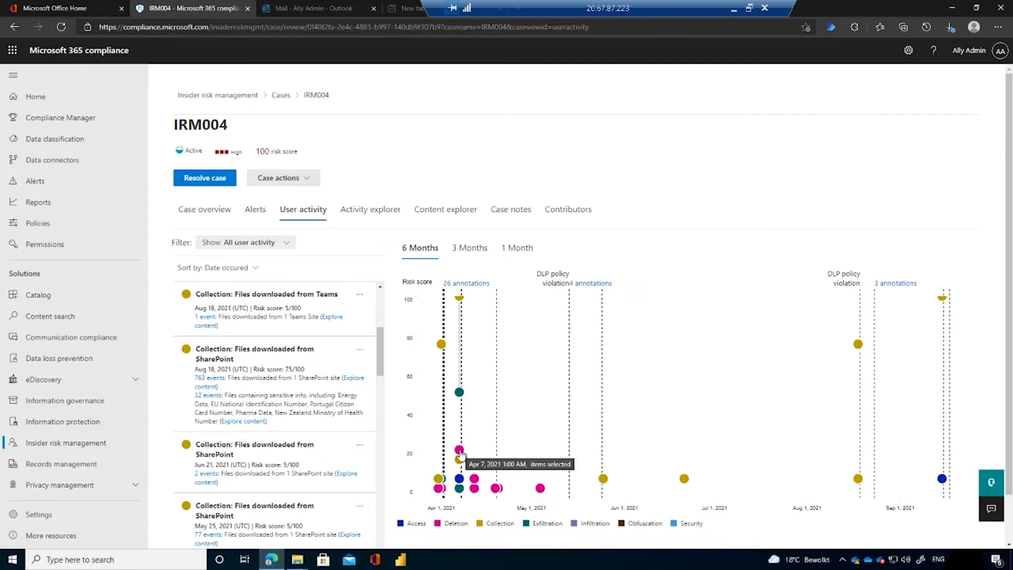
mouse_move(604, 480)
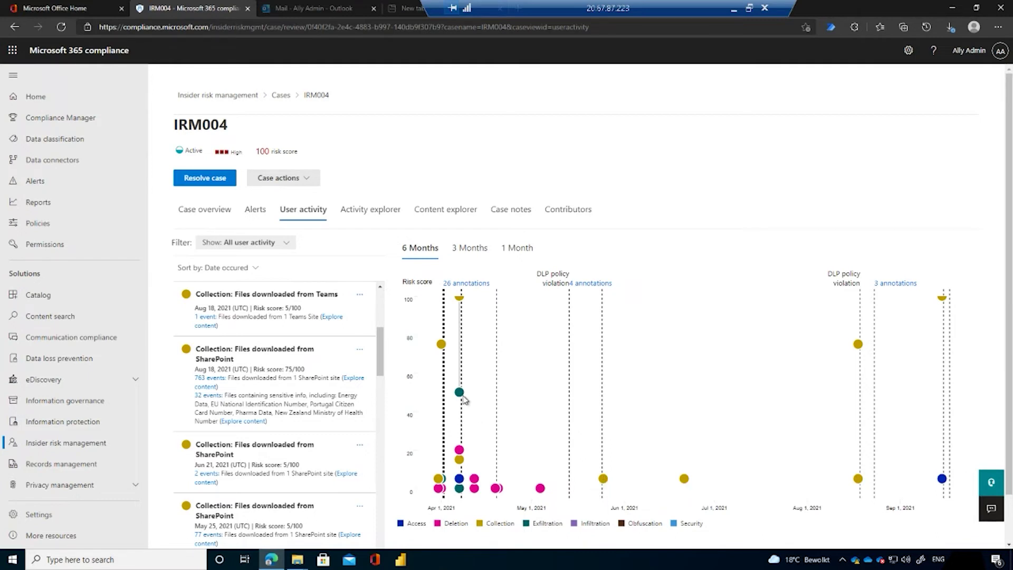
mouse_move(463, 399)
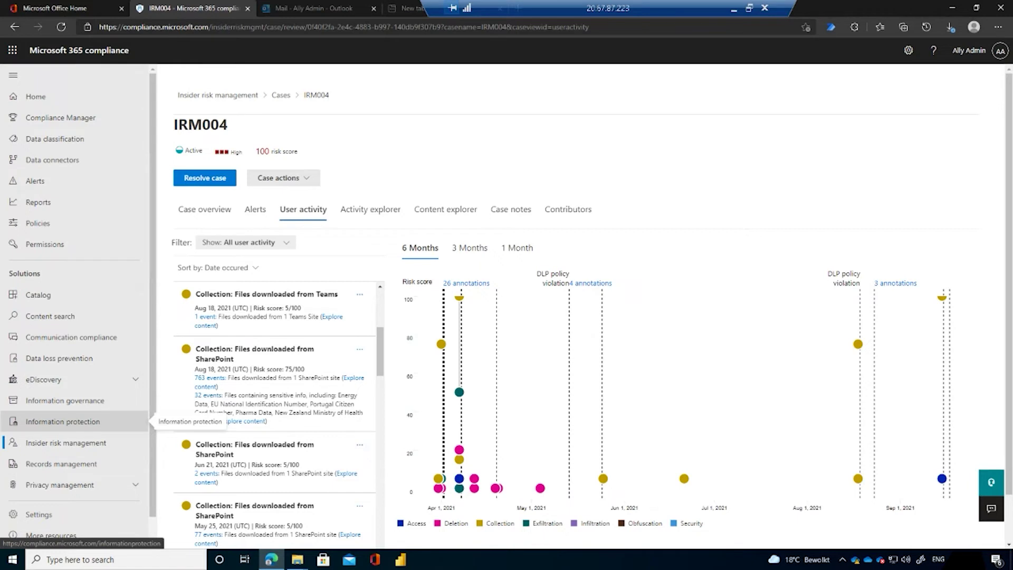
Open the Activity explorer of case IRM004 and look through its date range and activity type filters
click(372, 210)
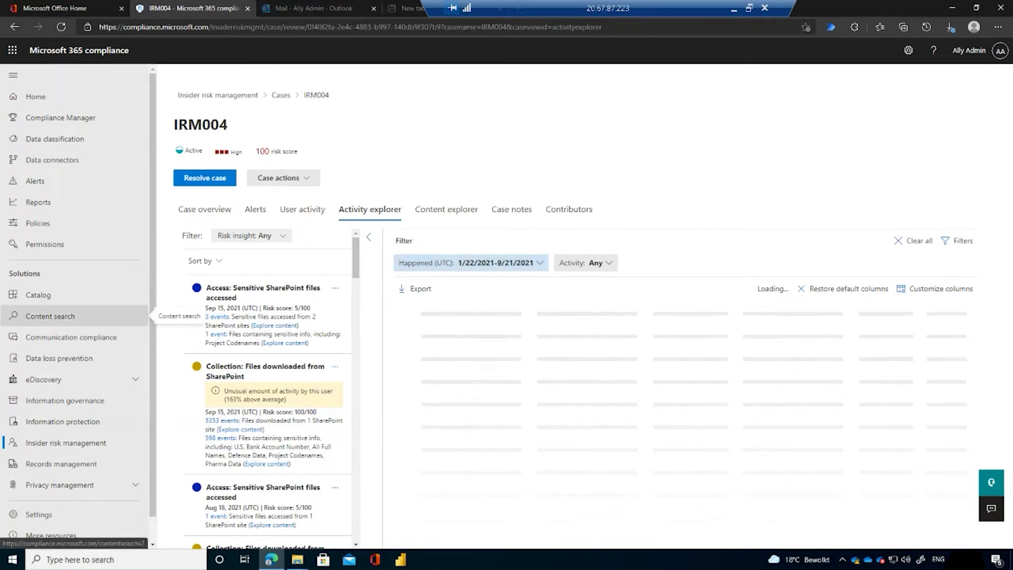
click(506, 264)
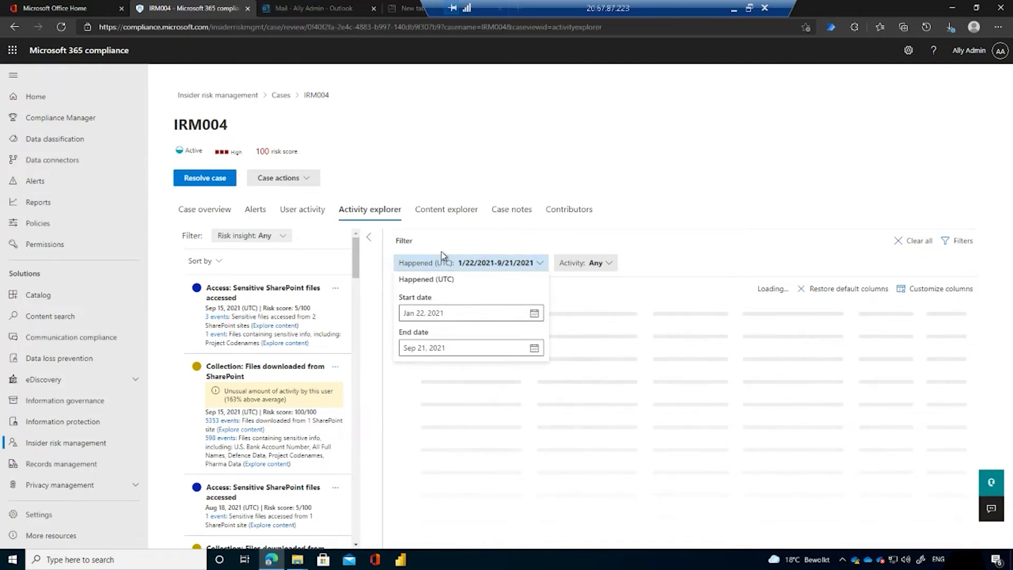
click(594, 263)
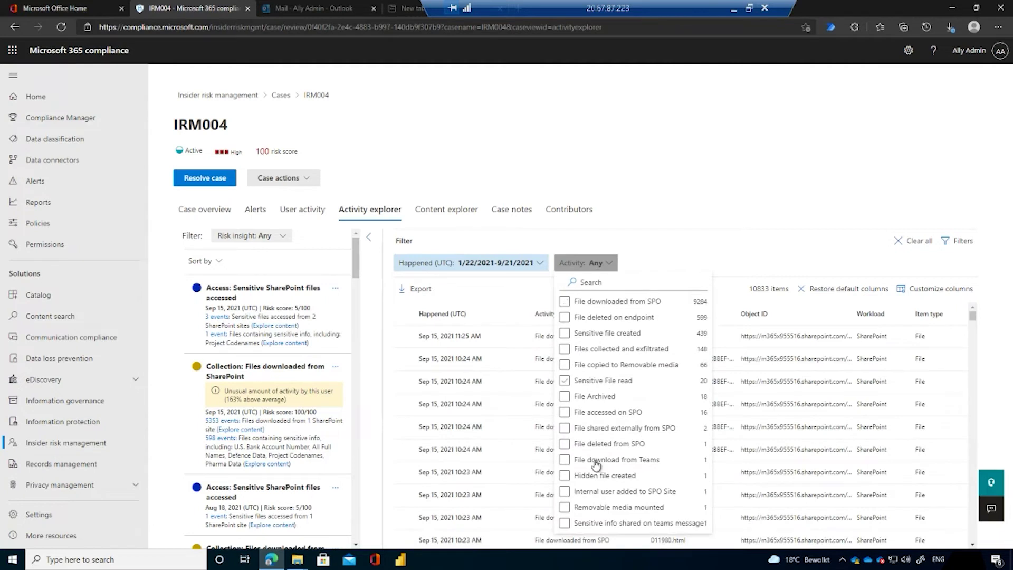
click(638, 349)
click(665, 413)
click(657, 352)
click(617, 309)
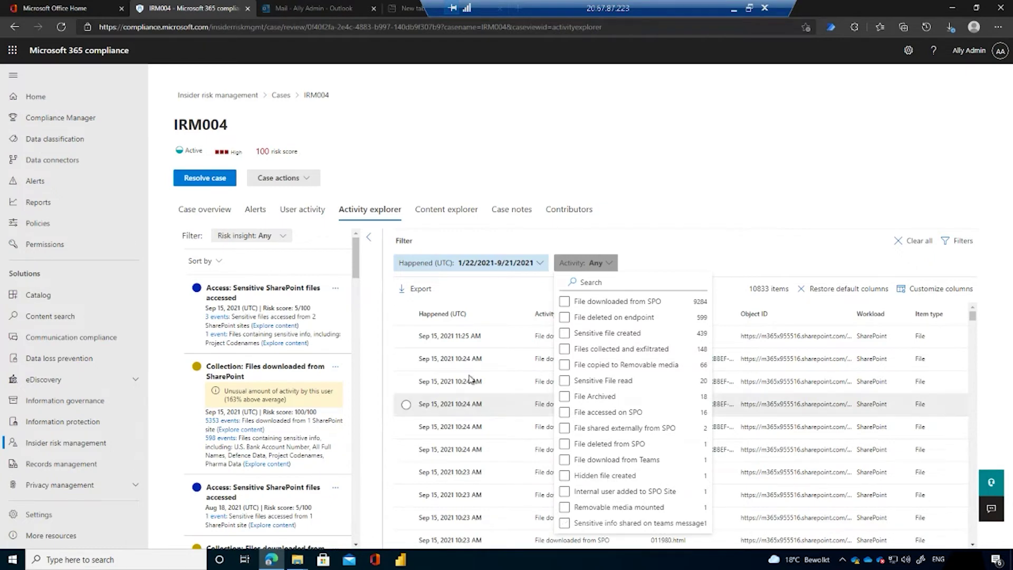
Examine the SharePoint download details of 010099.doc, including sensitive info types and IRM priority content matches, and close them
click(466, 336)
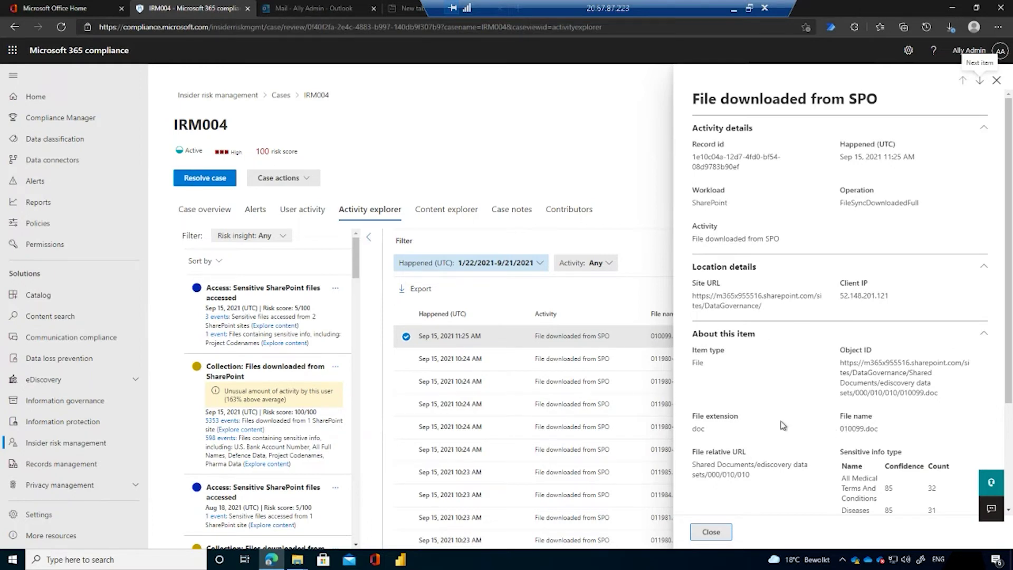
drag(841, 428, 871, 427)
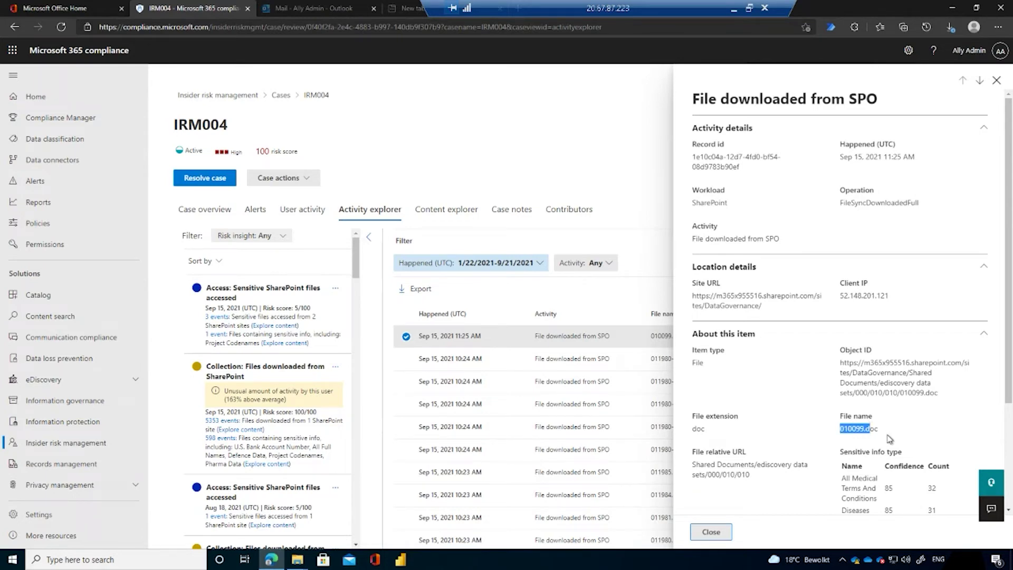
scroll(893, 437, down, 3)
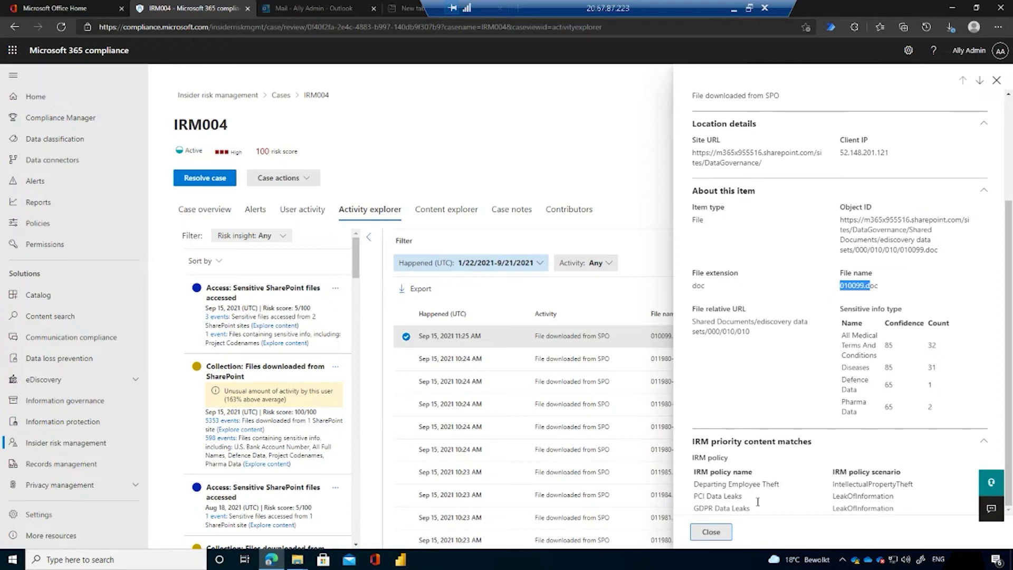
click(719, 537)
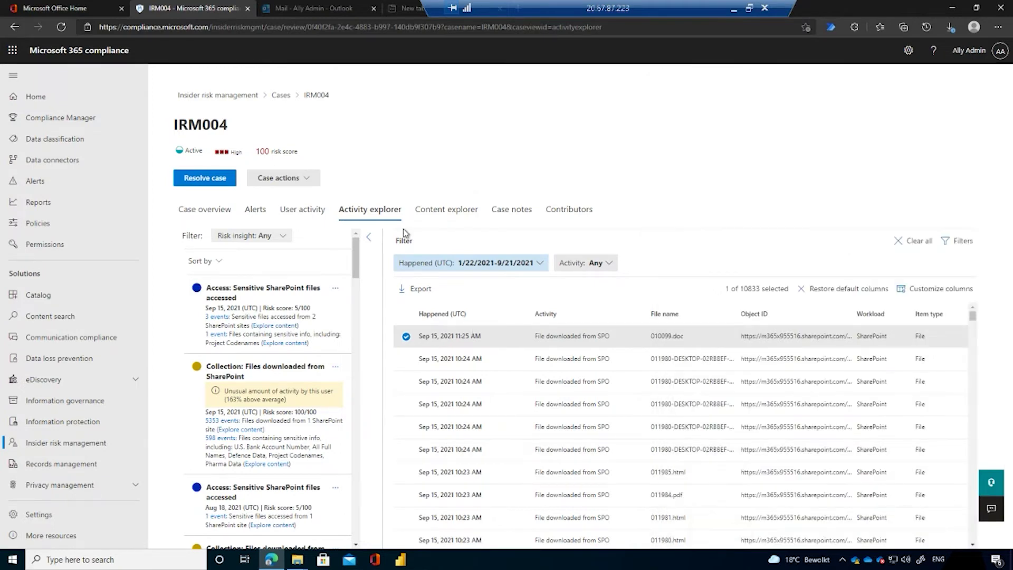
Open the Content explorer of case IRM004, preview the captured presentation 051172.ppt and examine its highlighted Innovation section
click(446, 211)
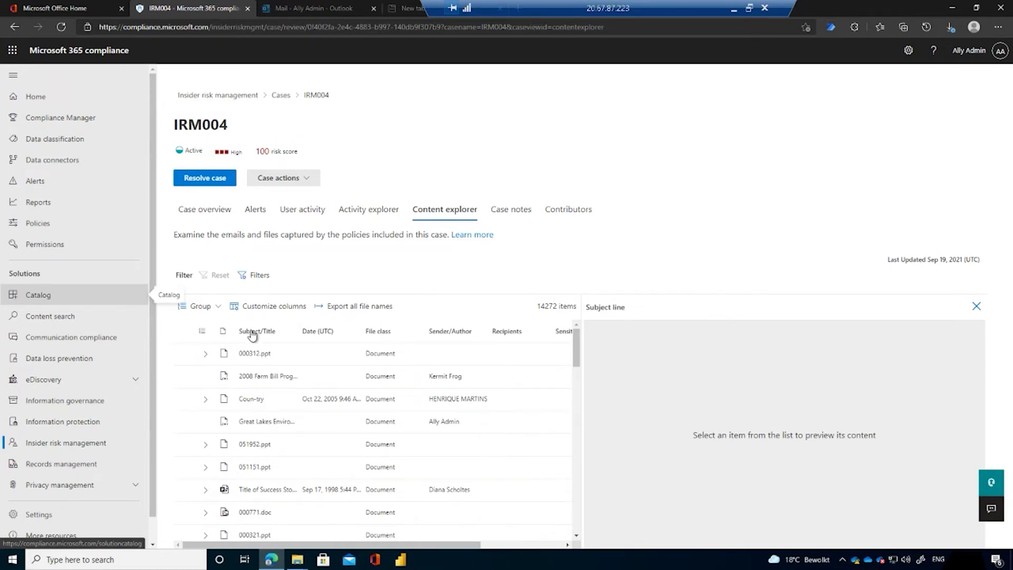
click(252, 489)
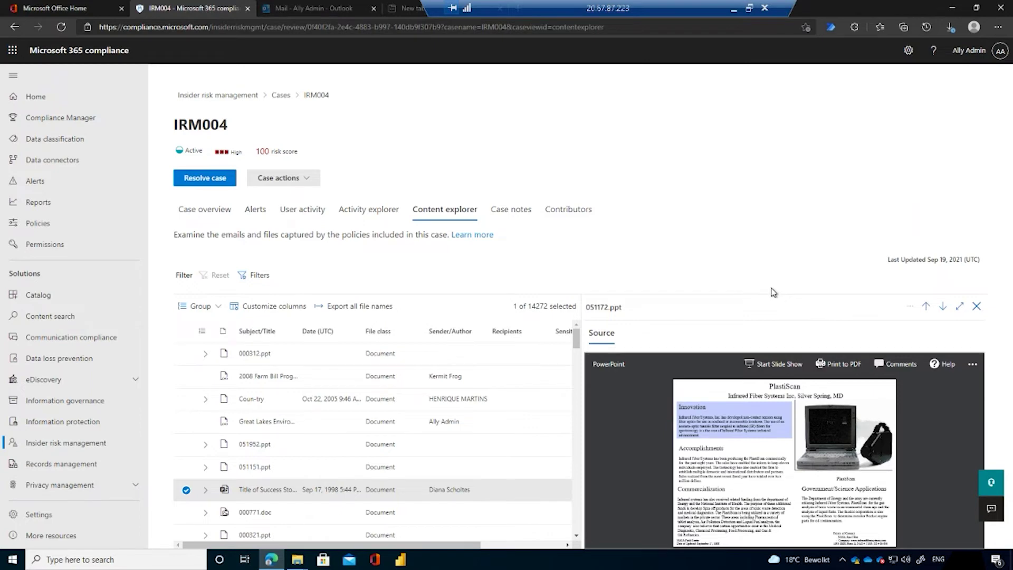
key(super+plus)
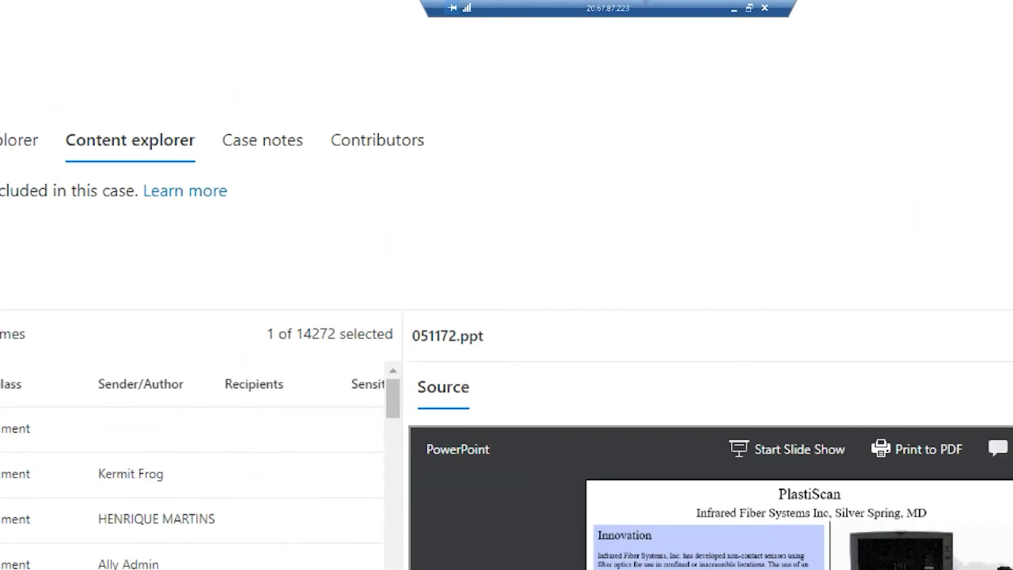
drag(578, 438, 560, 404)
key(Escape)
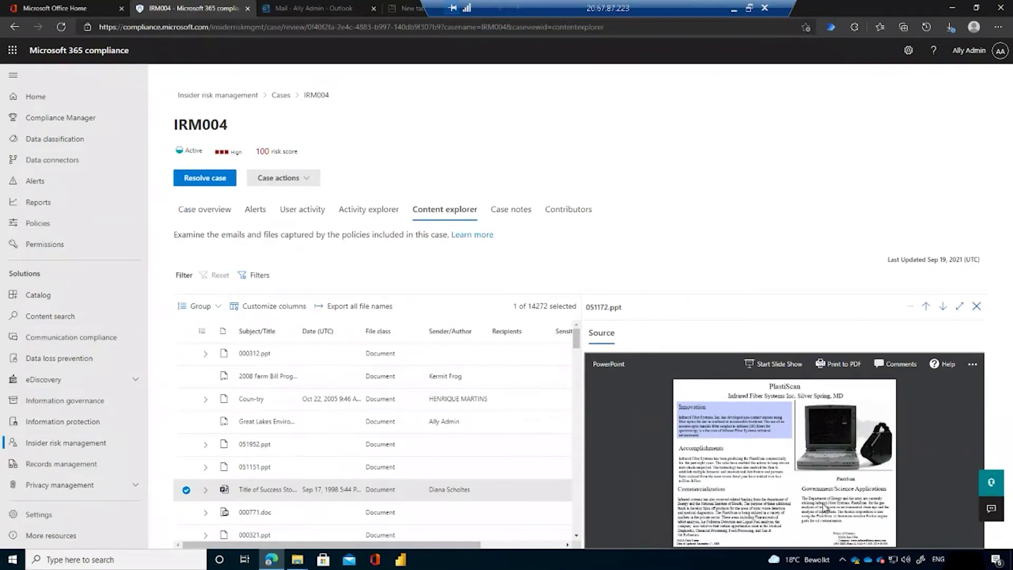
key(ctrl+1)
key(Escape)
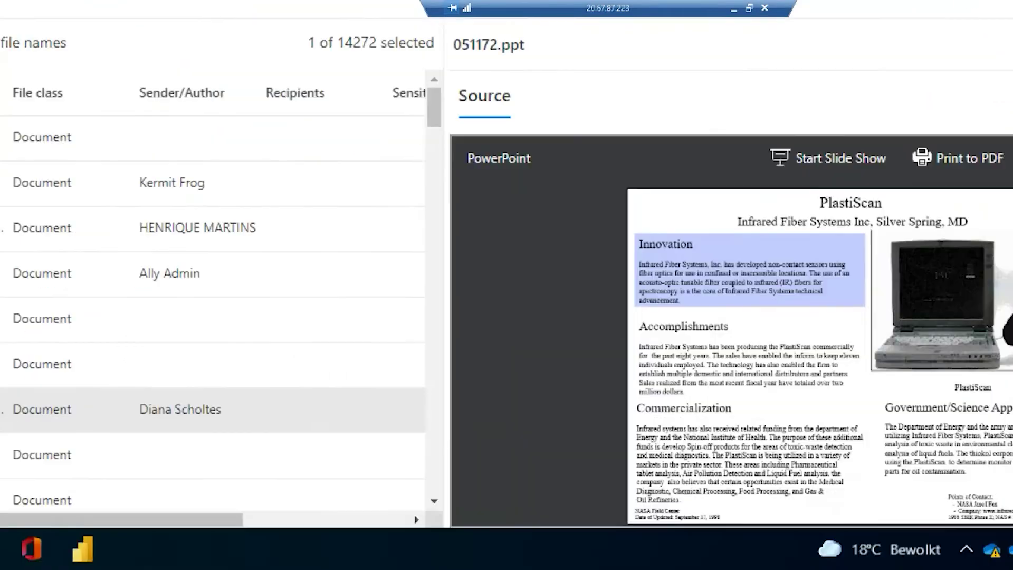
key(ctrl+1)
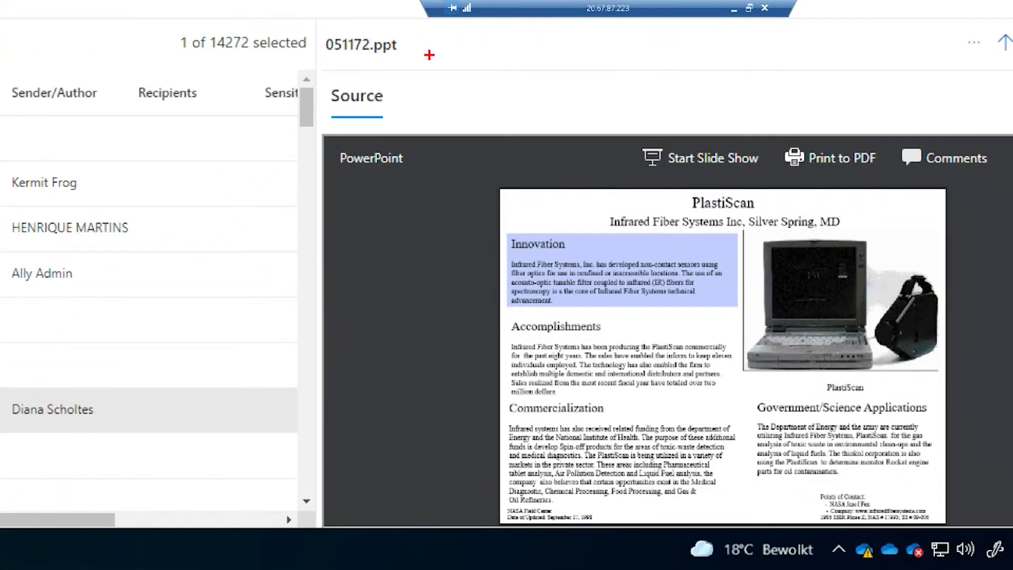
mouse_move(568, 232)
mouse_down()
mouse_move(438, 275)
mouse_move(722, 311)
mouse_move(720, 231)
mouse_move(542, 231)
mouse_up()
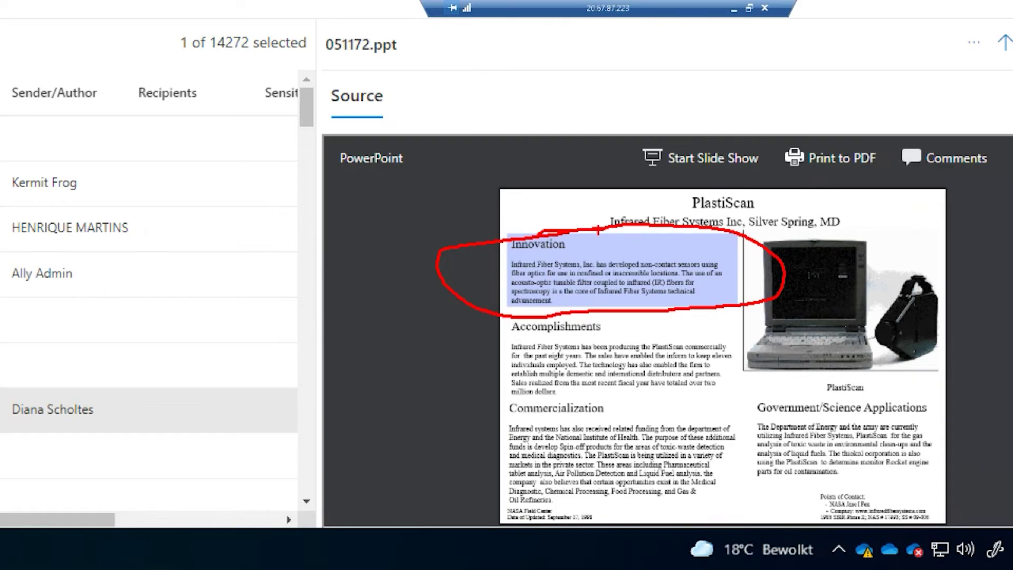
key(Escape)
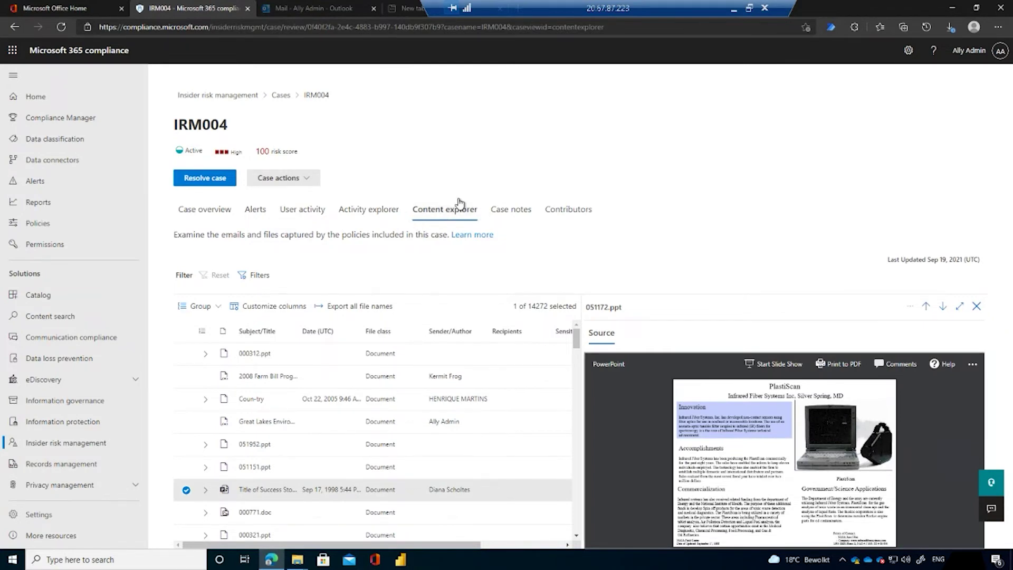
Review the case notes of IRM004, view the blank note form without saving, and check the case's contributors
click(519, 214)
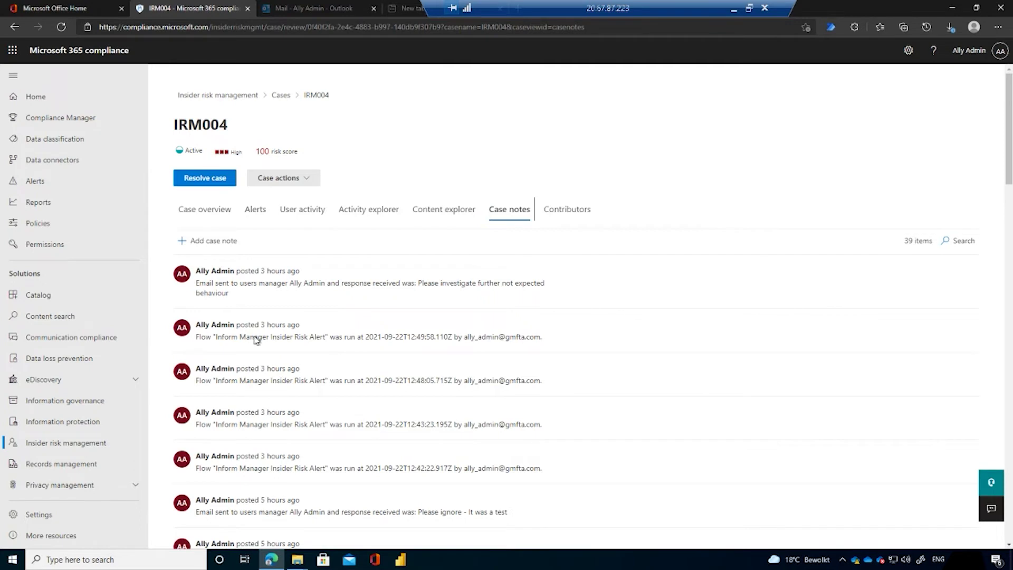
click(208, 241)
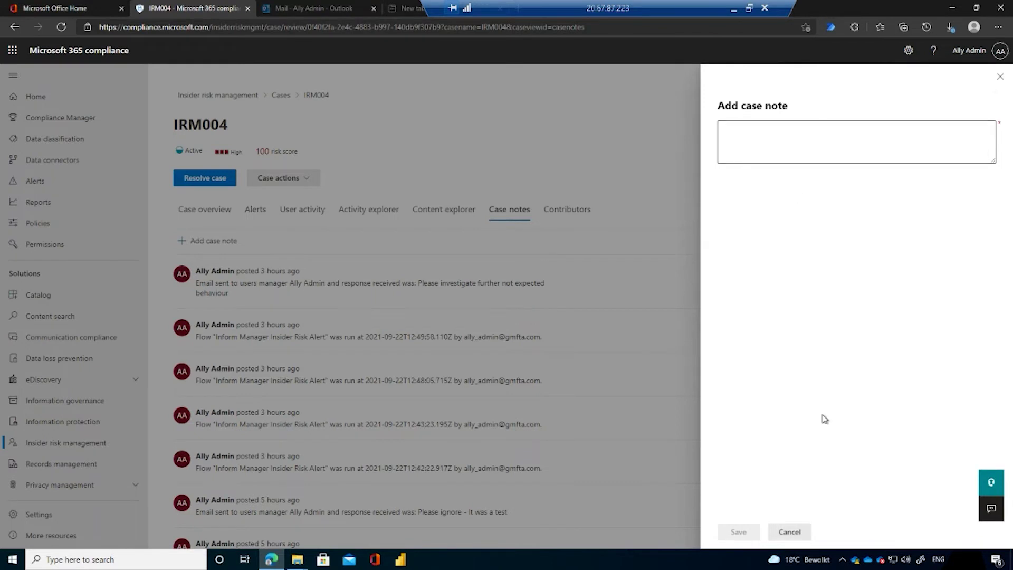
click(800, 537)
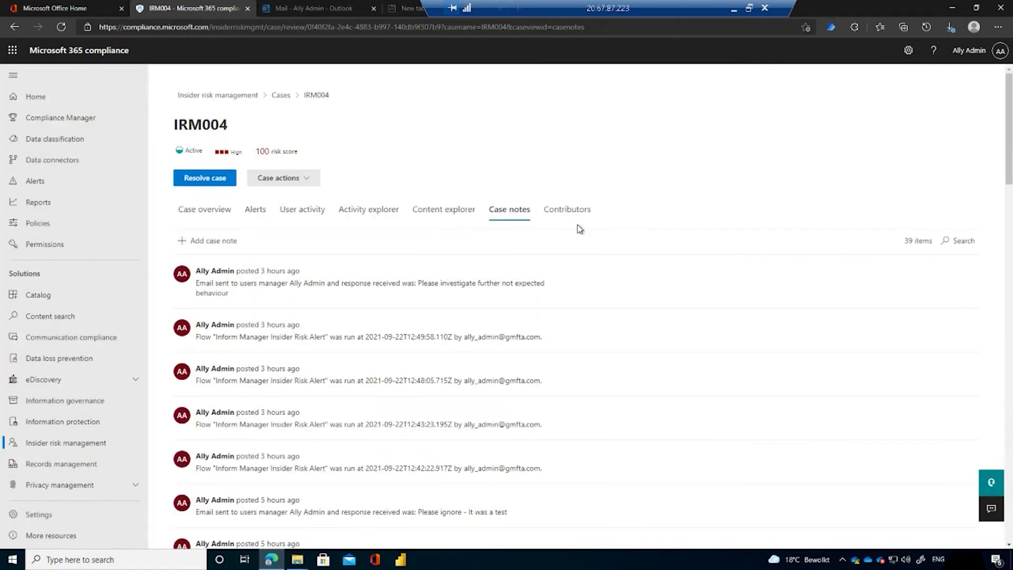
click(570, 211)
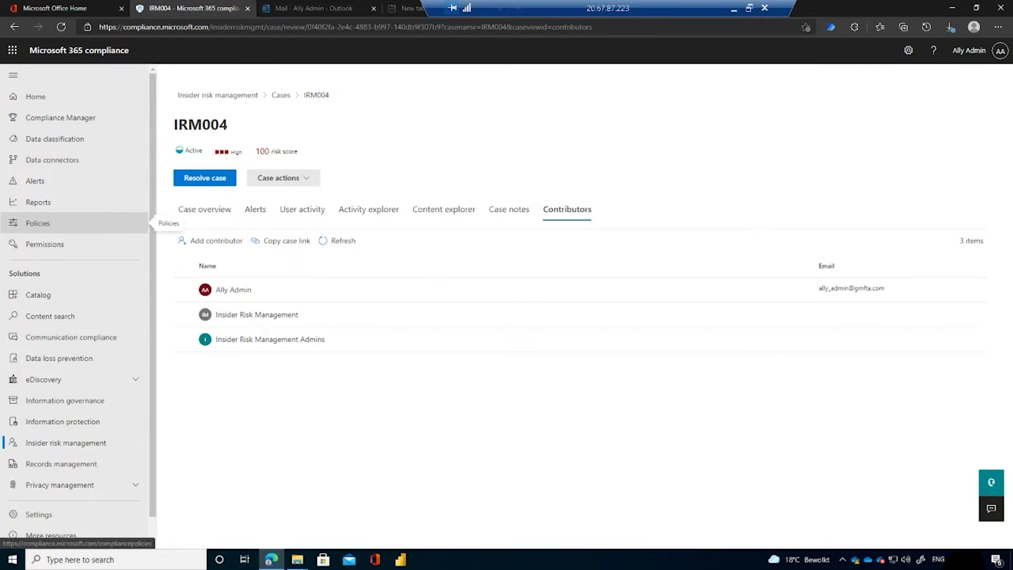
Preview the Inform User IRM Case and Non appropriate language templates for an email notice to the case user, without sending it
click(287, 184)
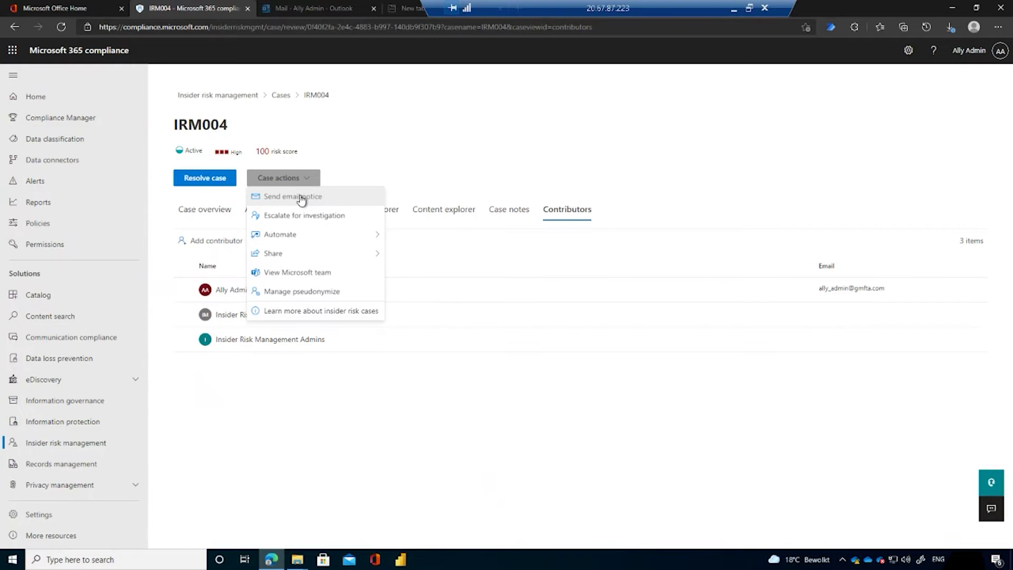
click(301, 198)
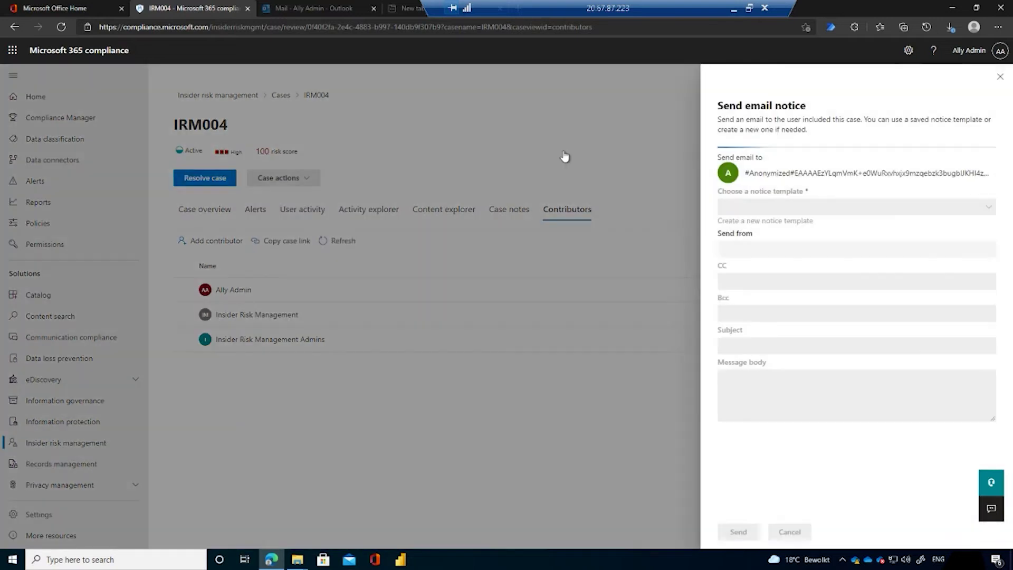
click(775, 197)
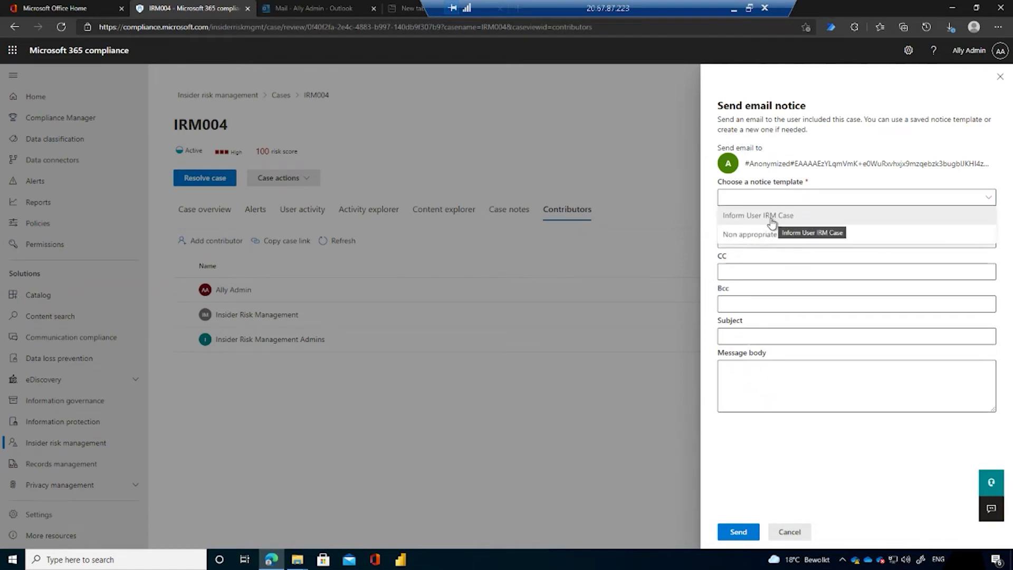
click(793, 217)
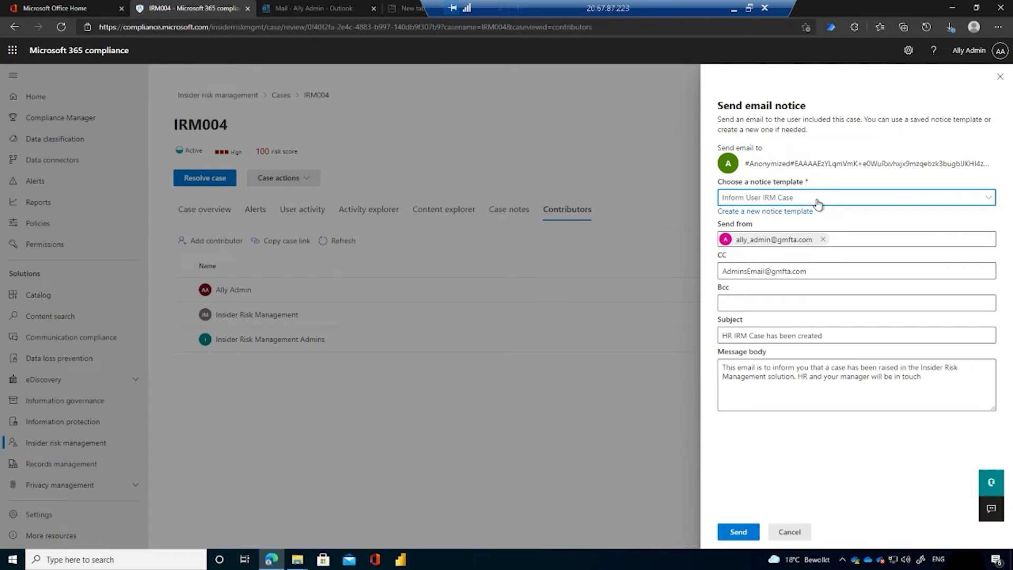
click(817, 199)
click(793, 232)
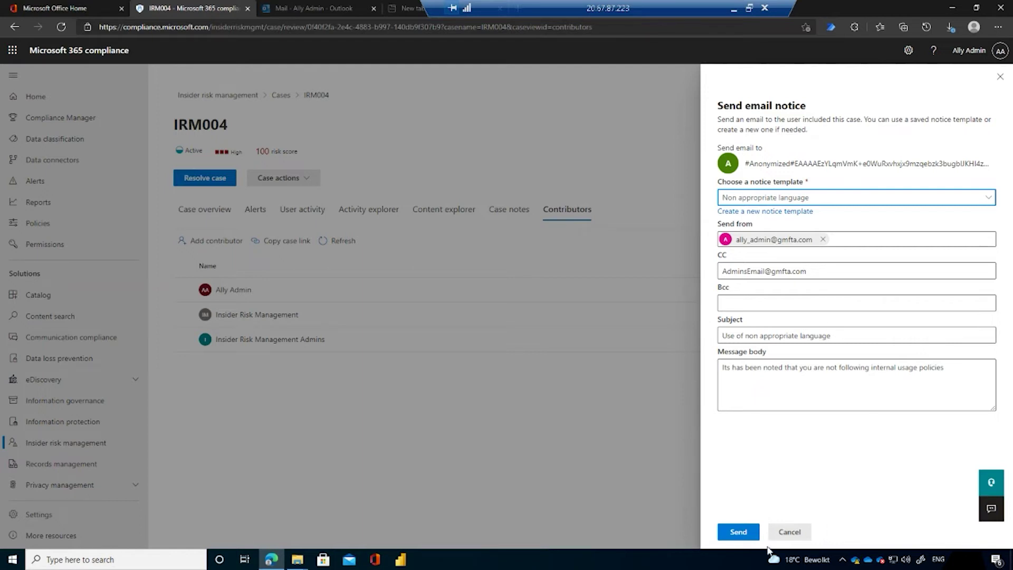
click(790, 532)
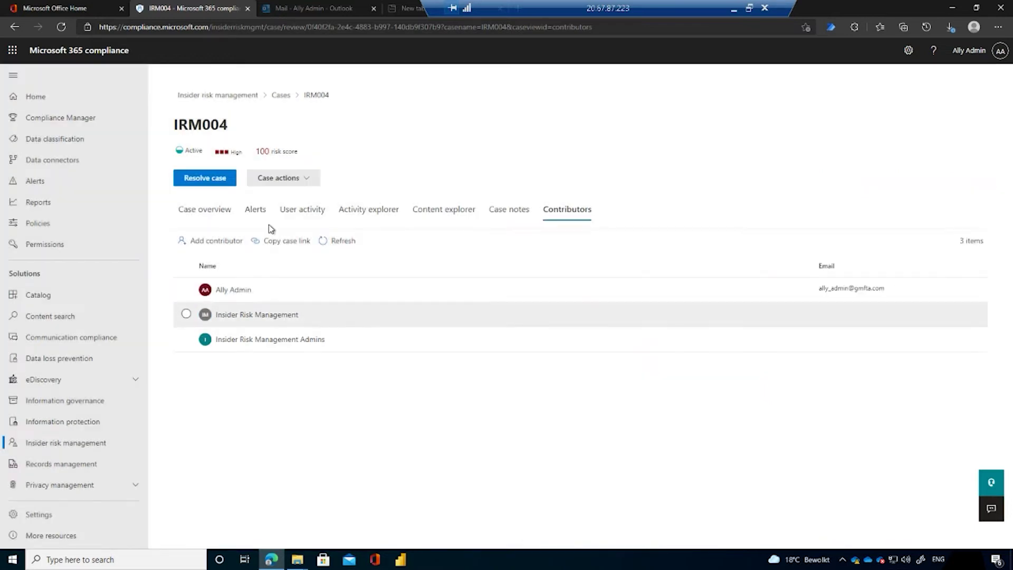
Look over the sharing and automation actions of case IRM004, and turn off pseudonymization for the case
click(296, 179)
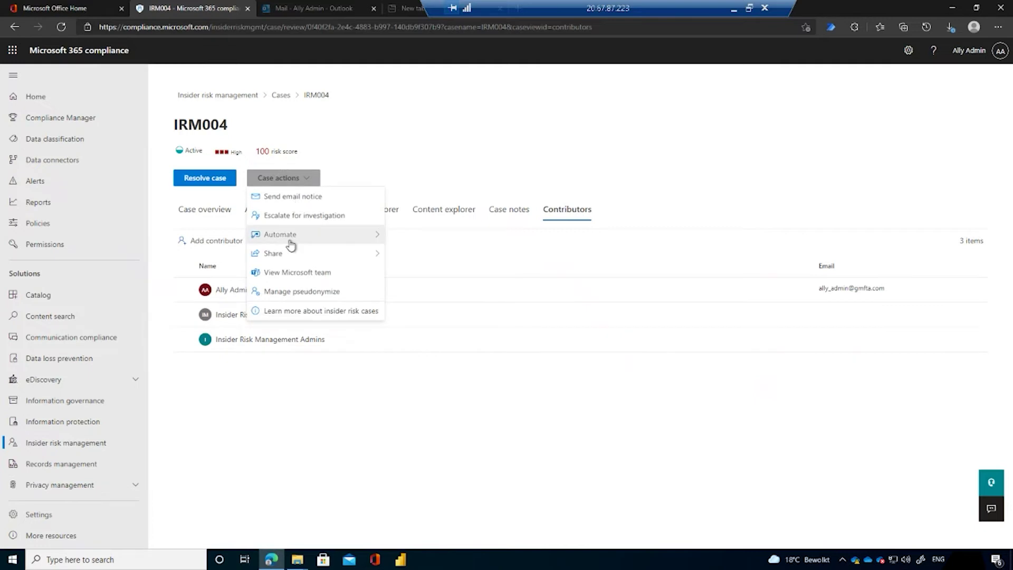
mouse_move(291, 262)
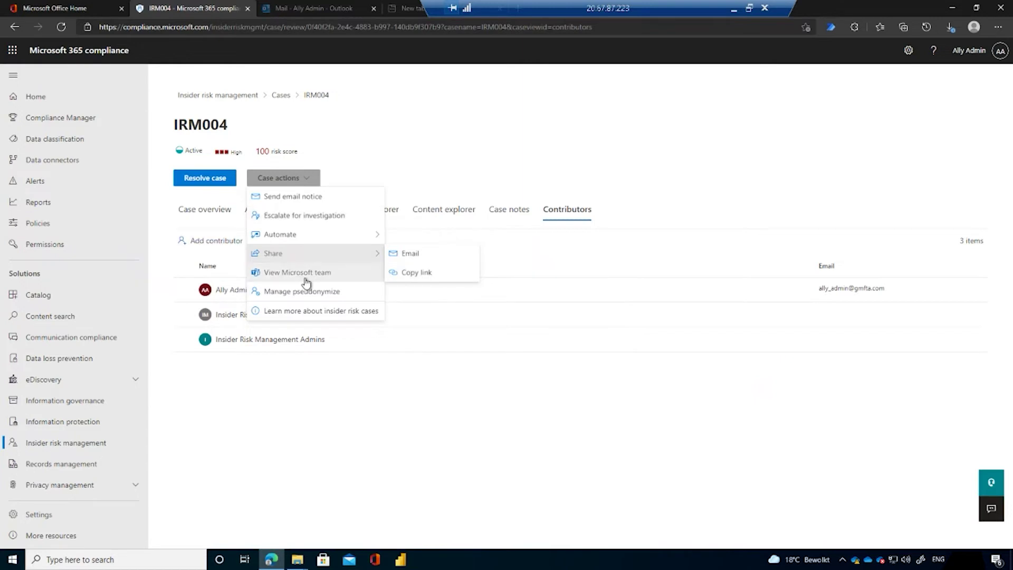
mouse_move(295, 236)
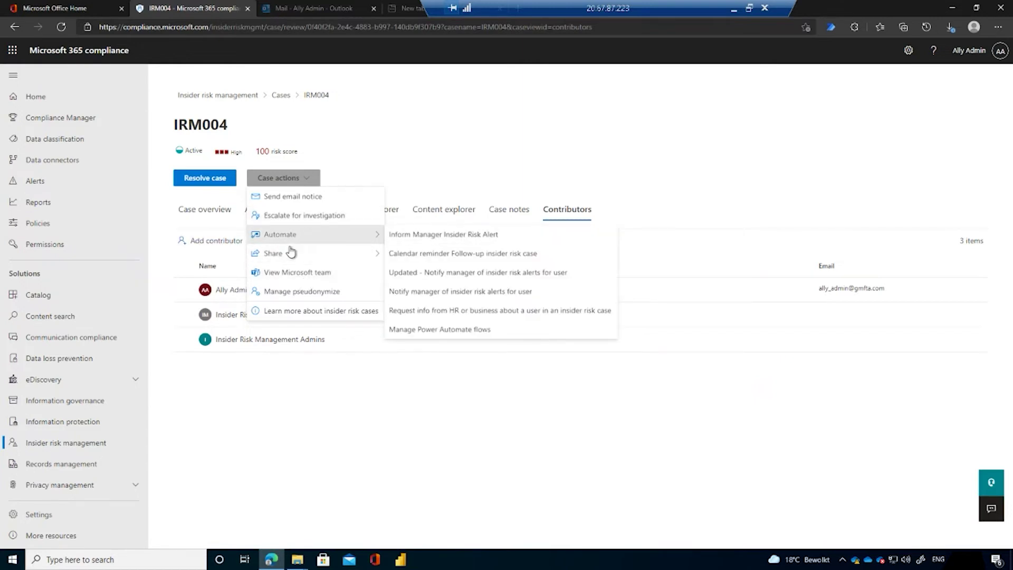
click(312, 299)
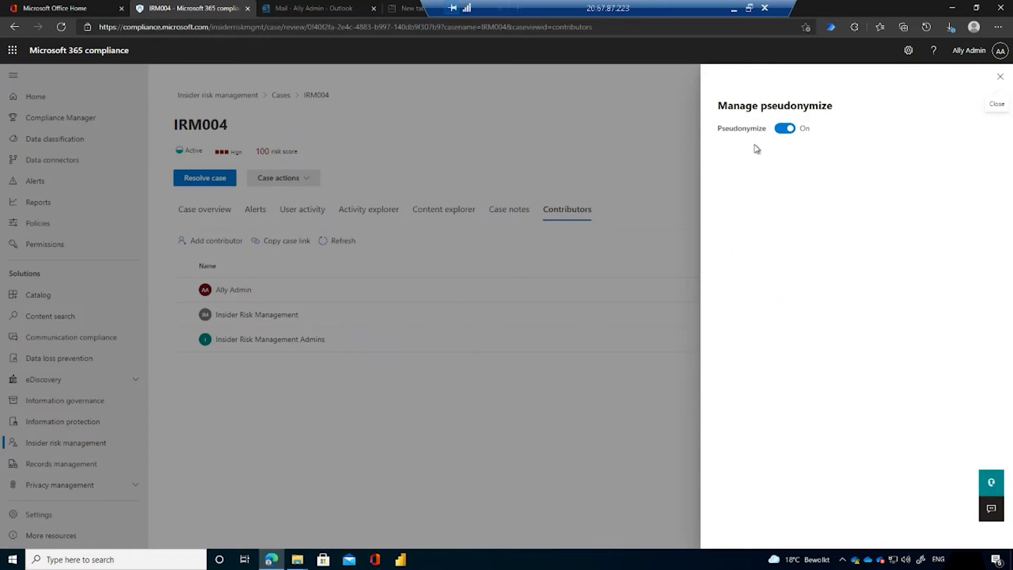
click(779, 132)
click(1000, 77)
Reload case IRM004 from the cases list and check the user and manager details in its case overview
click(214, 216)
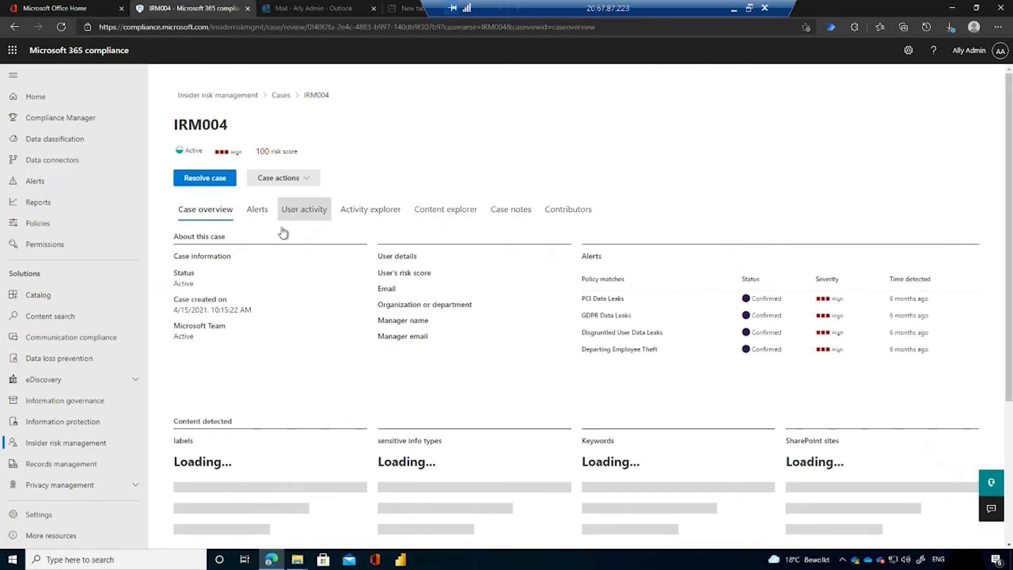
click(259, 211)
click(213, 209)
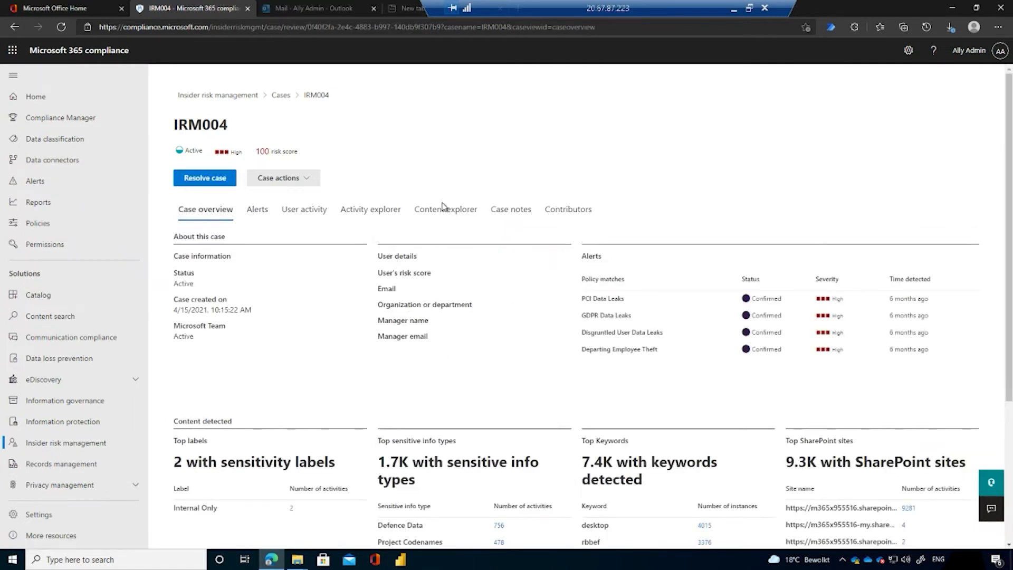
click(279, 97)
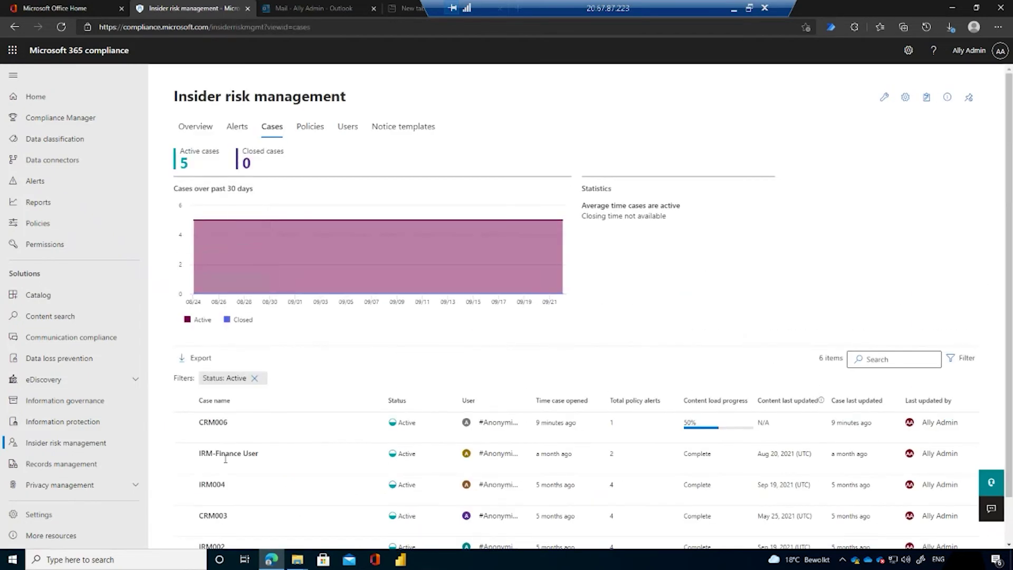
click(226, 484)
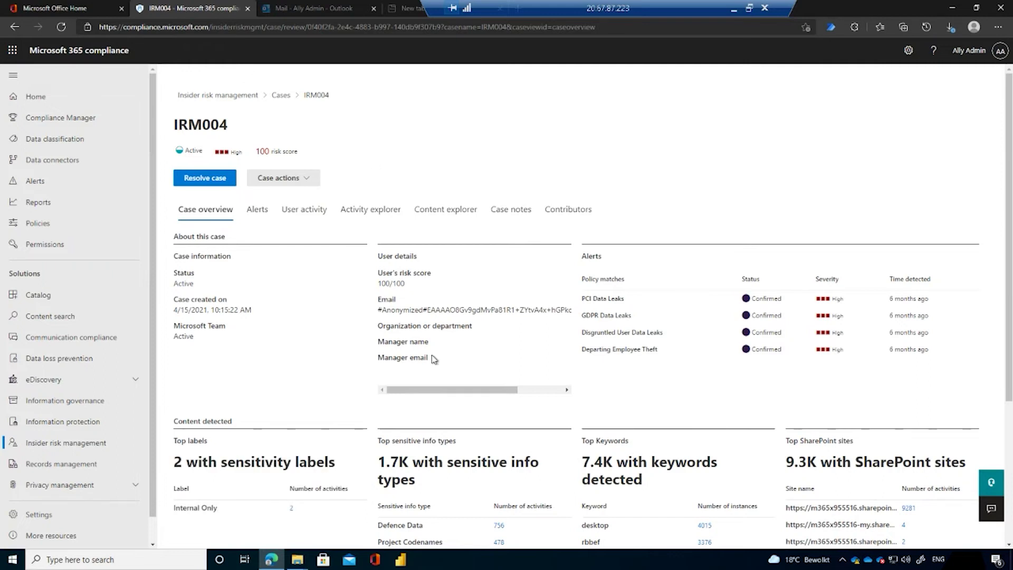
click(257, 211)
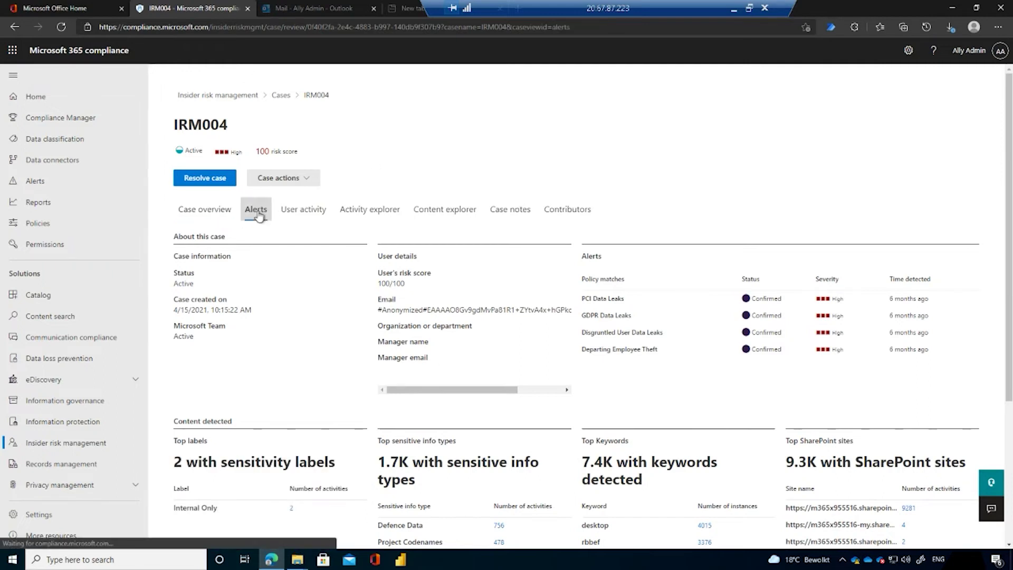
click(211, 211)
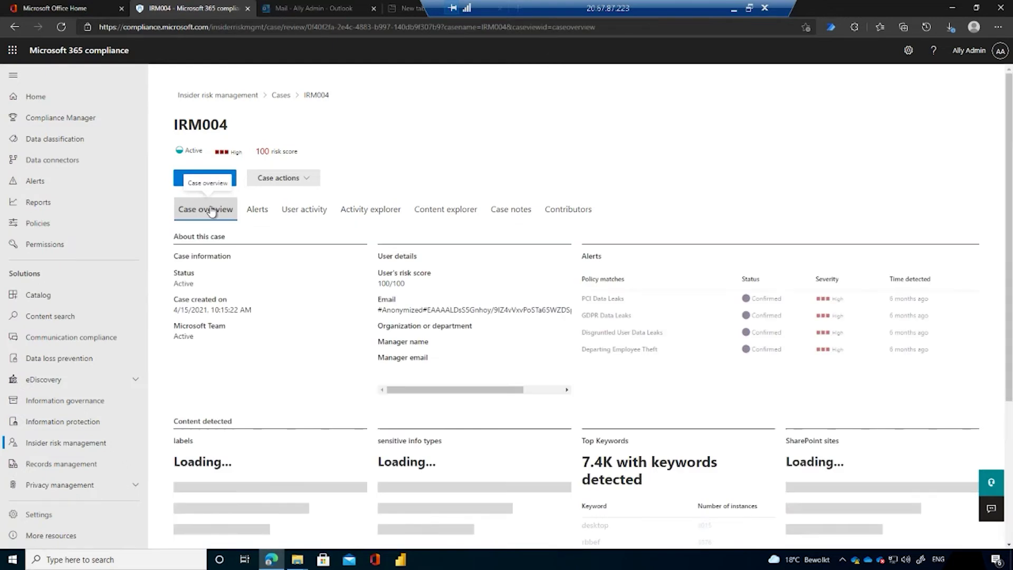
click(288, 98)
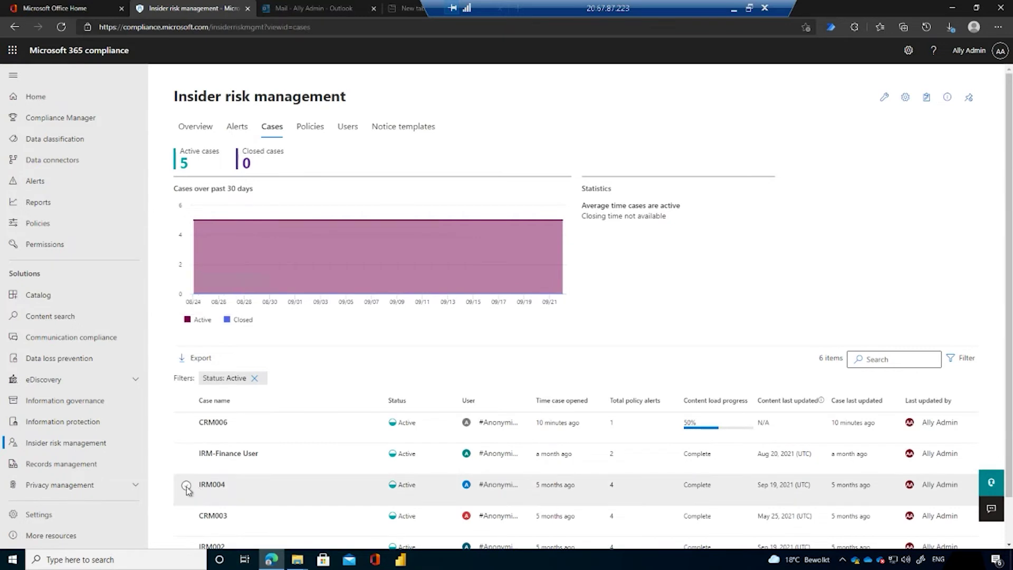
click(186, 485)
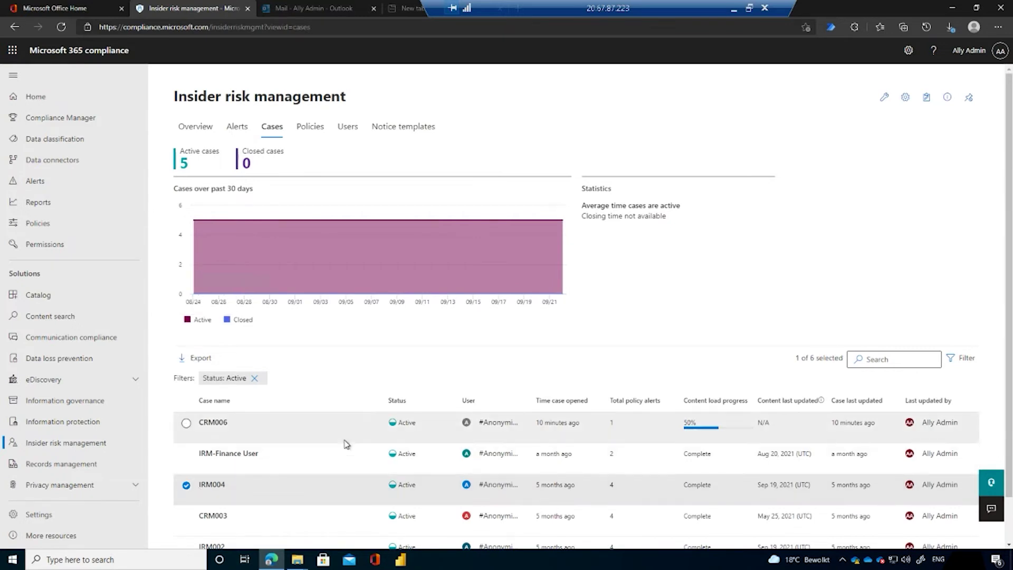
click(257, 492)
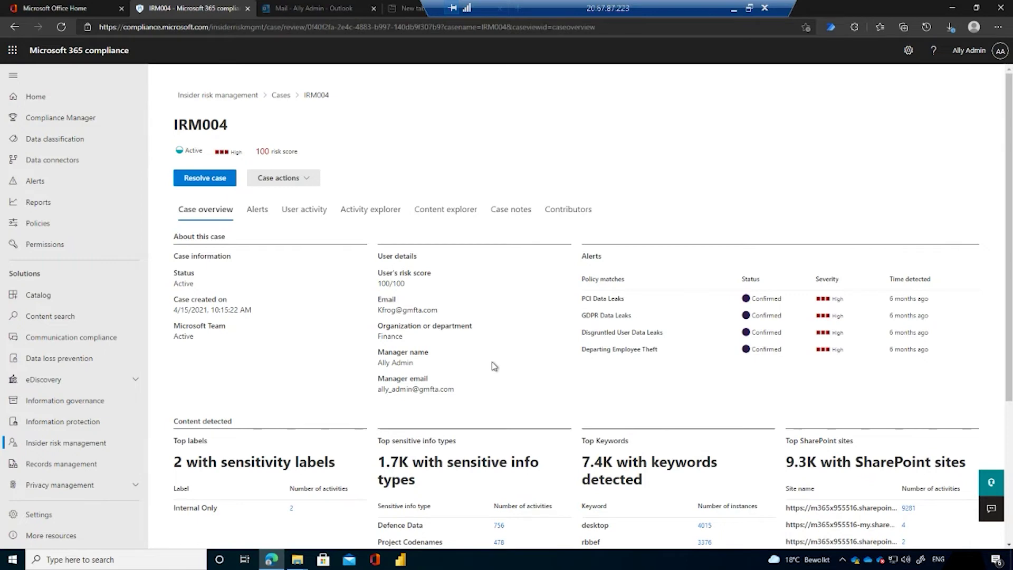
Run the Inform Manager Insider Risk Alert automation flow for case IRM004
click(298, 183)
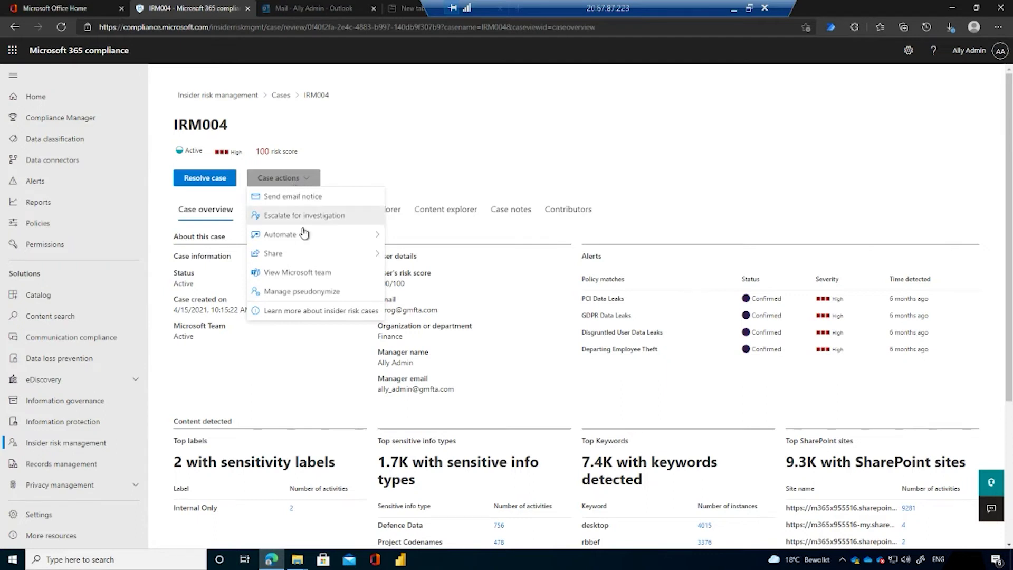
mouse_move(301, 241)
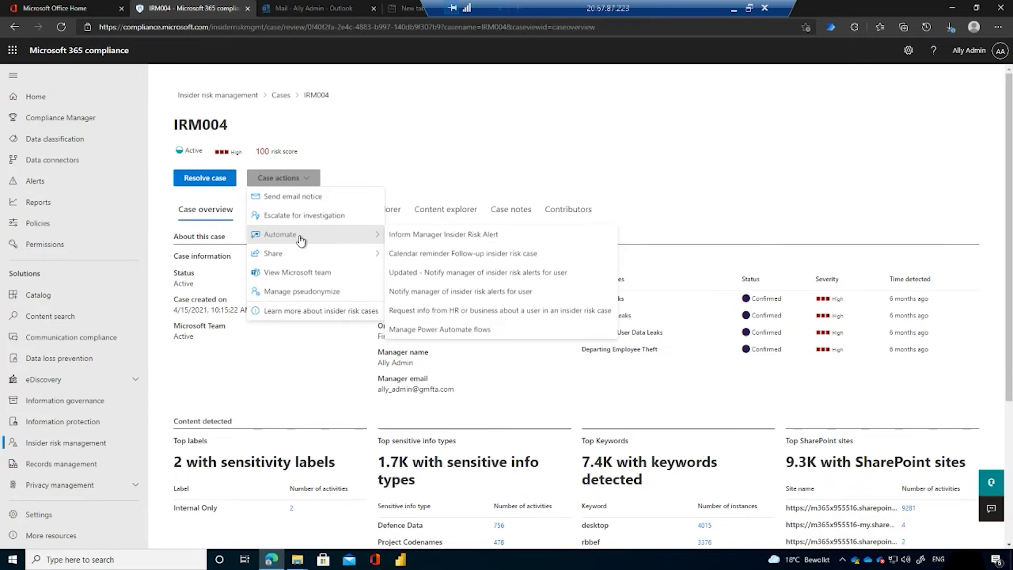
click(455, 235)
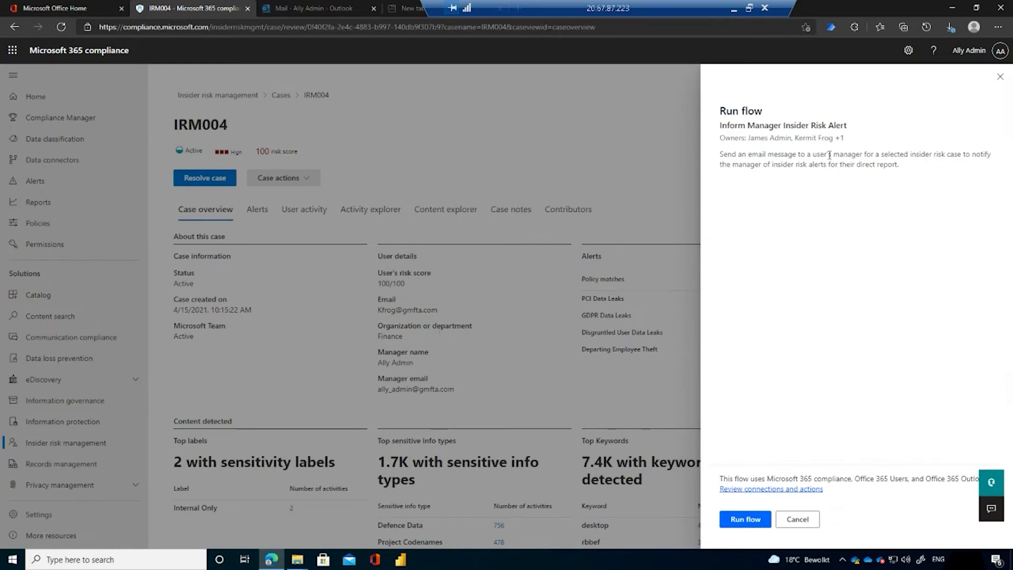
click(751, 522)
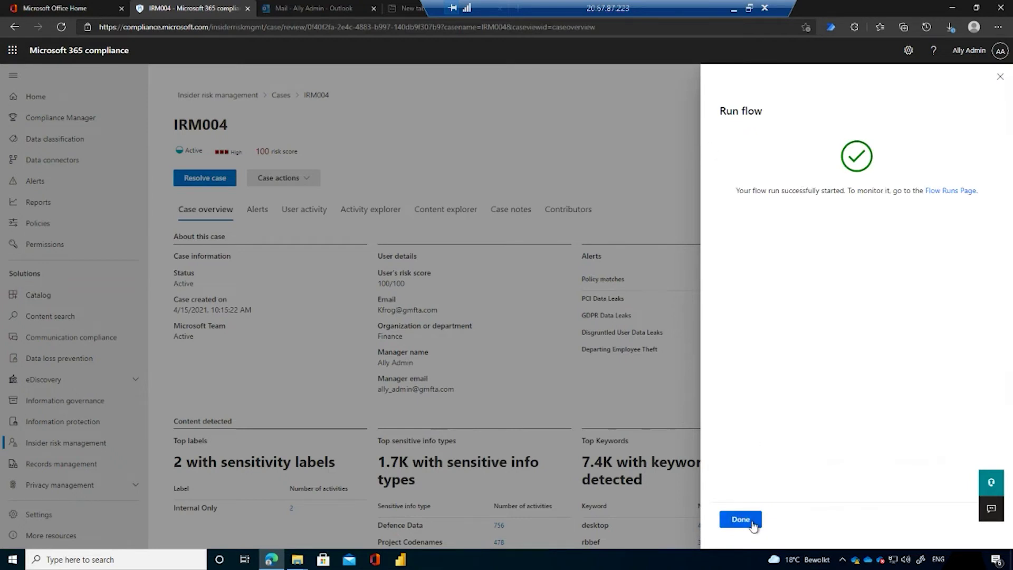
Close the flow run pane and check the latest entry in the case notes of IRM004
key(Escape)
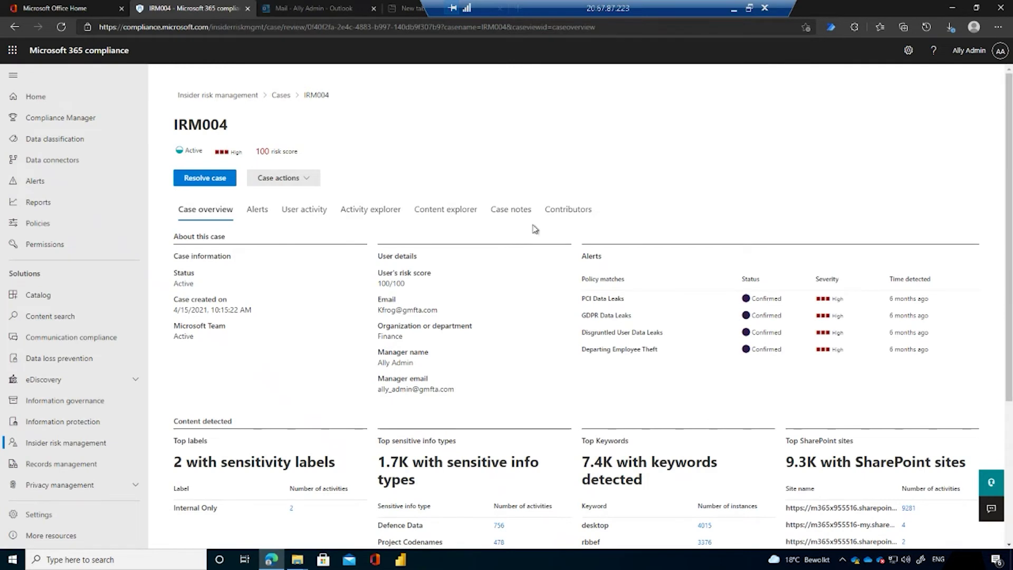
click(515, 212)
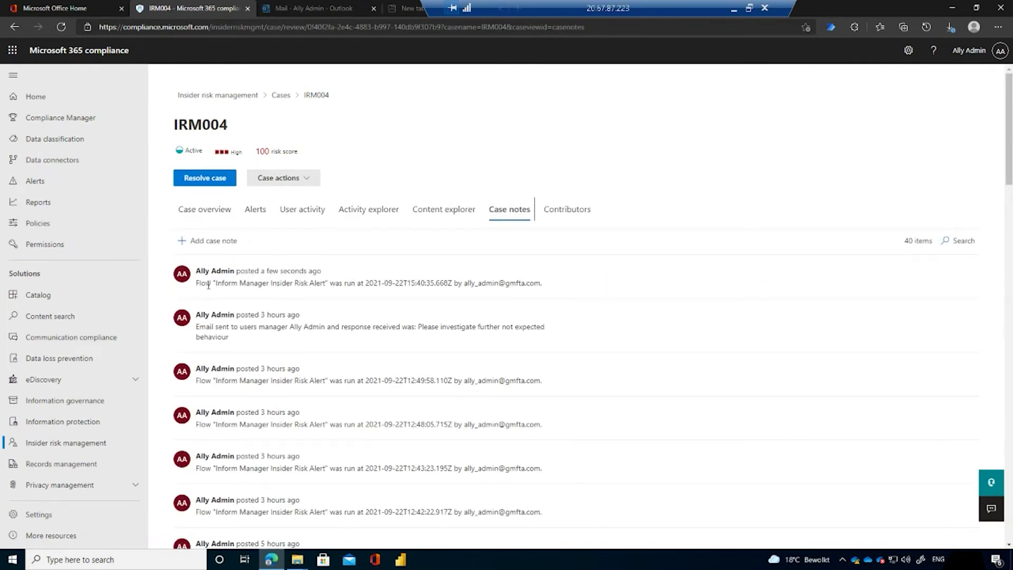
drag(212, 282, 351, 280)
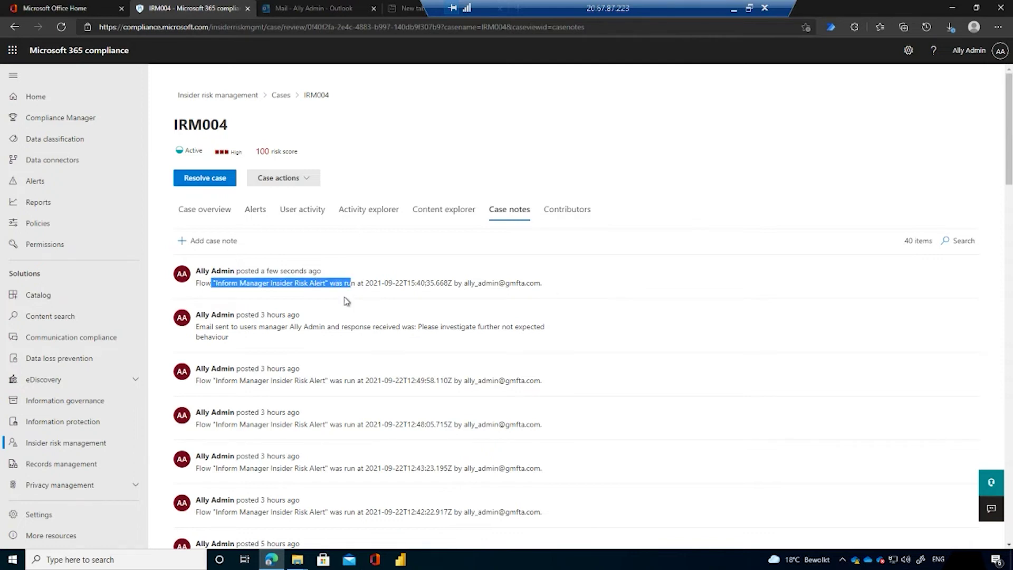
Switch to Outlook and answer the newest urgent manager action email with 'Please investigate further not expected behaviour'
click(328, 9)
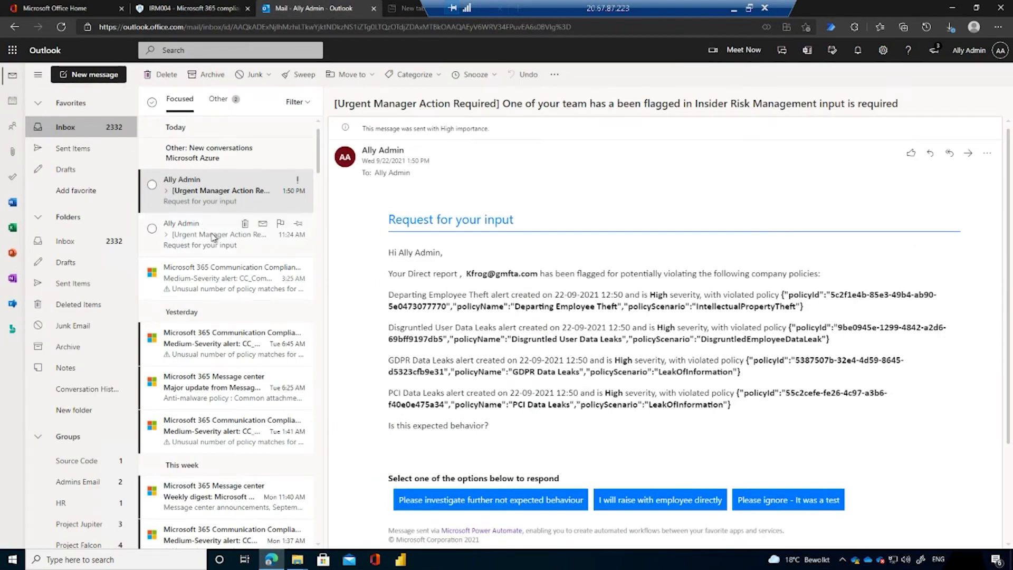
click(196, 193)
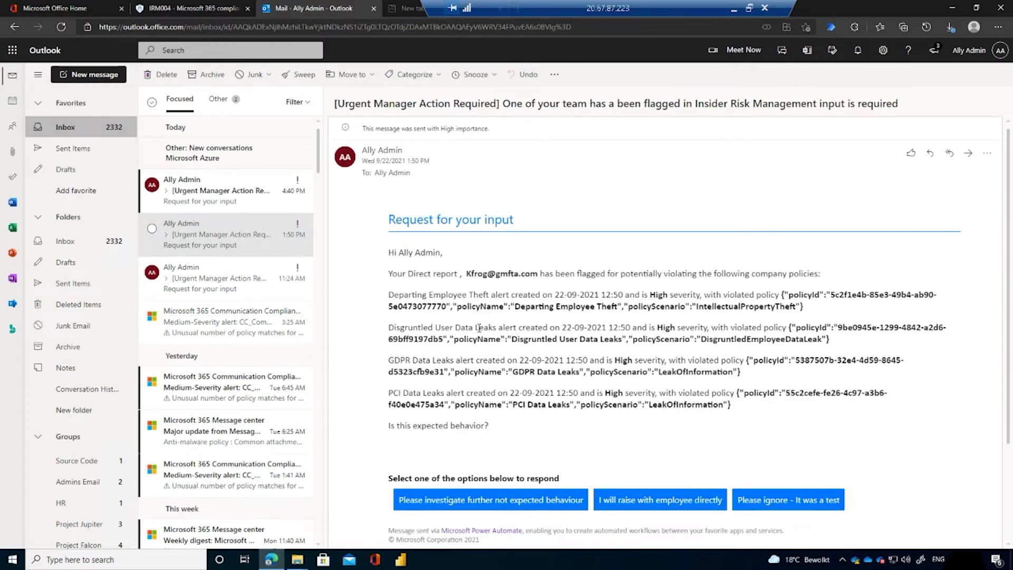
click(210, 192)
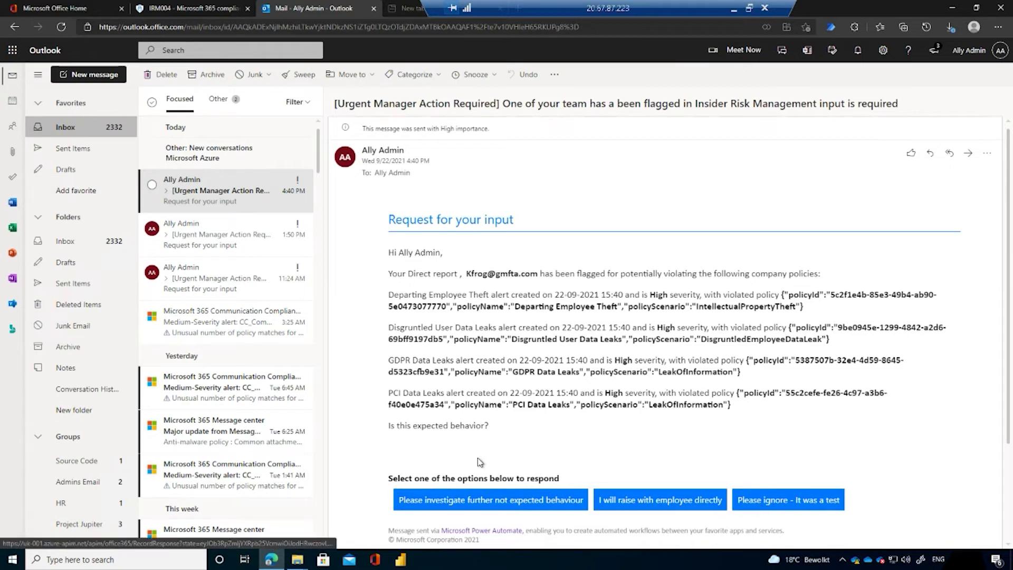
click(490, 504)
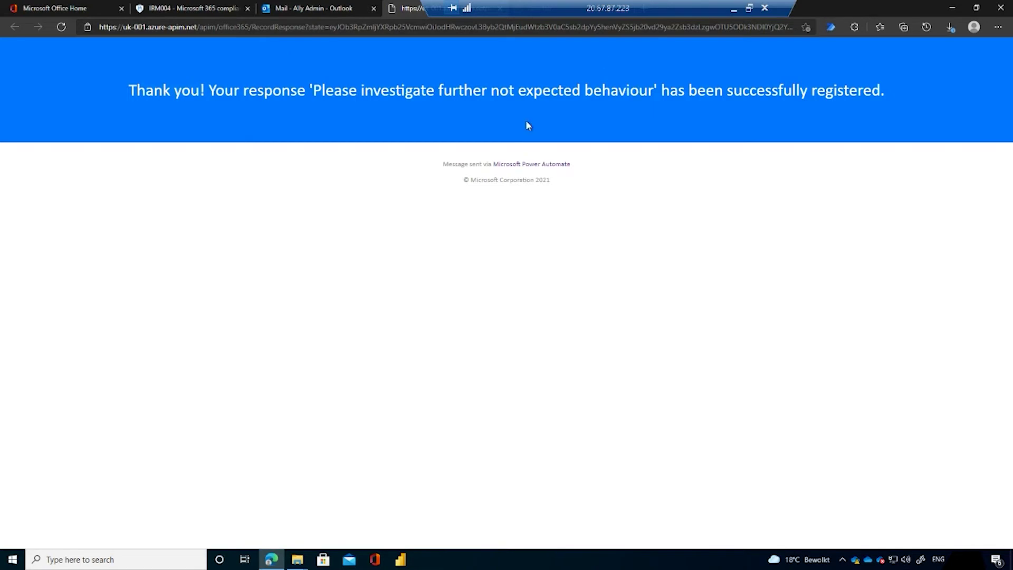
Return to case IRM004 in Microsoft 365 compliance, reload its case notes to check for the manager's response, and leave the case
click(232, 8)
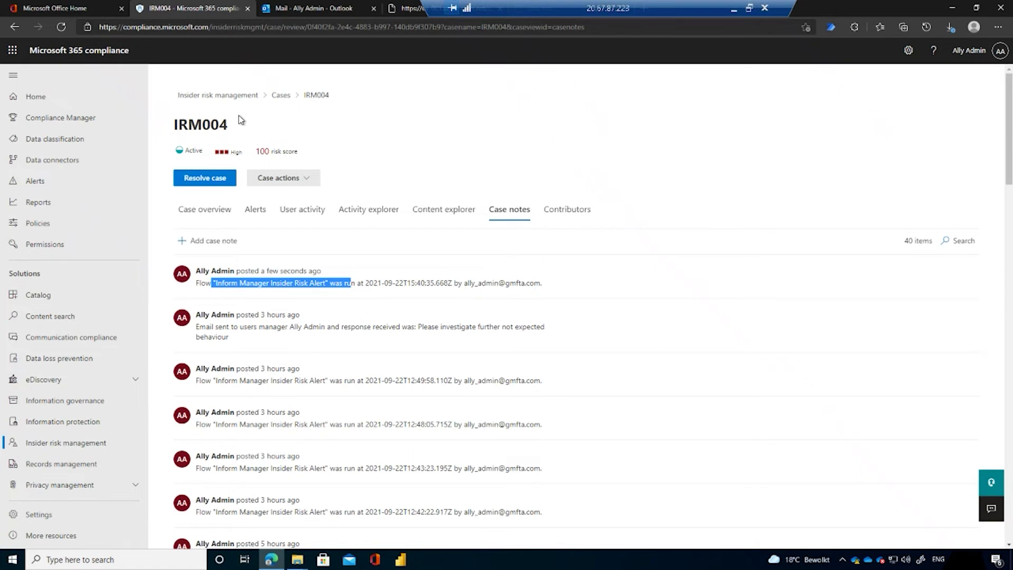
click(223, 211)
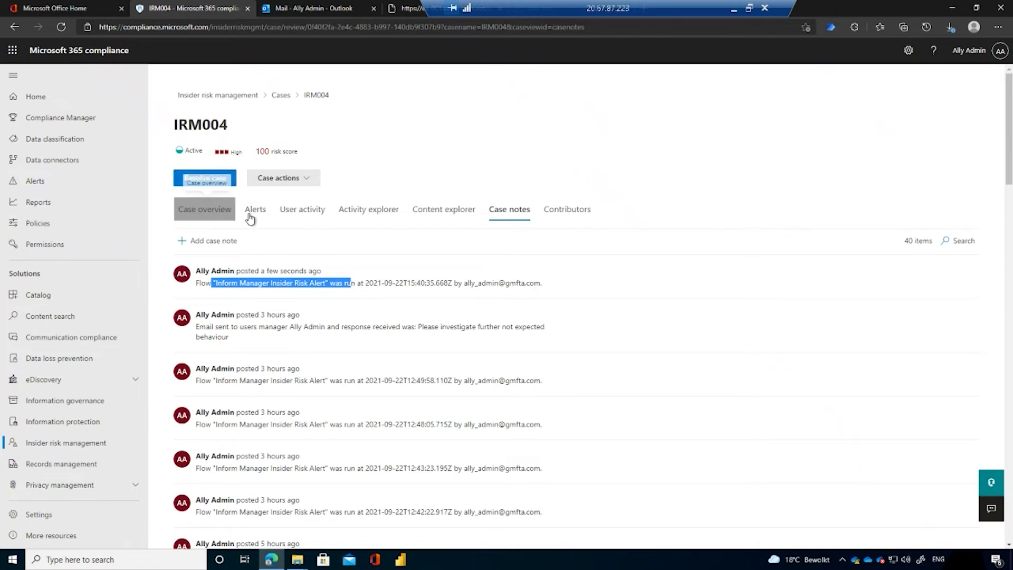
click(509, 211)
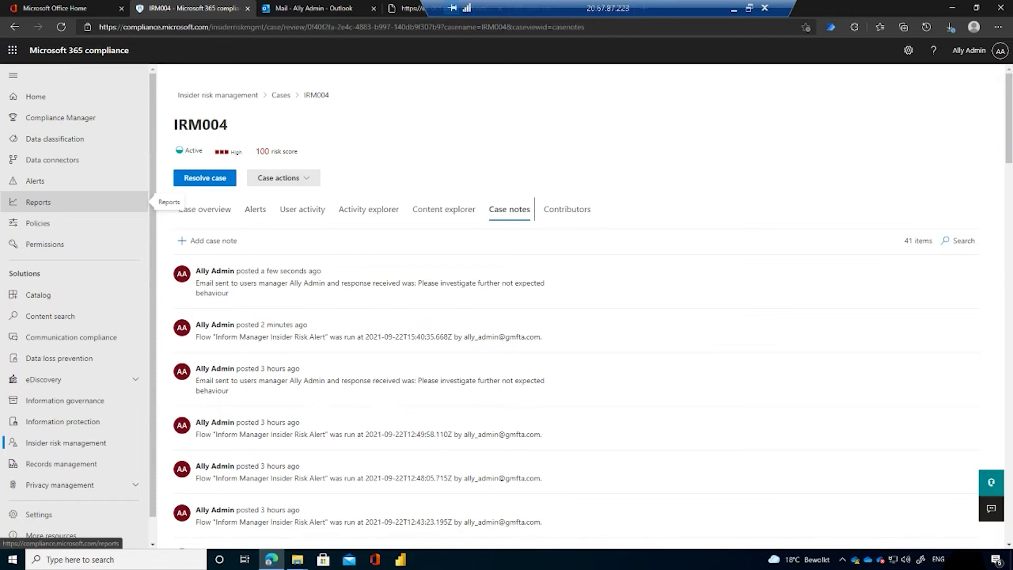
click(230, 100)
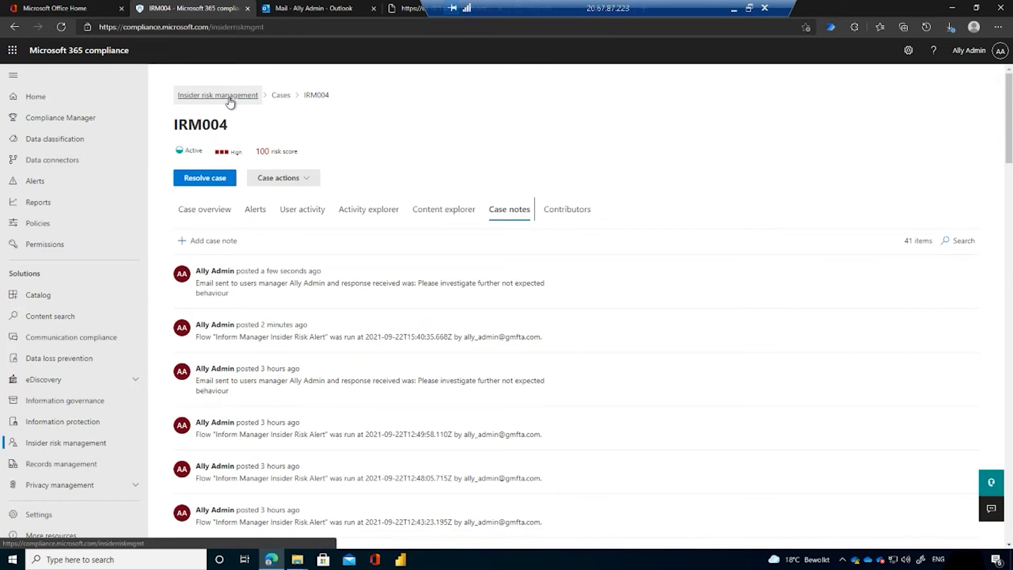
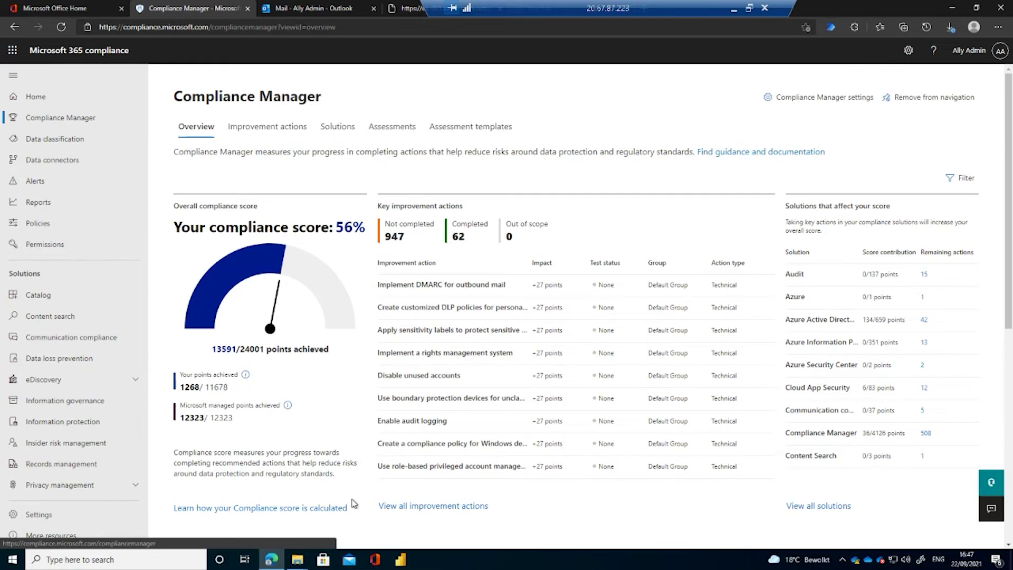
View all solutions that contribute to the compliance score, and the list of existing assessments in Compliance Manager
click(837, 506)
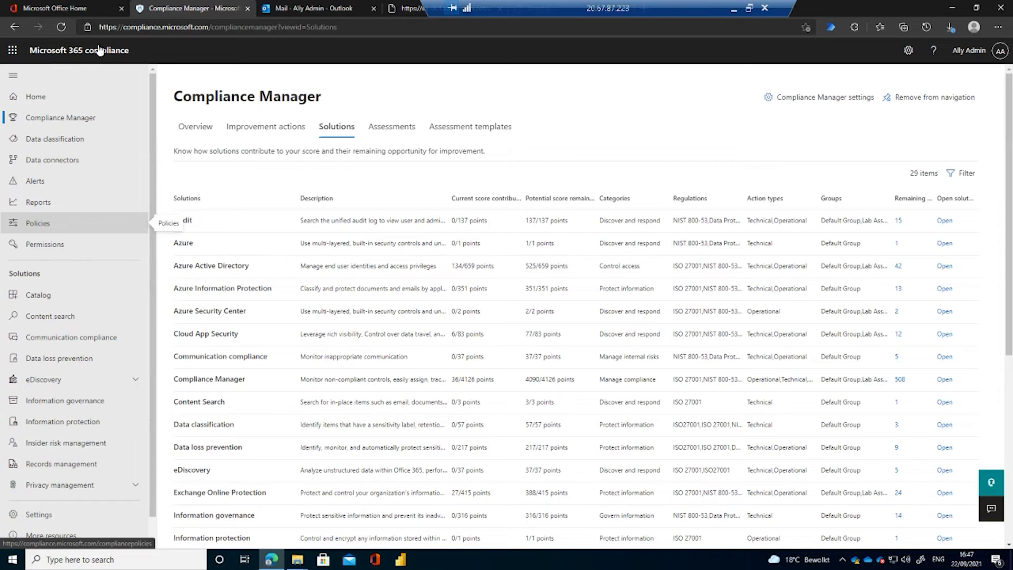
click(395, 132)
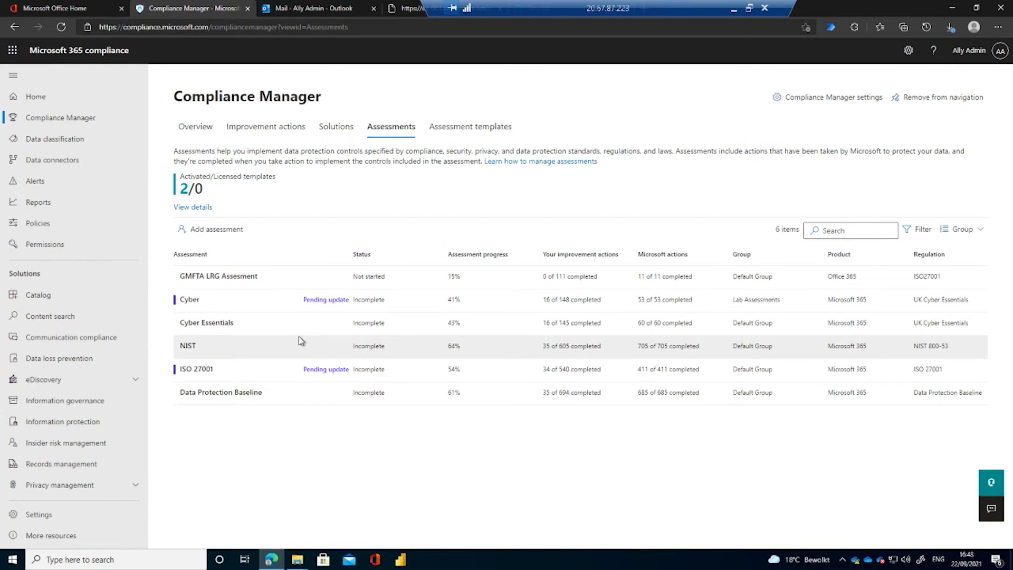
Start a new assessment, search the templates for Australia, and base the assessment on the Australia Privacy Act template
click(225, 234)
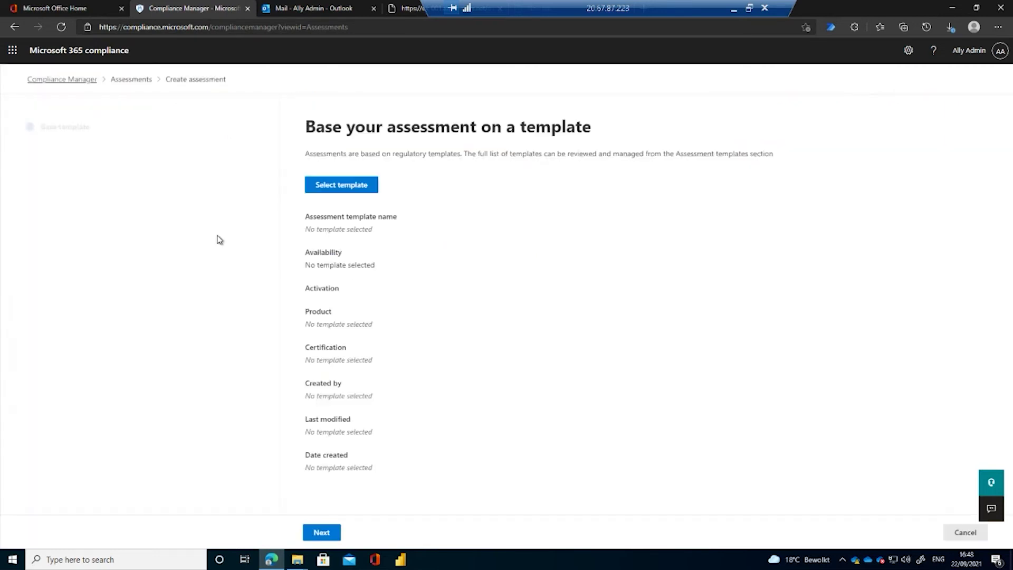
click(352, 189)
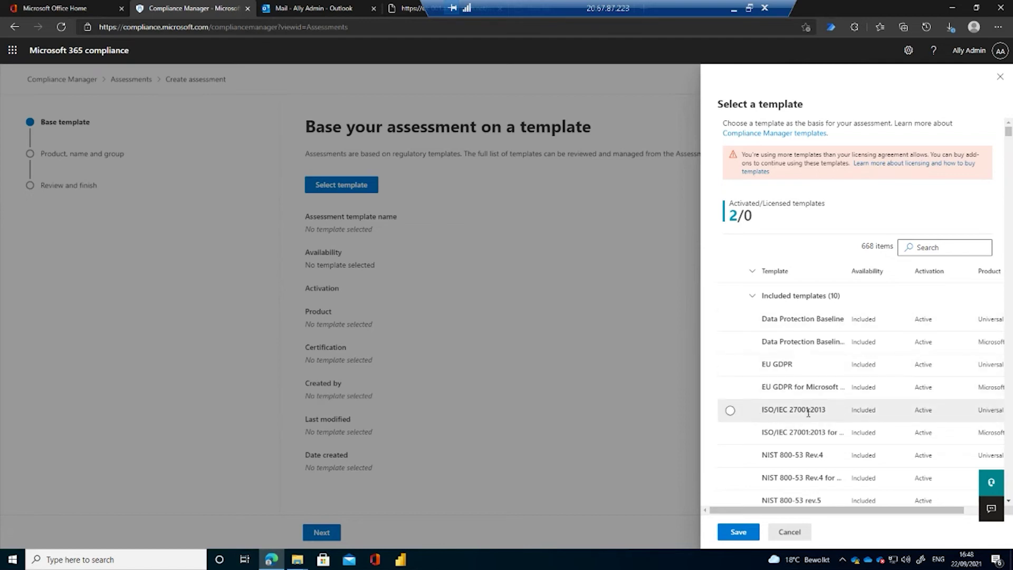
scroll(807, 413, down, 2)
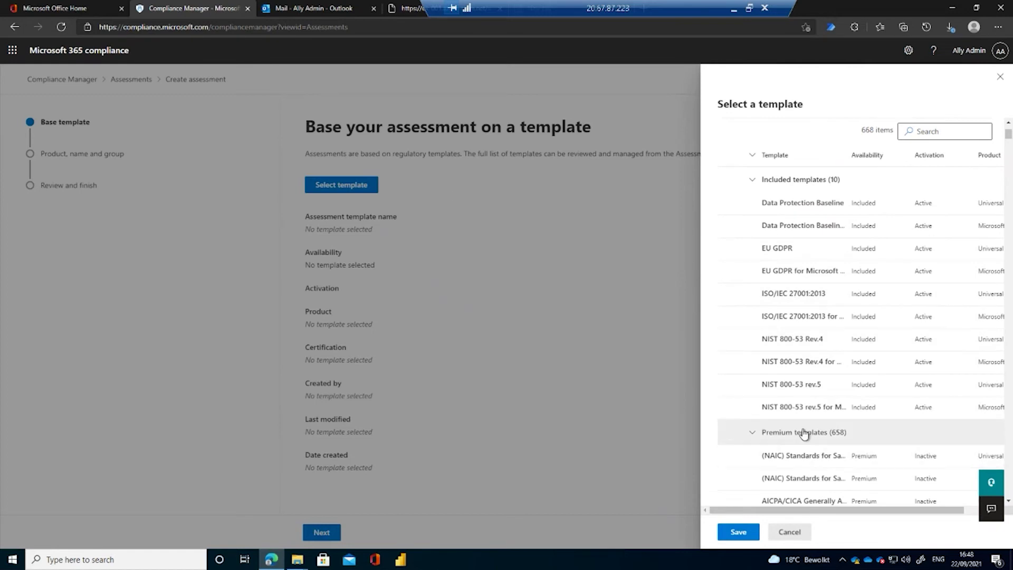
scroll(804, 430, down, 5)
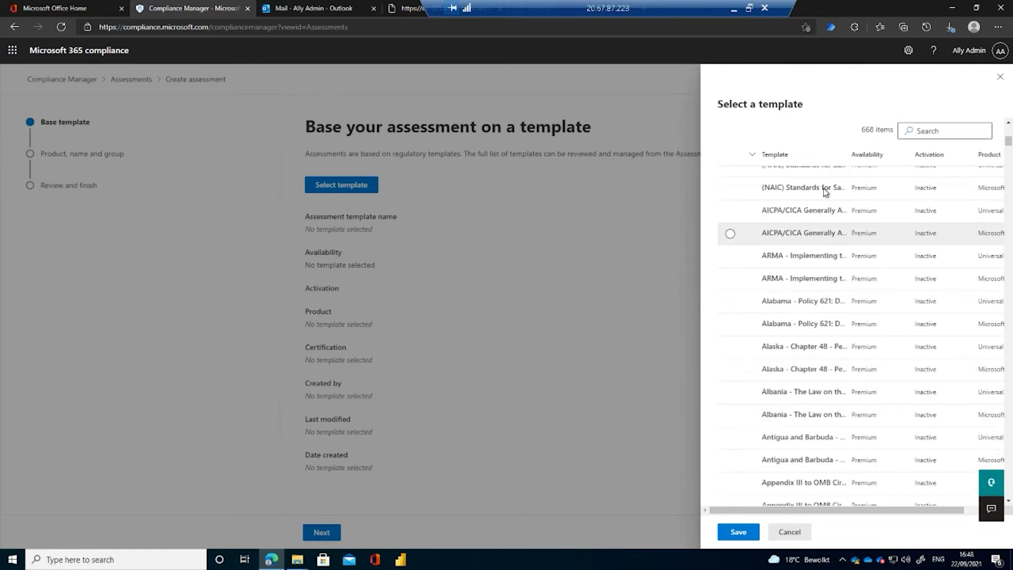
scroll(831, 379, up, 3)
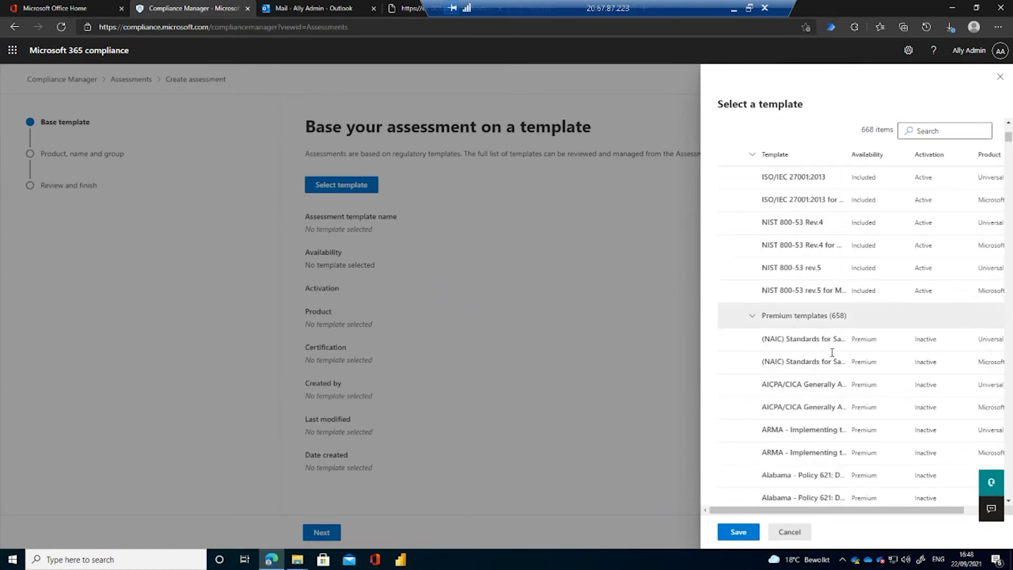
scroll(825, 391, down, 9)
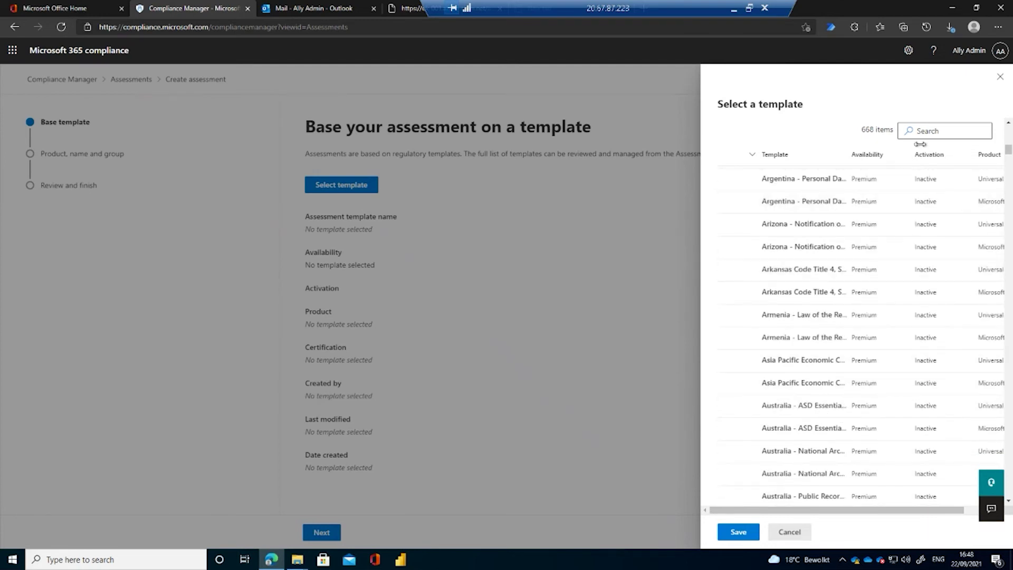
click(931, 126)
text(Australia)
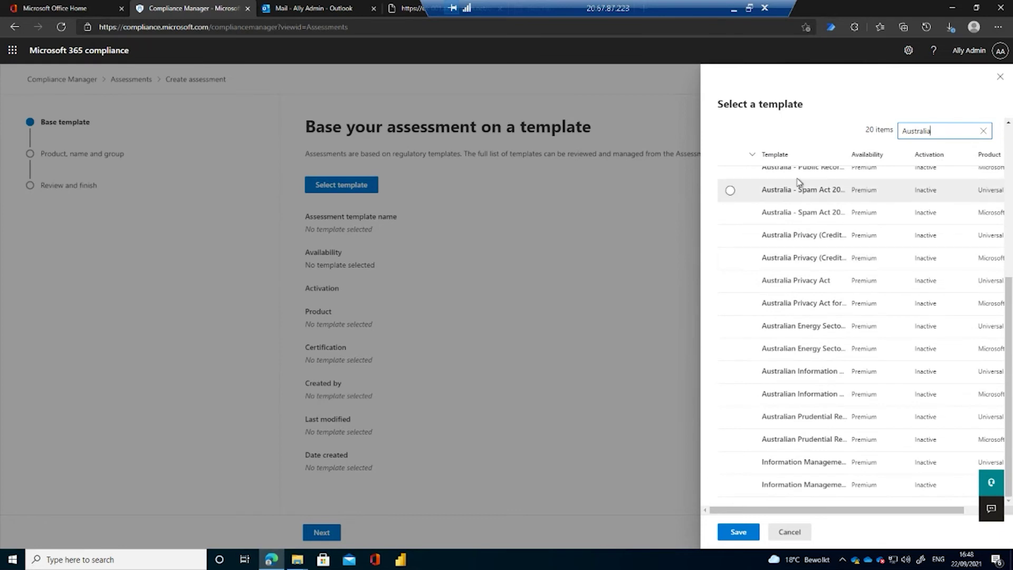
scroll(802, 369, up, 3)
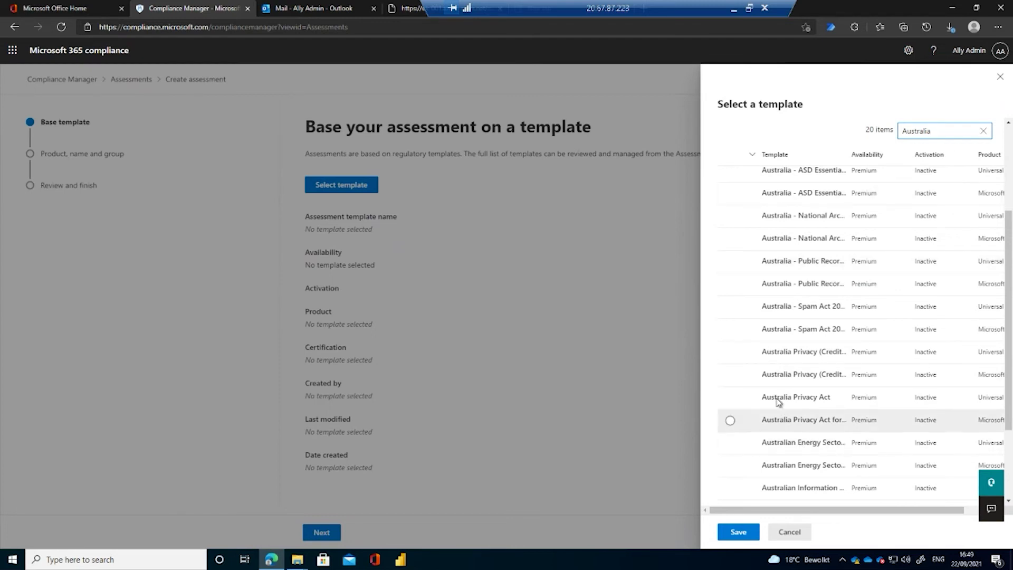
click(730, 398)
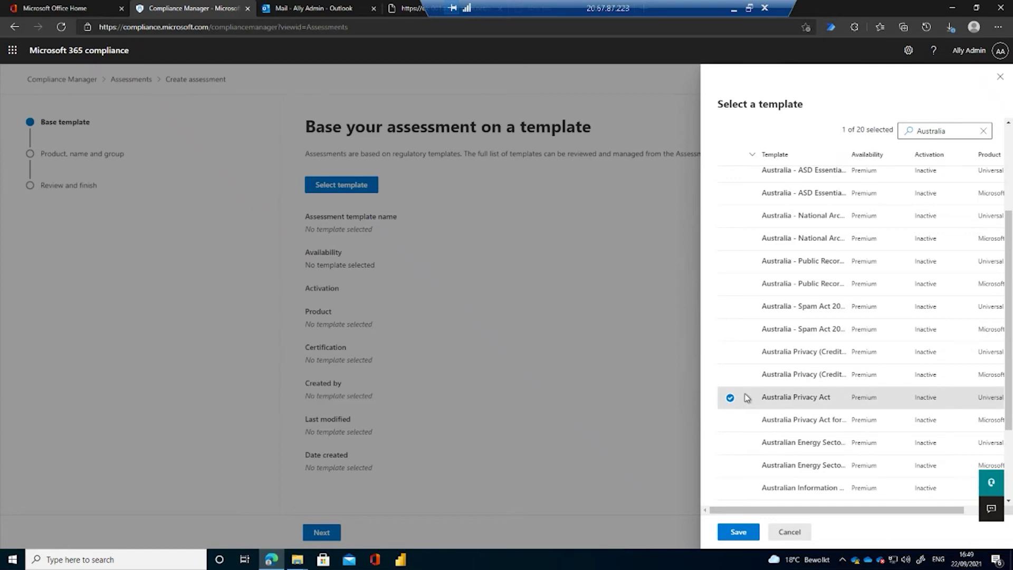
click(741, 533)
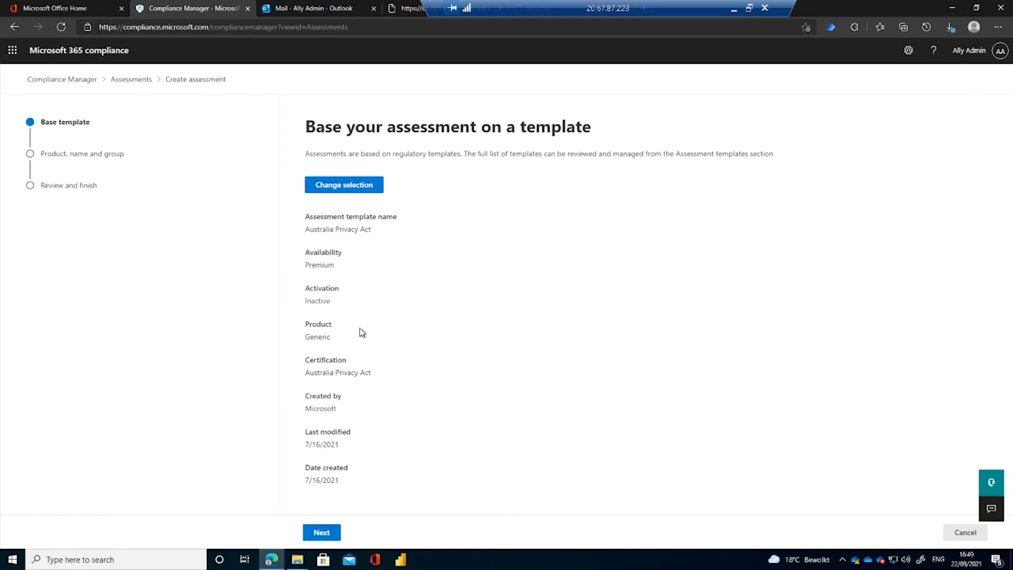
click(326, 533)
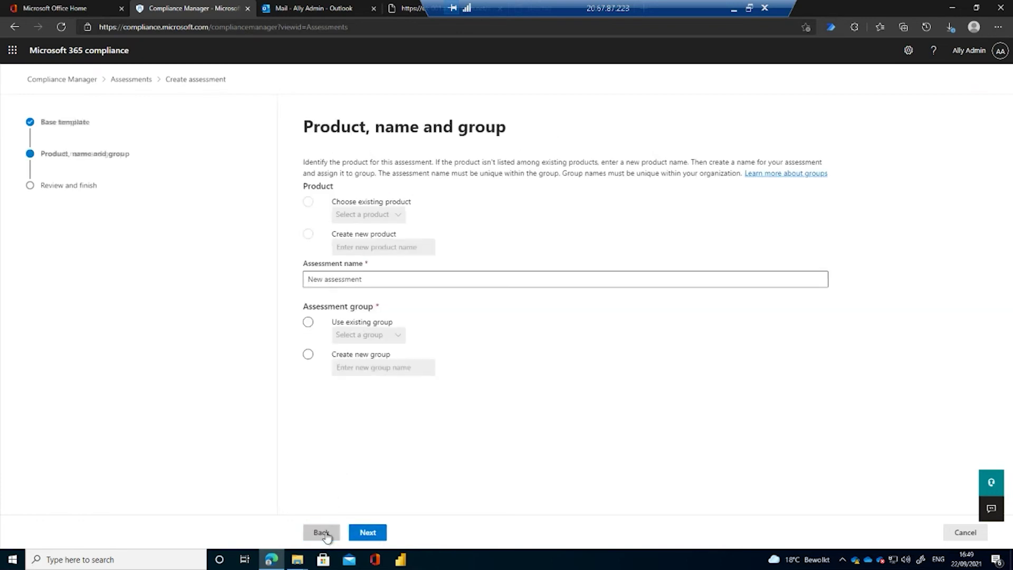
Choose to use an existing product, name the assessment 'Australia Privacyb Act', and assign it to the existing Default Group
click(309, 202)
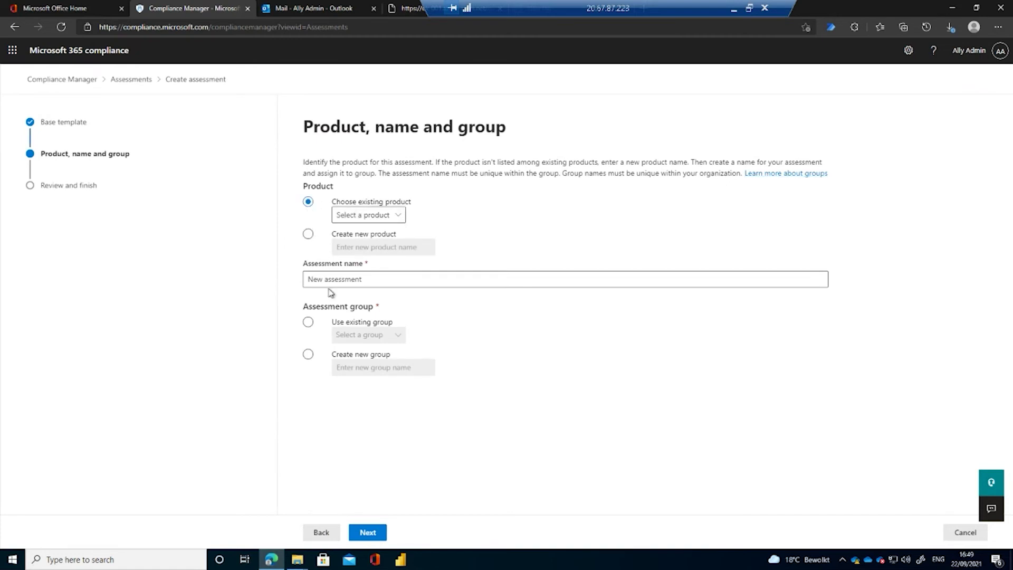
click(357, 279)
key(ctrl+a)
text(A)
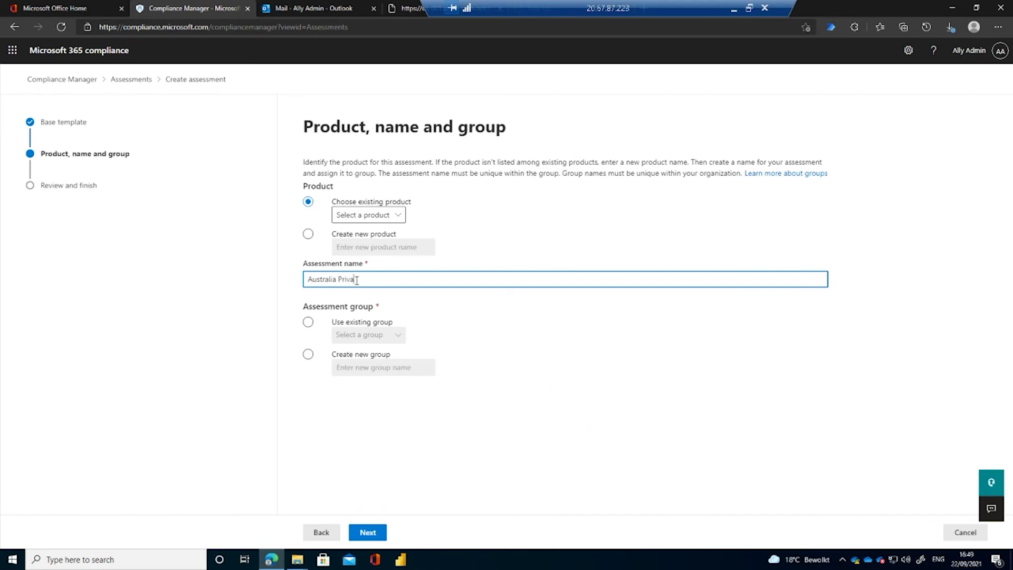
text(ustralia Privacy Act)
click(308, 322)
click(372, 337)
click(370, 354)
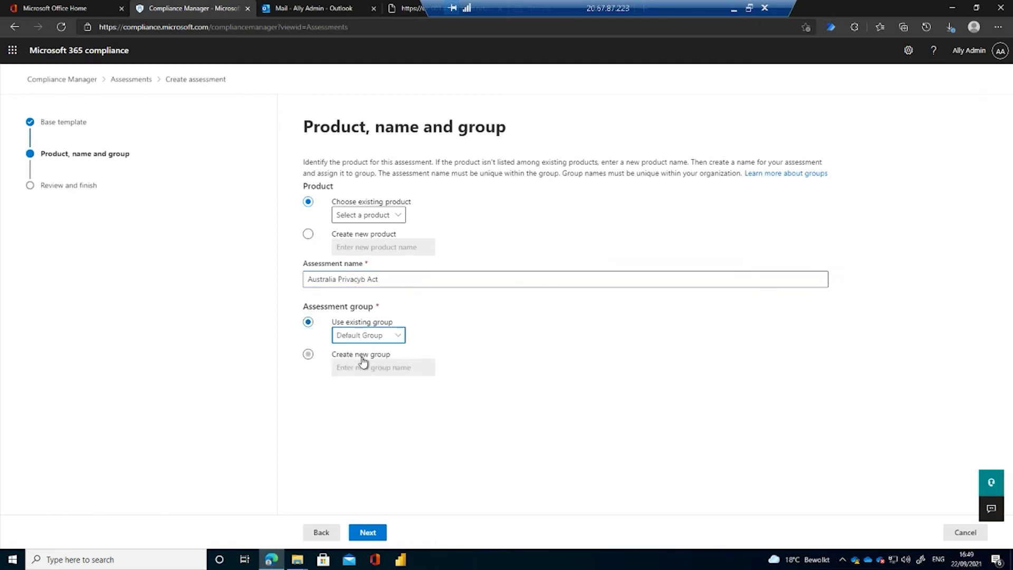
click(367, 532)
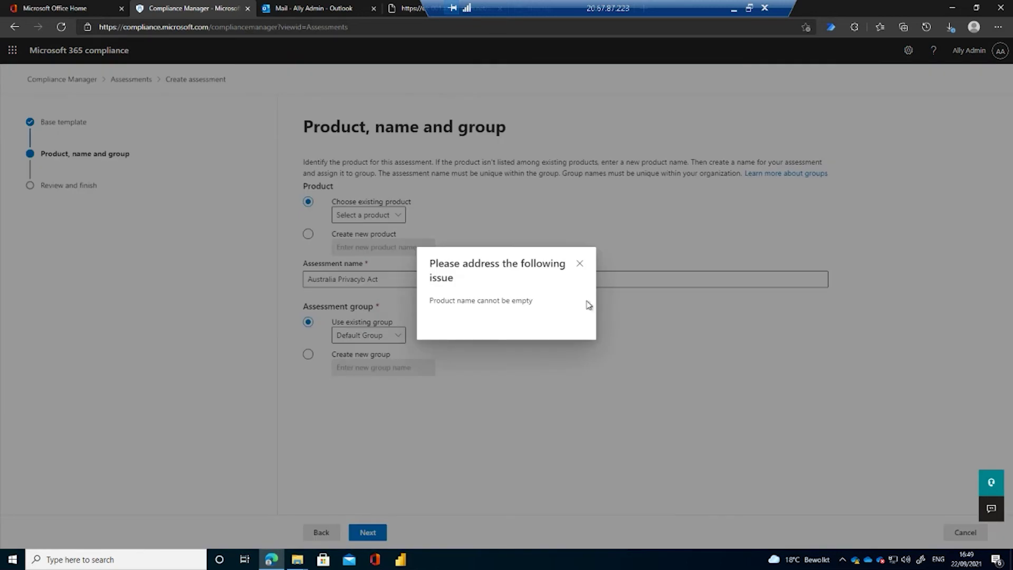
click(581, 263)
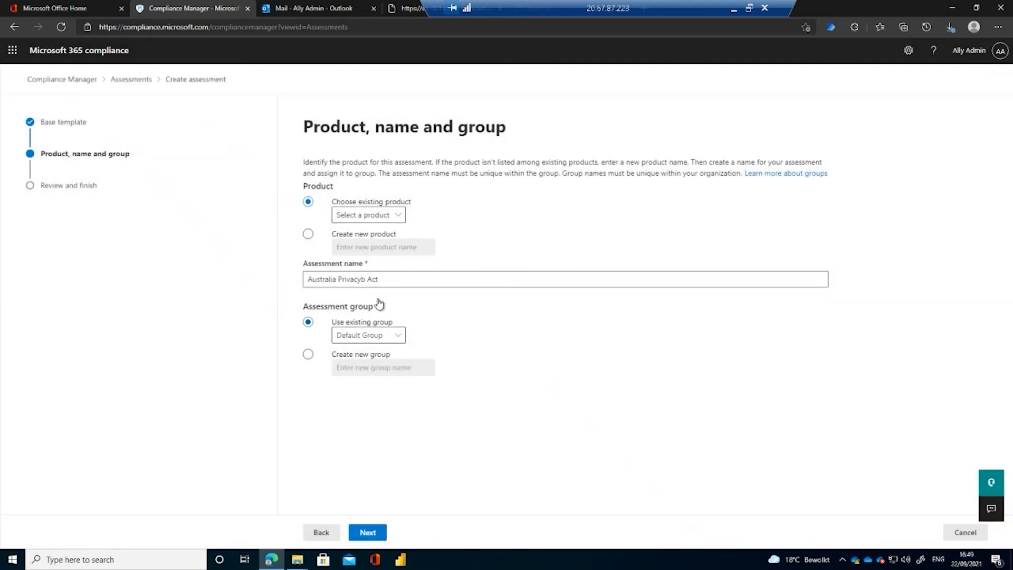
Set the assessment's product to Office 365 and create the assessment
click(377, 217)
click(378, 239)
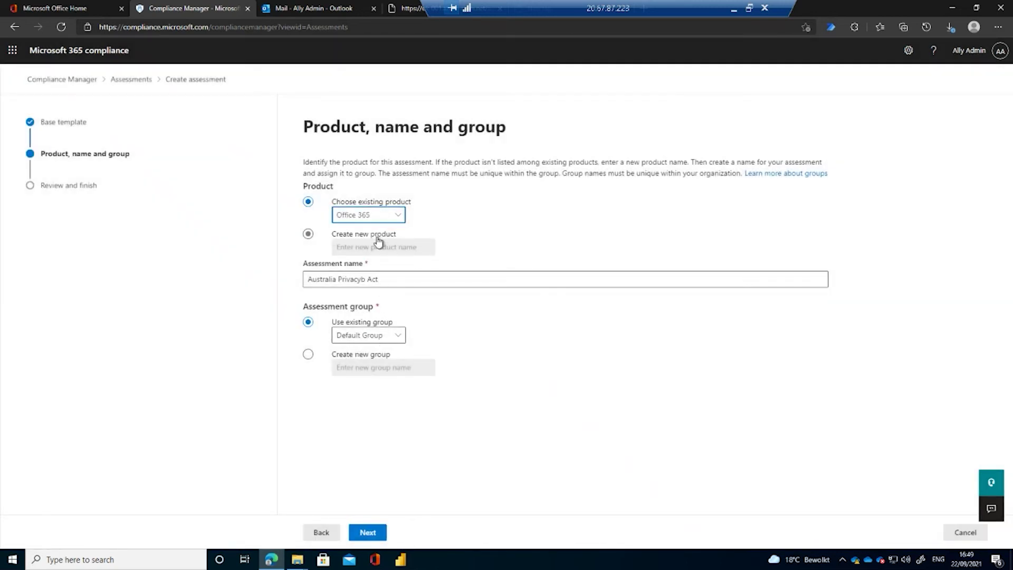
click(368, 532)
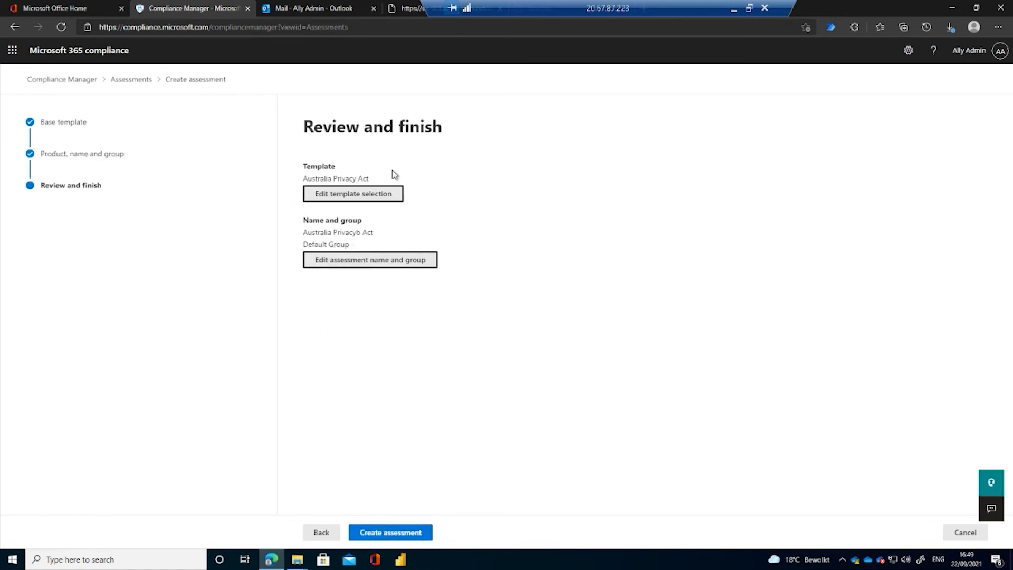
click(397, 533)
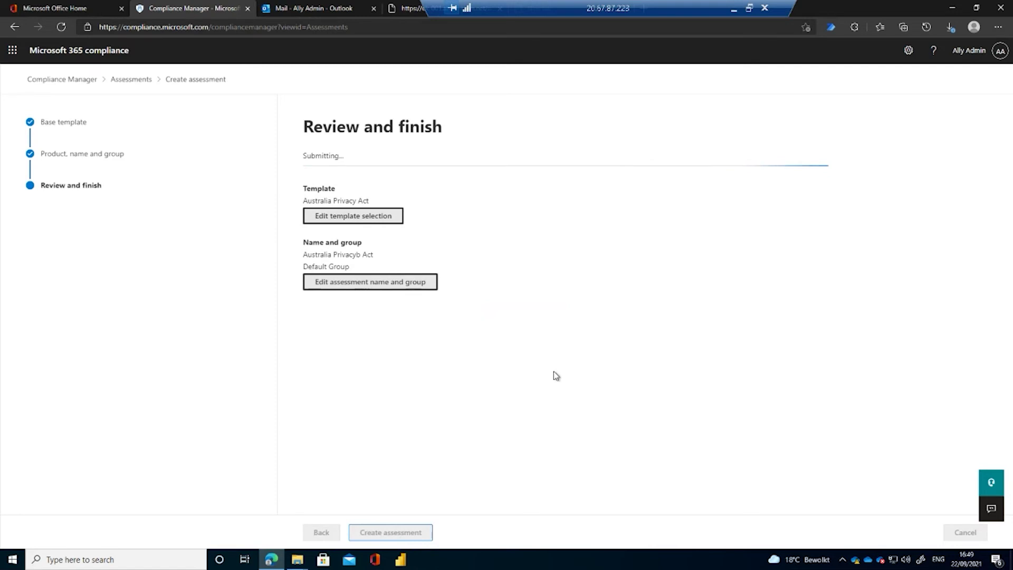
Return to the assessments list and open the ISO 27001 assessment to view its progress
click(124, 81)
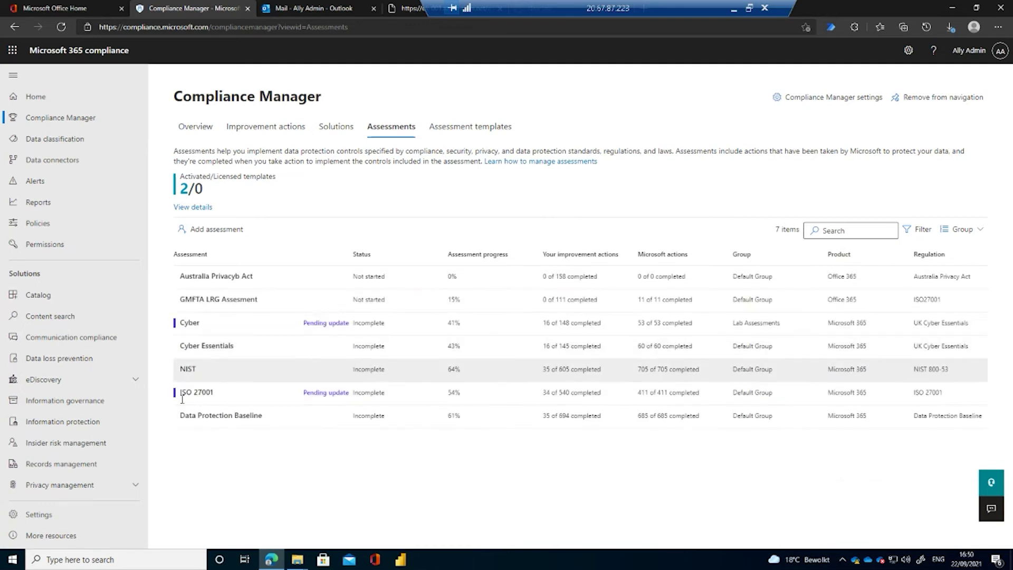
click(207, 392)
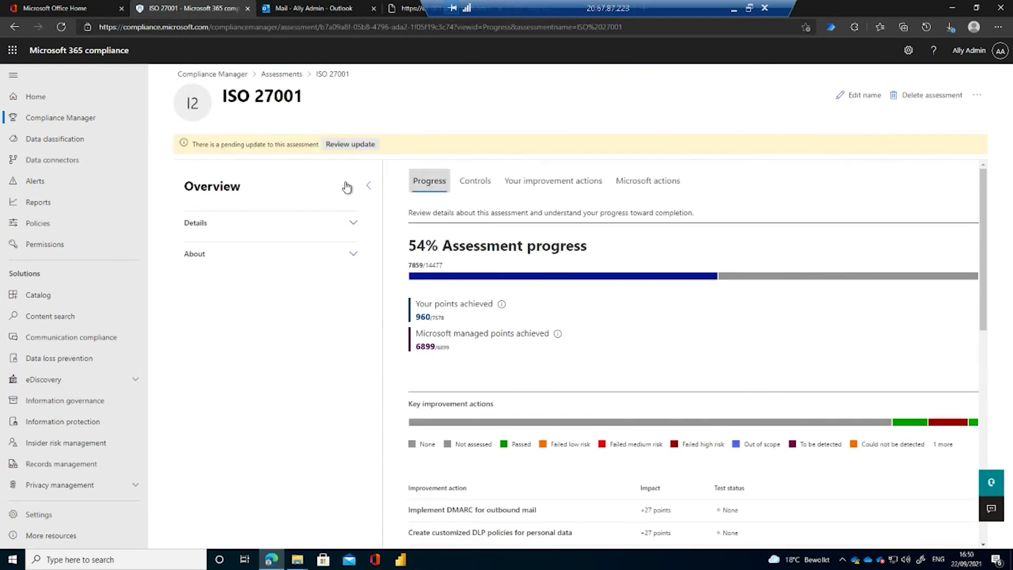
Expand the ISO 27001 assessment's details and examine its progress, key improvement actions and the control status chart, including the failed controls
click(292, 229)
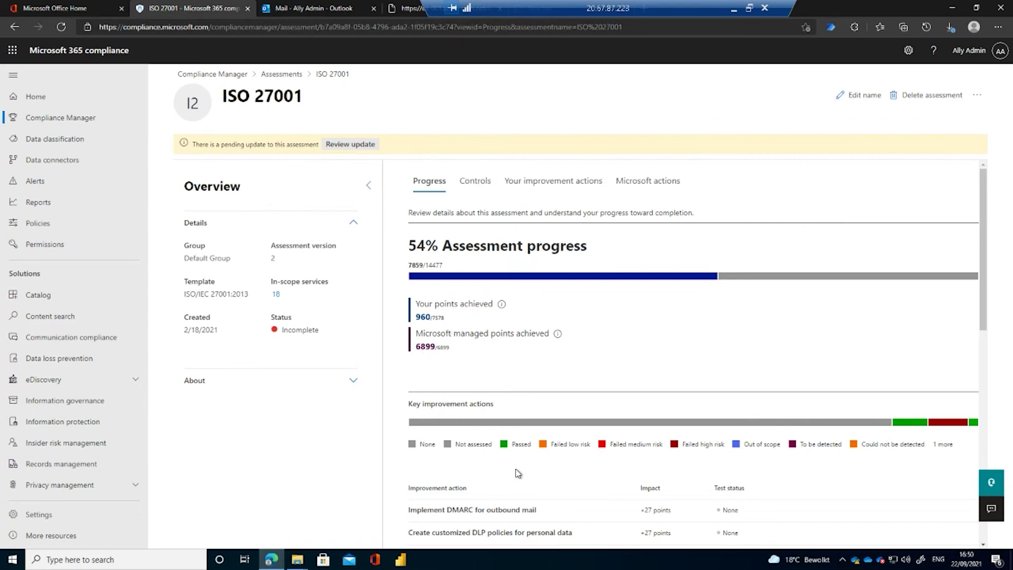
scroll(509, 475, down, 3)
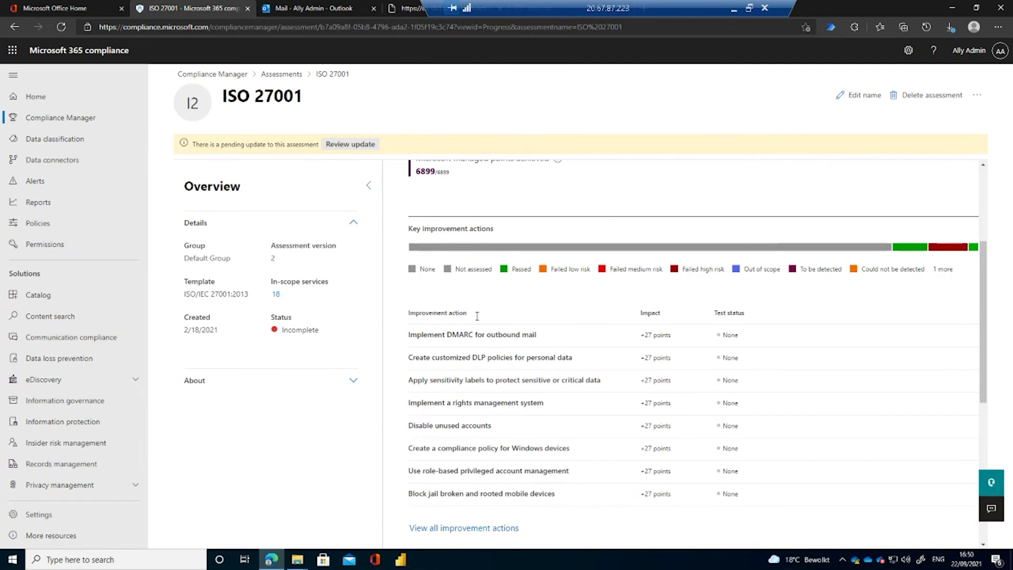
scroll(491, 454, down, 4)
scroll(502, 407, down, 2)
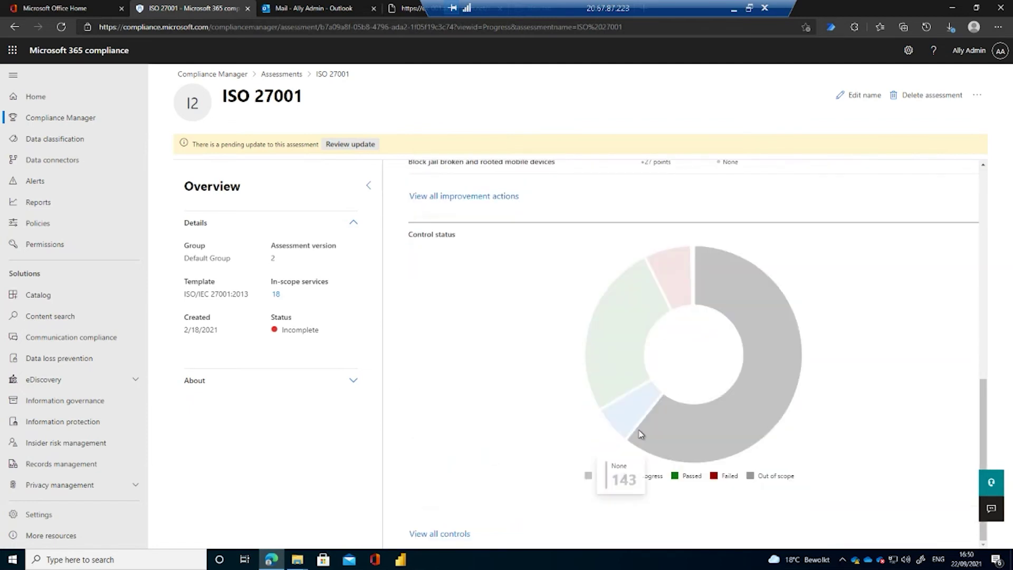
mouse_move(663, 280)
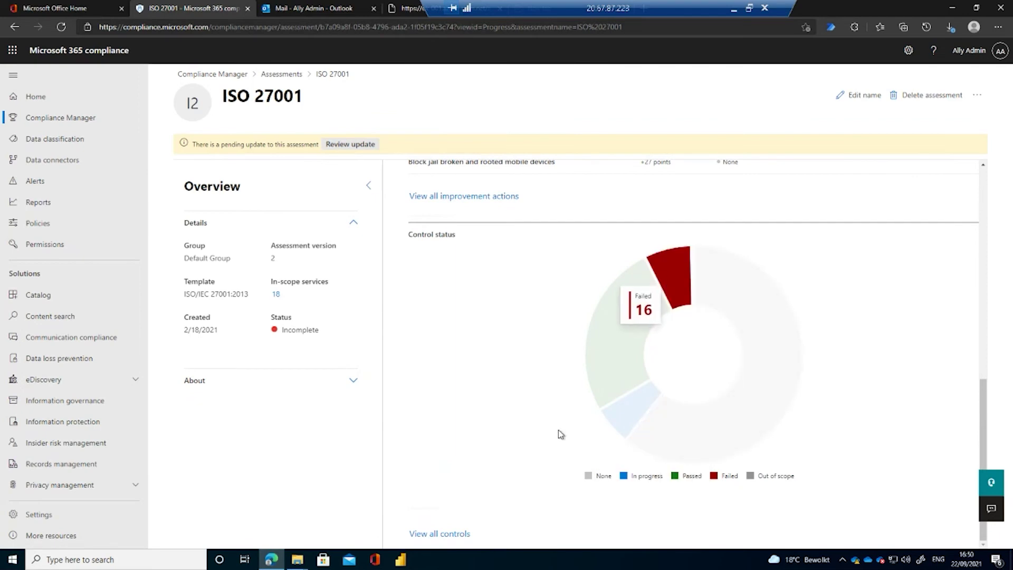
scroll(461, 443, up, 5)
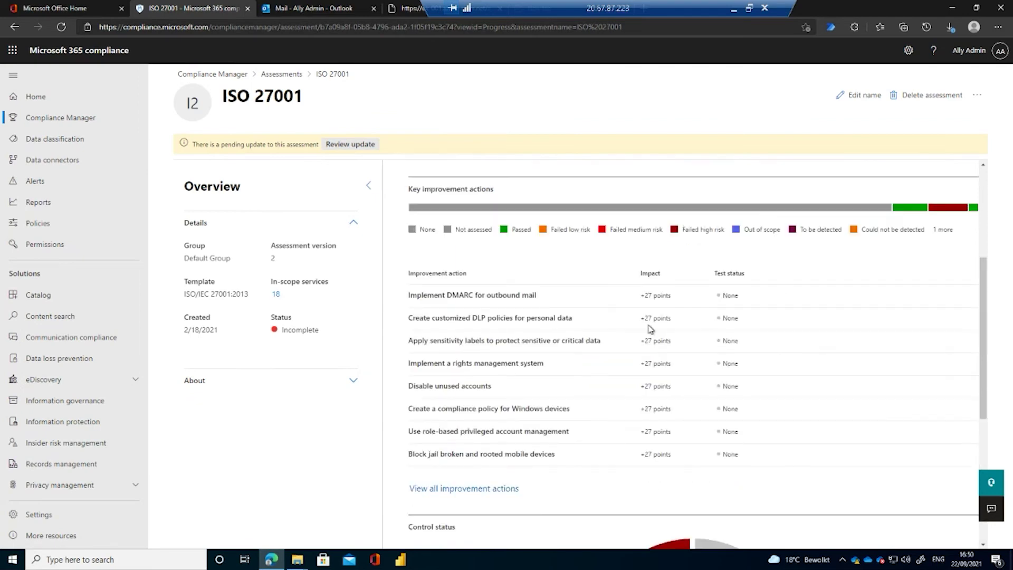
scroll(649, 328, up, 4)
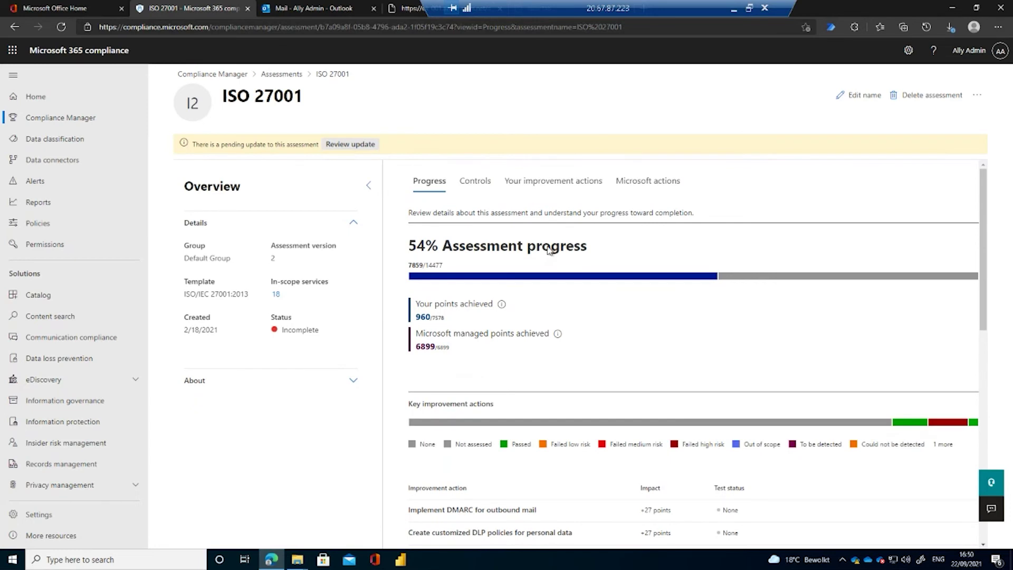
Examine the ISO 27001 controls, checking the status breakdown for the Improvement and Operations Security families and the list of control families
click(479, 186)
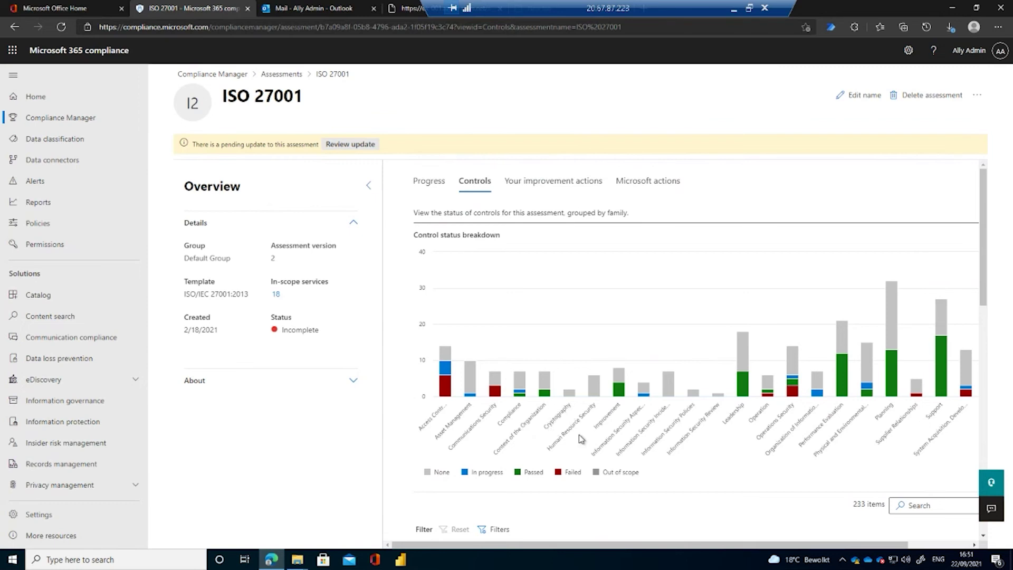
mouse_move(622, 393)
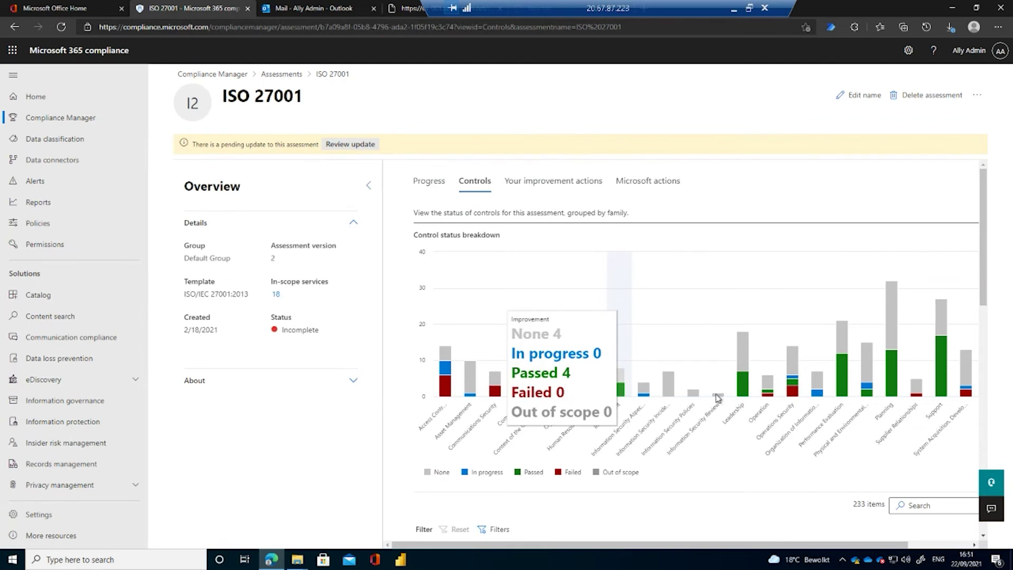
mouse_move(794, 395)
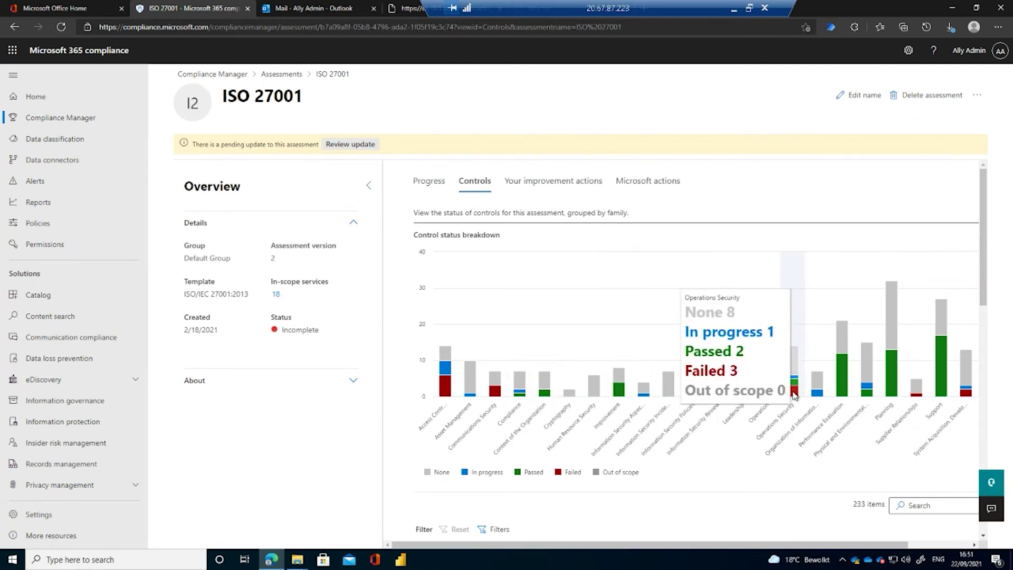
scroll(754, 456, down, 3)
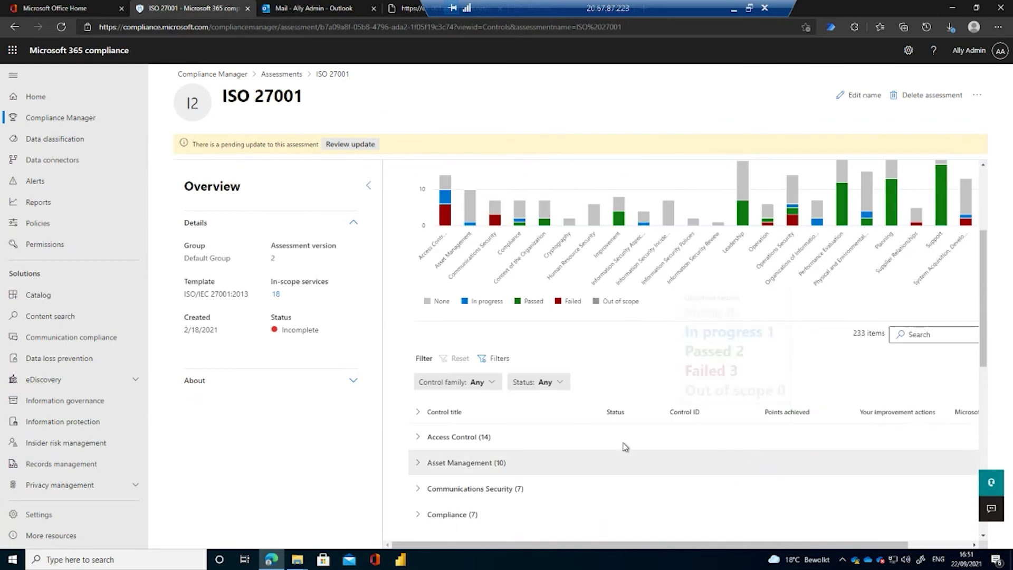
scroll(594, 375, down, 2)
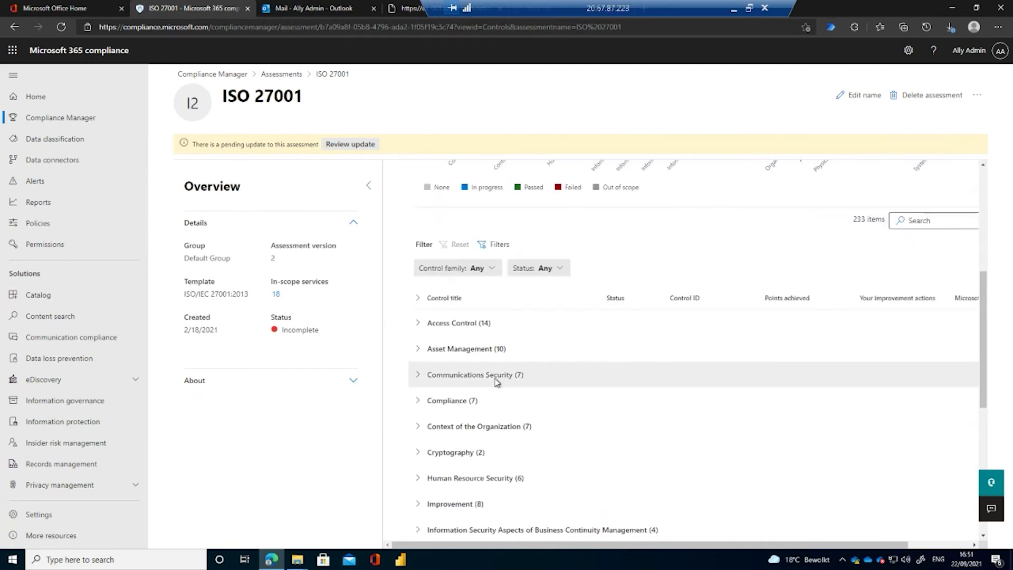
Open the Access control policy control in the Access Control family, review its improvement and Microsoft actions, and return to the ISO 27001 assessment
click(420, 325)
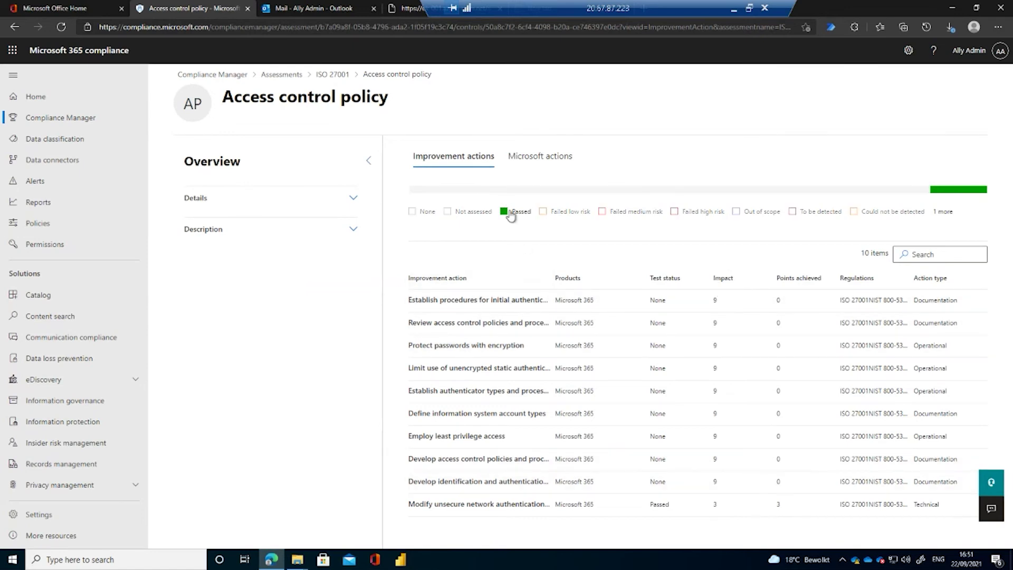
click(553, 156)
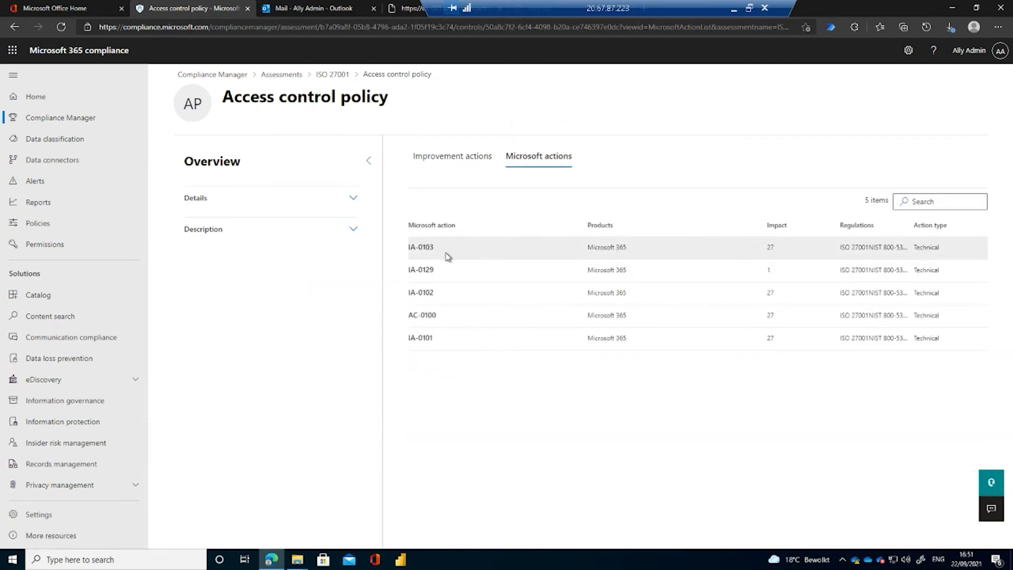
click(478, 165)
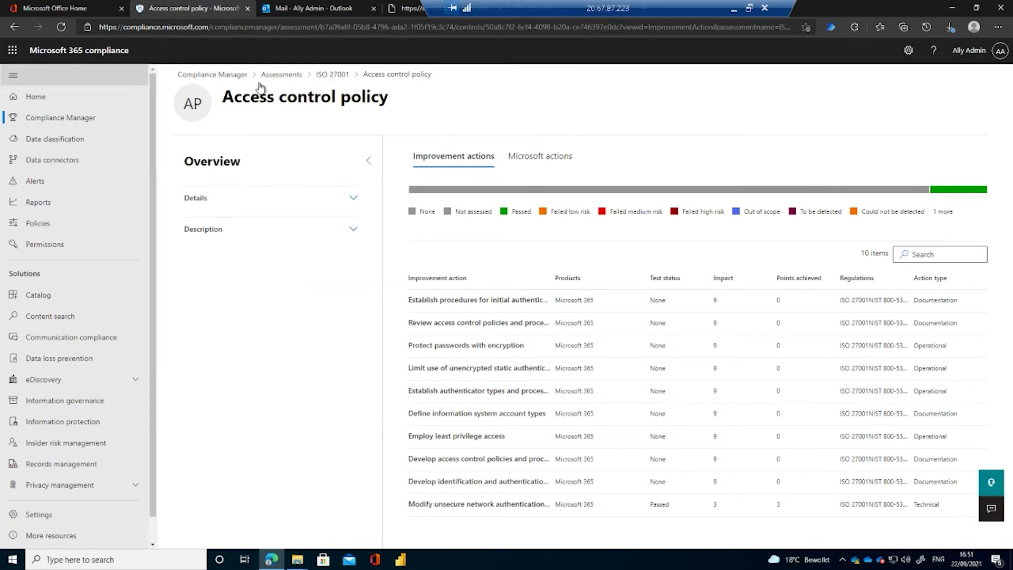
click(339, 76)
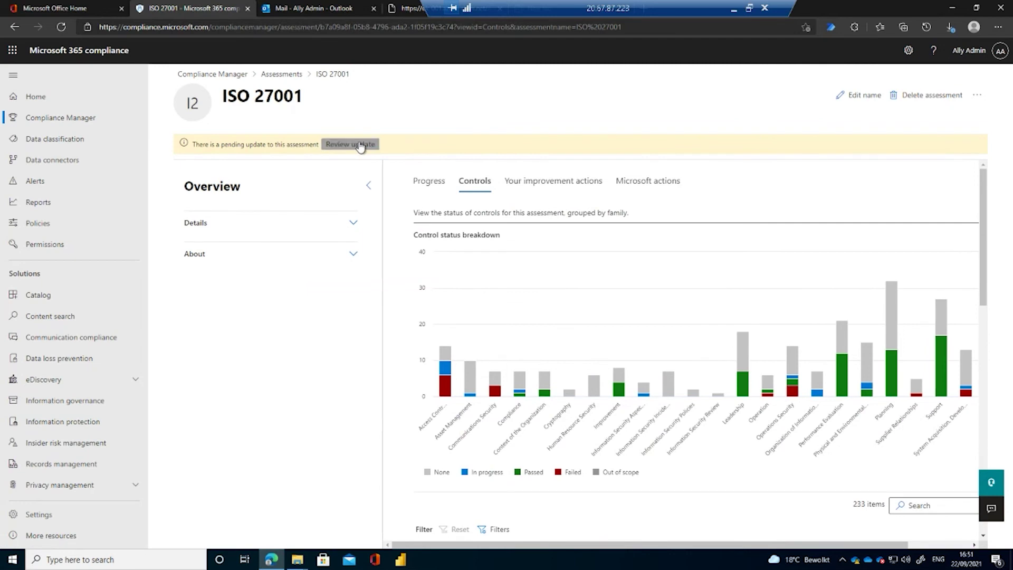
Review the update notes and change details of the pending ISO 27001 update, and accept the update
click(341, 147)
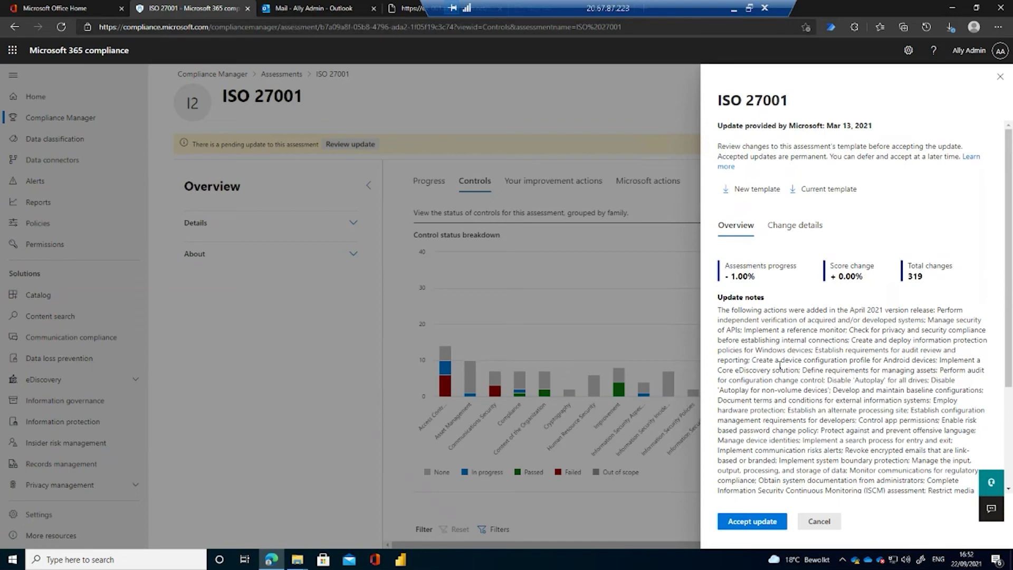
scroll(784, 356, down, 3)
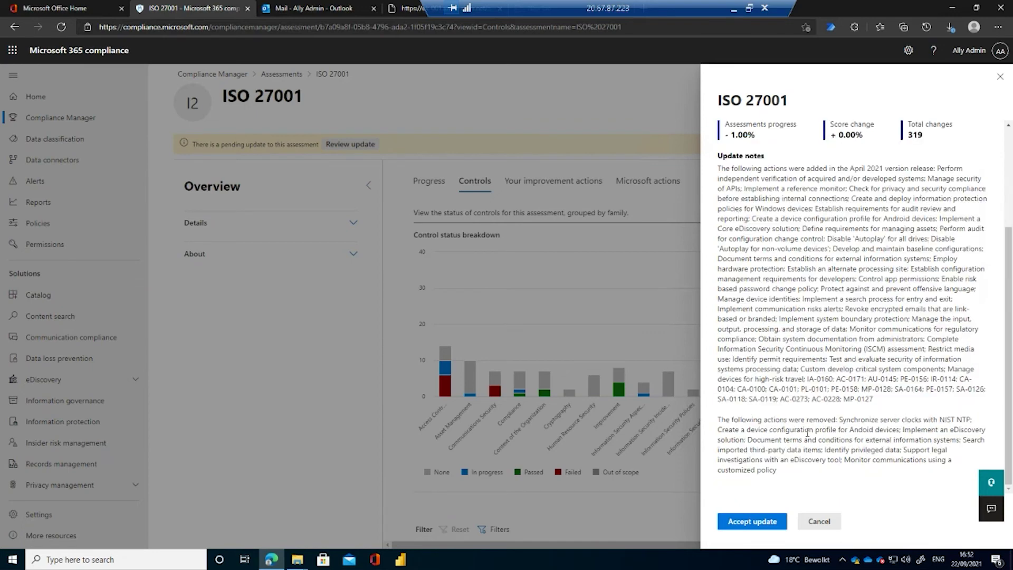
scroll(807, 432, up, 3)
click(760, 225)
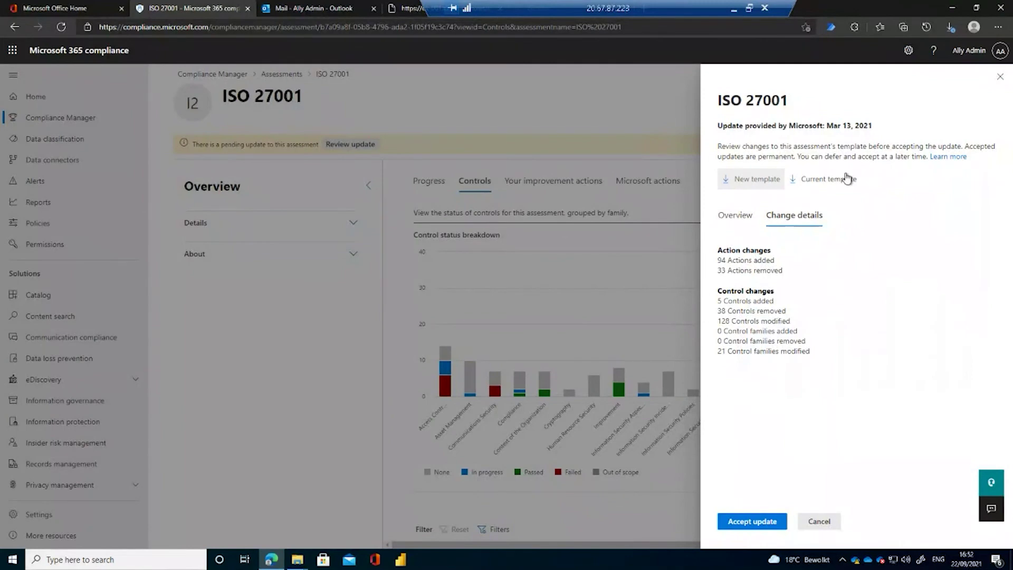
click(752, 521)
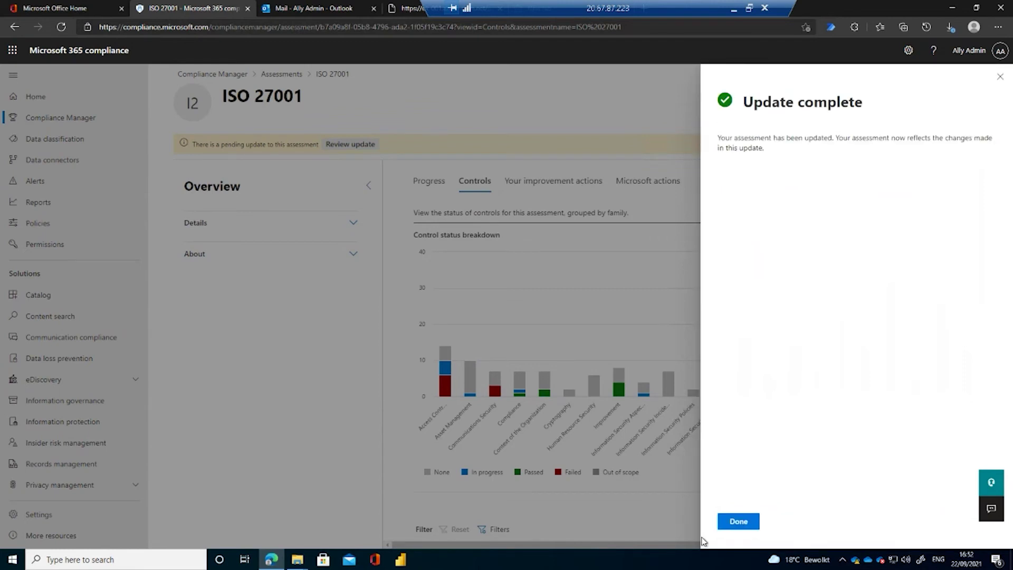
click(749, 520)
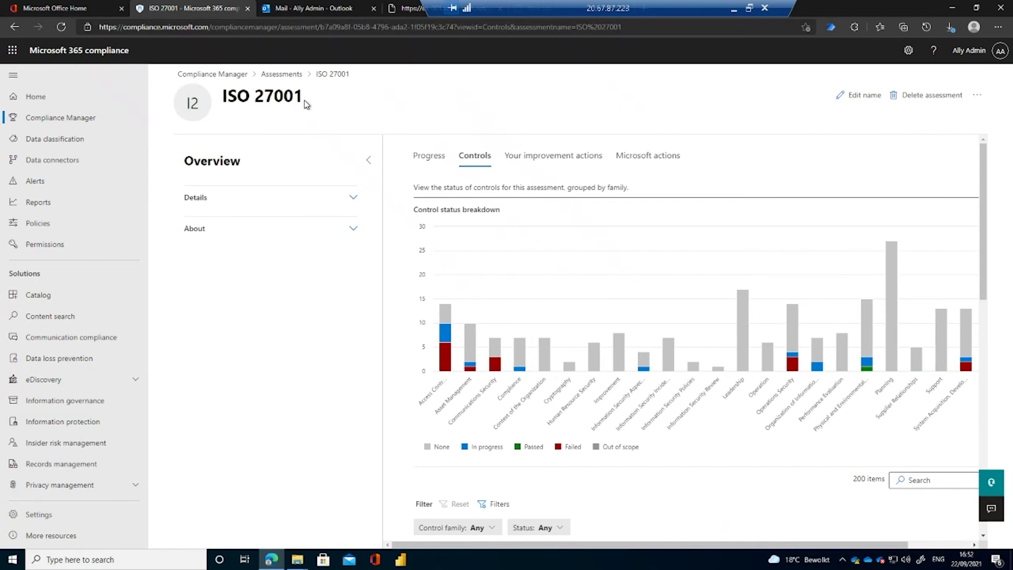
Go to Compliance Manager's assessment templates and start a new template of the custom type
click(275, 75)
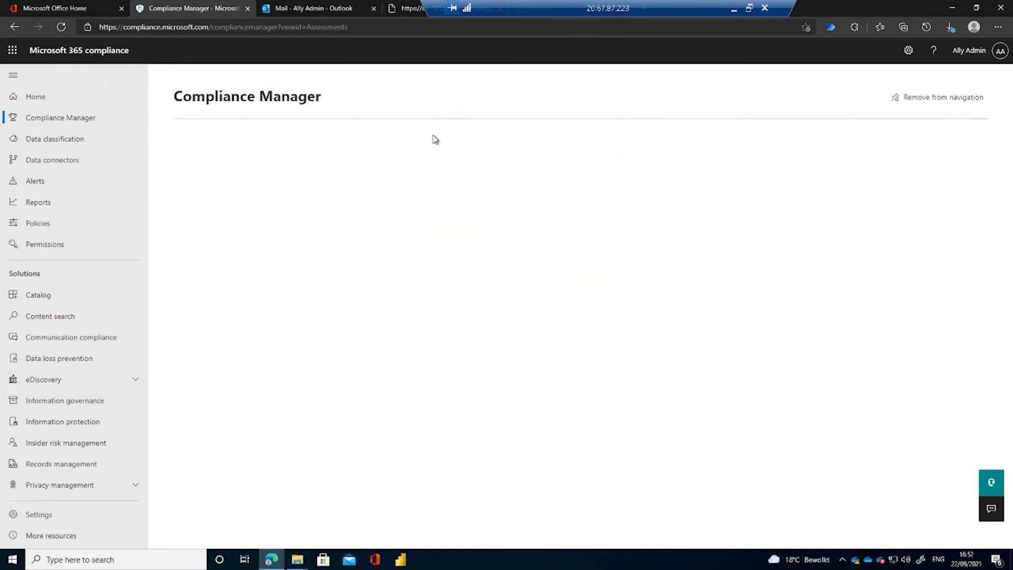
click(472, 128)
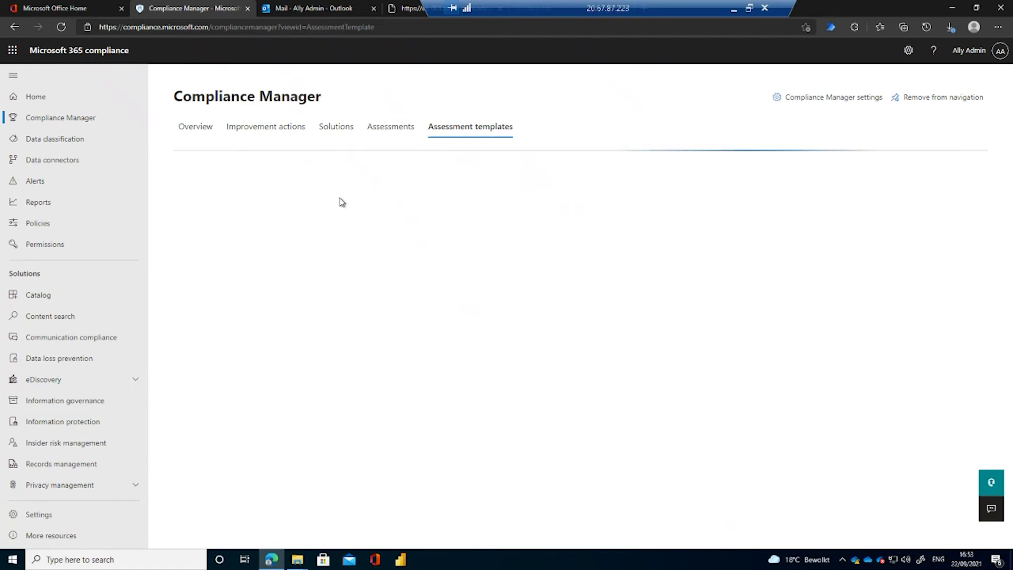
click(466, 130)
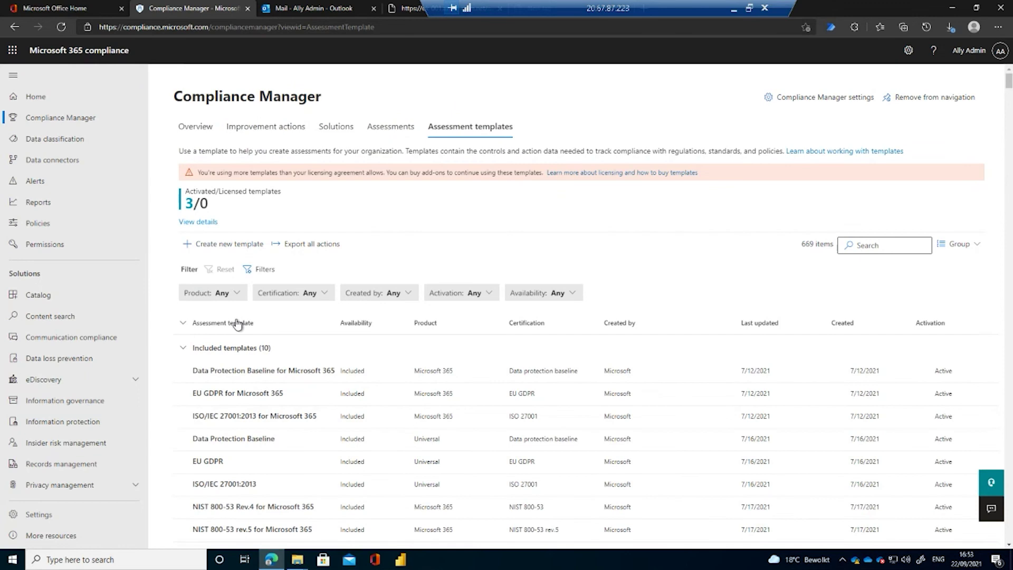
click(244, 246)
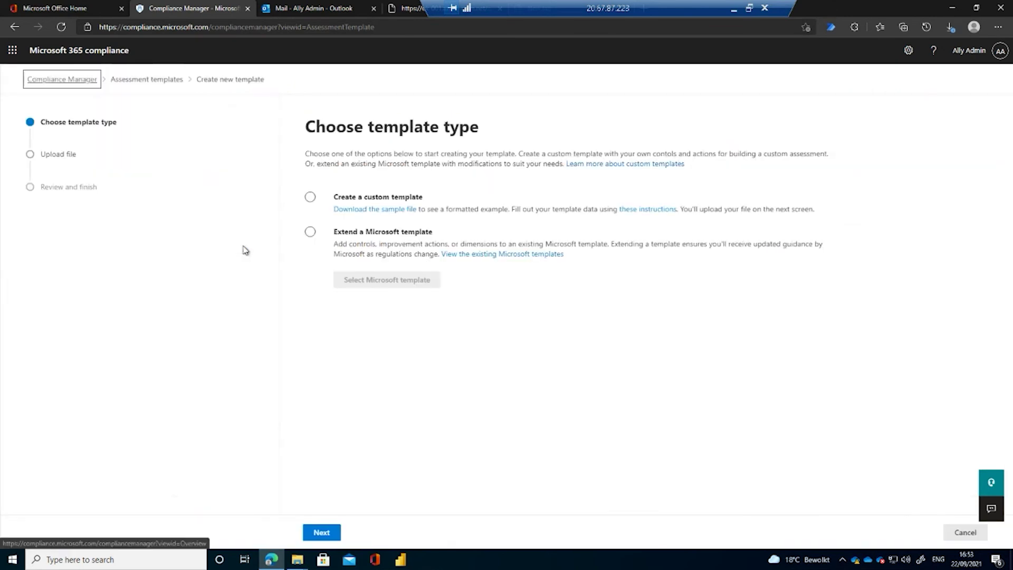
click(308, 197)
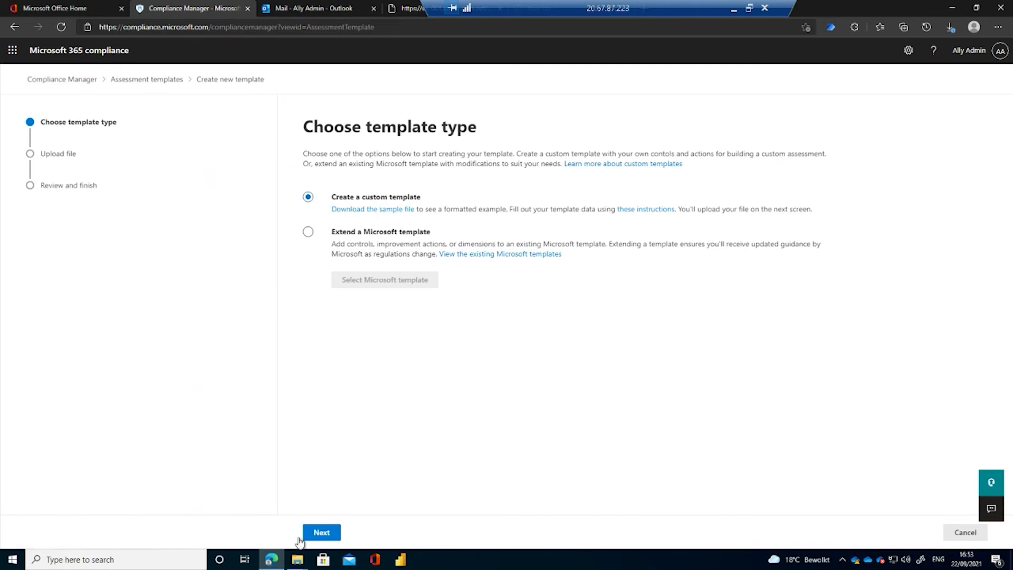
Switch to File Explorer and browse to the Documents folder under This PC to locate the template workbook
mouse_move(296, 560)
click(215, 477)
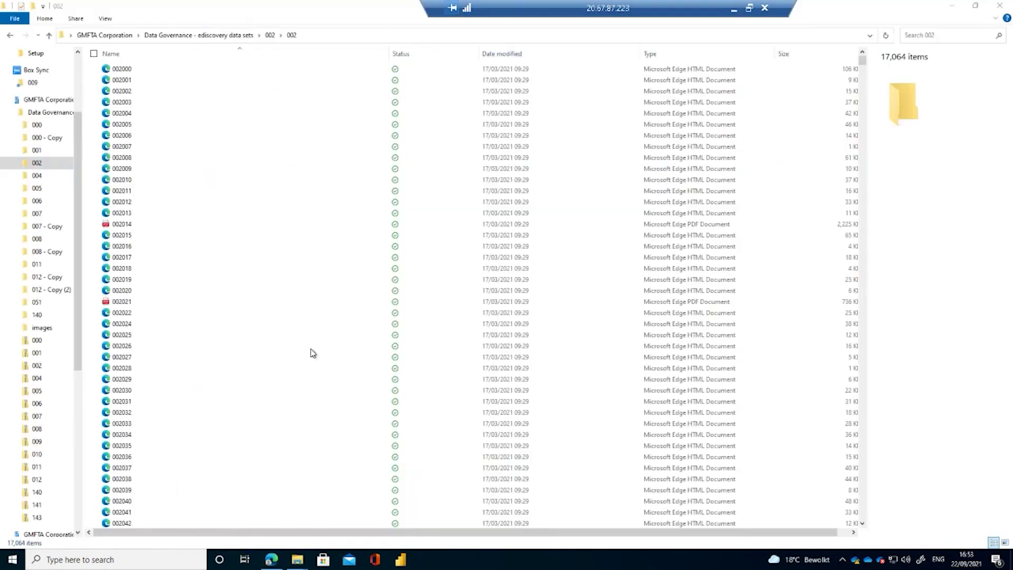
scroll(50, 131, up, 3)
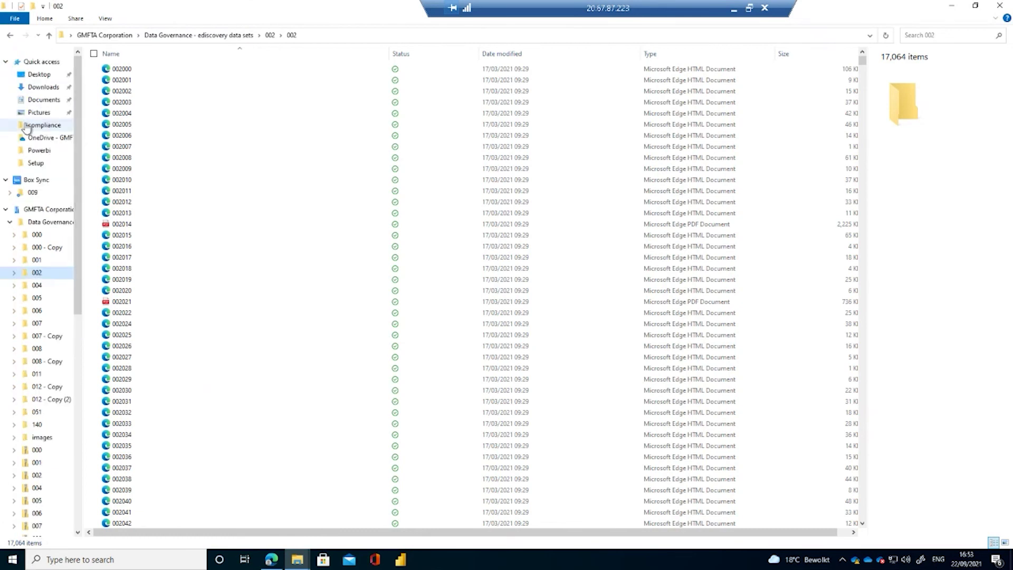
click(46, 88)
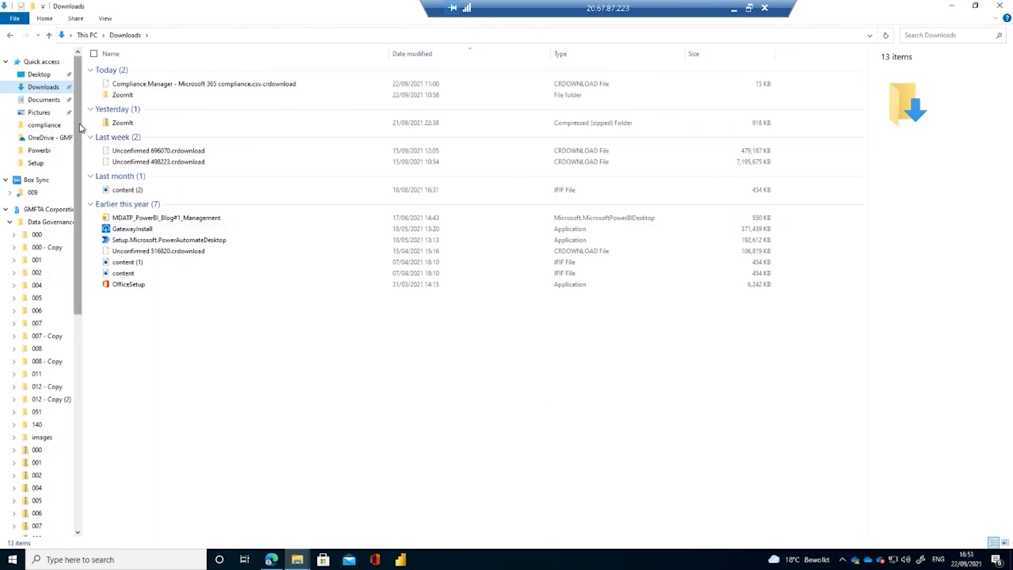
scroll(81, 127, down, 1)
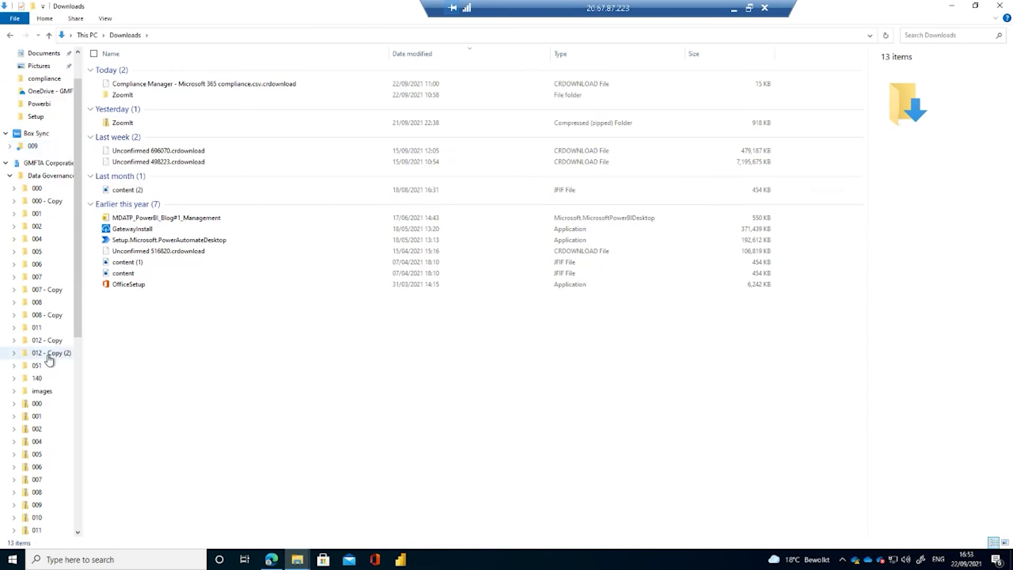
scroll(53, 441, down, 5)
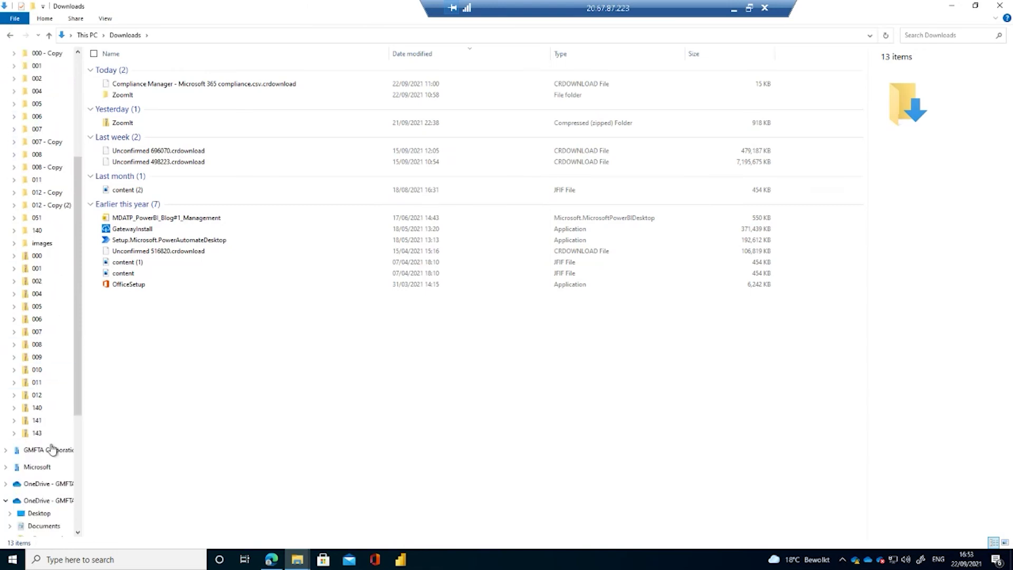
scroll(53, 451, down, 3)
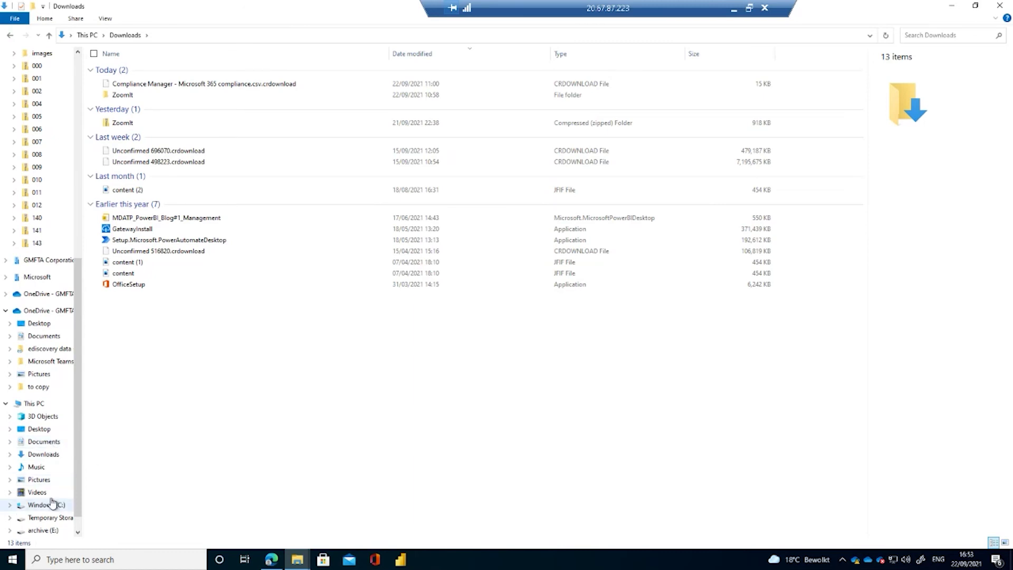
click(53, 443)
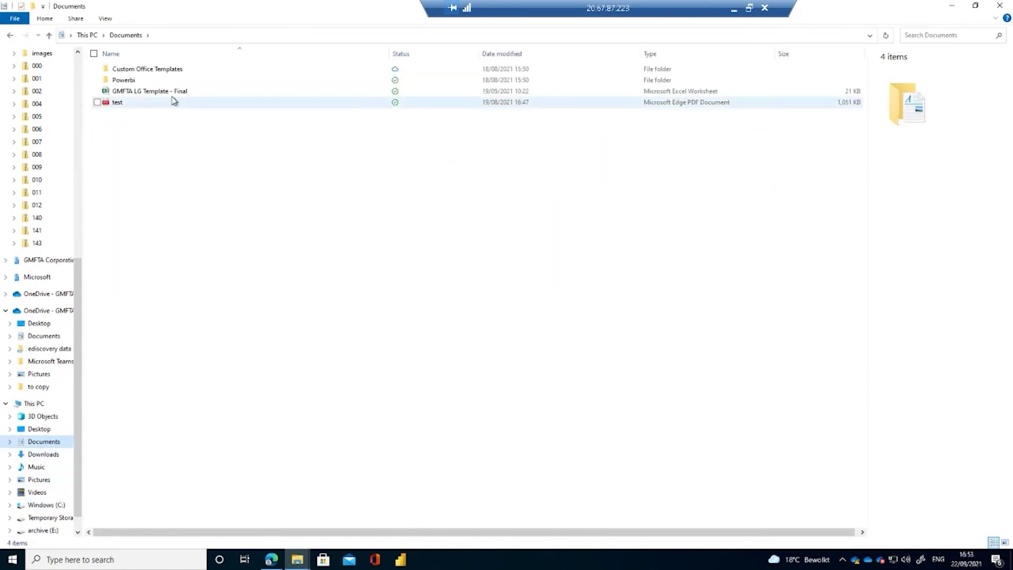
Open the GMFTA LG Template - Final workbook in Excel and inspect the title and certification values on its Template sheet
double_click(172, 94)
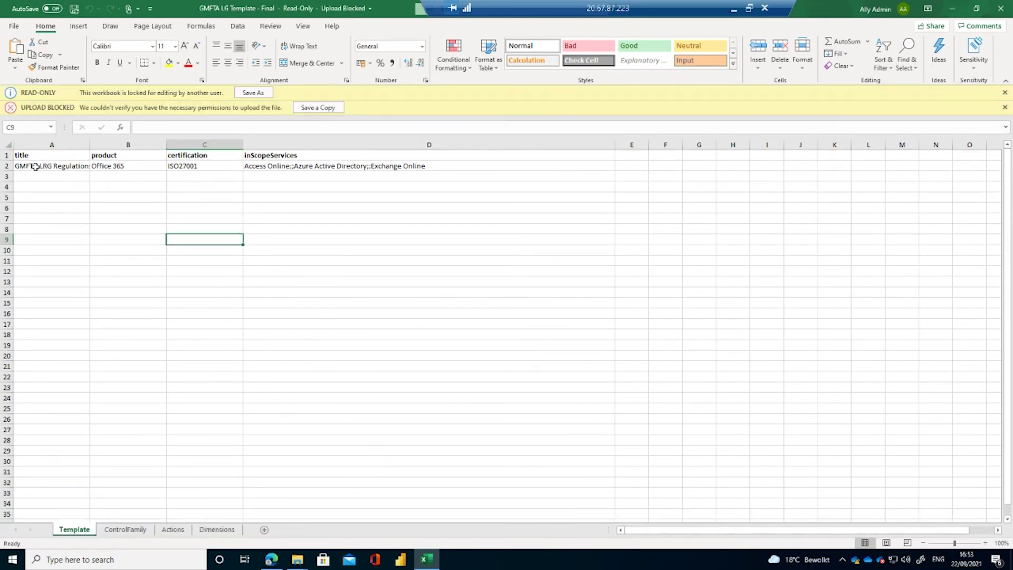
click(75, 167)
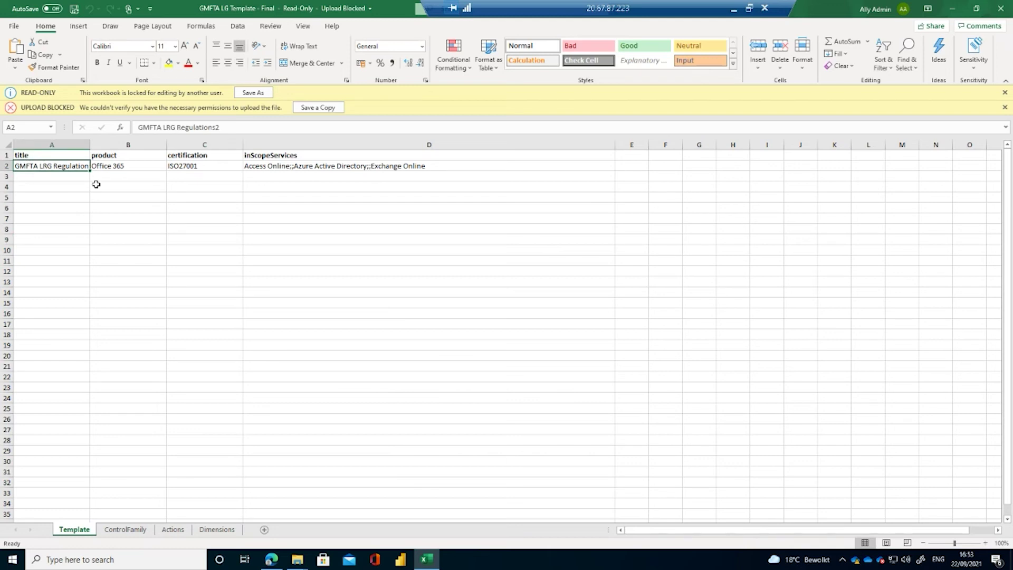
click(218, 167)
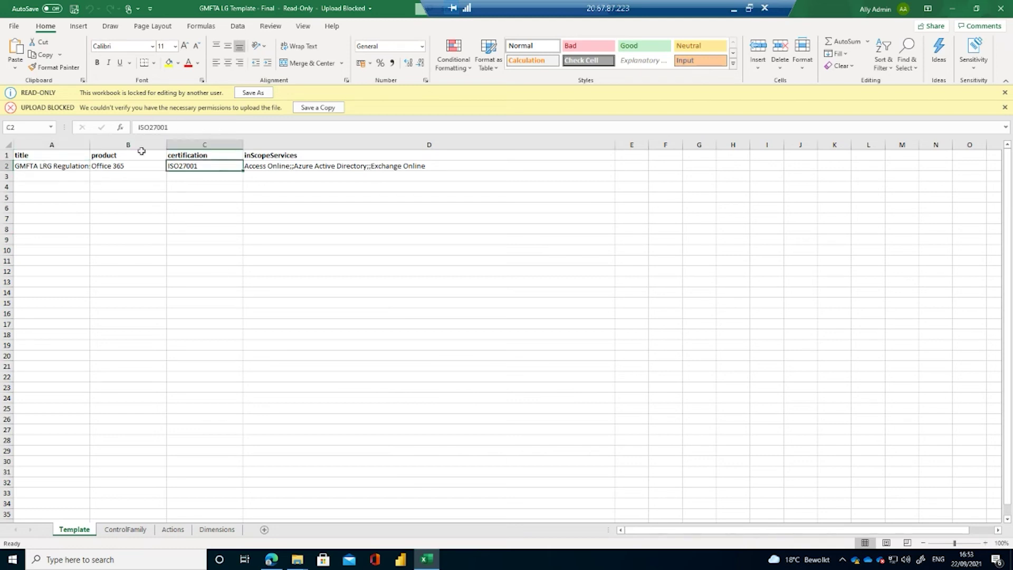
Inspect the in-scope services value and look through the workbook's ControlFamily, Actions and Dimensions sheets
click(276, 168)
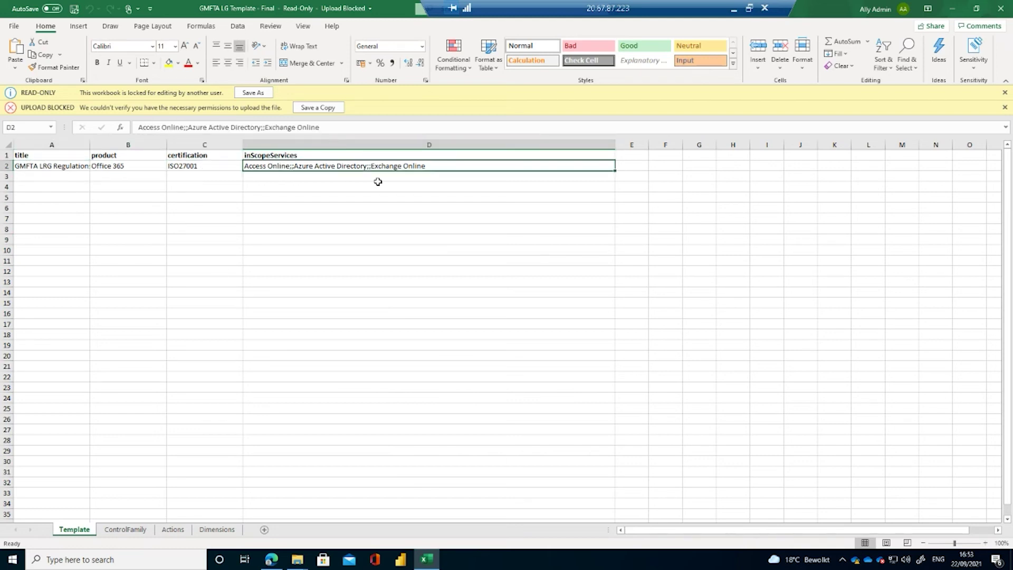
click(129, 530)
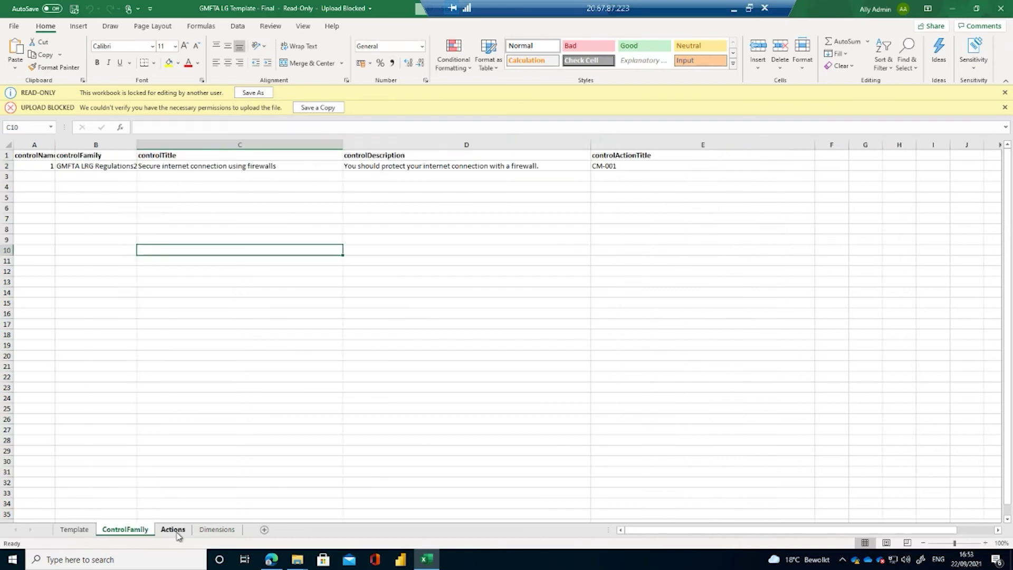
click(176, 530)
click(214, 530)
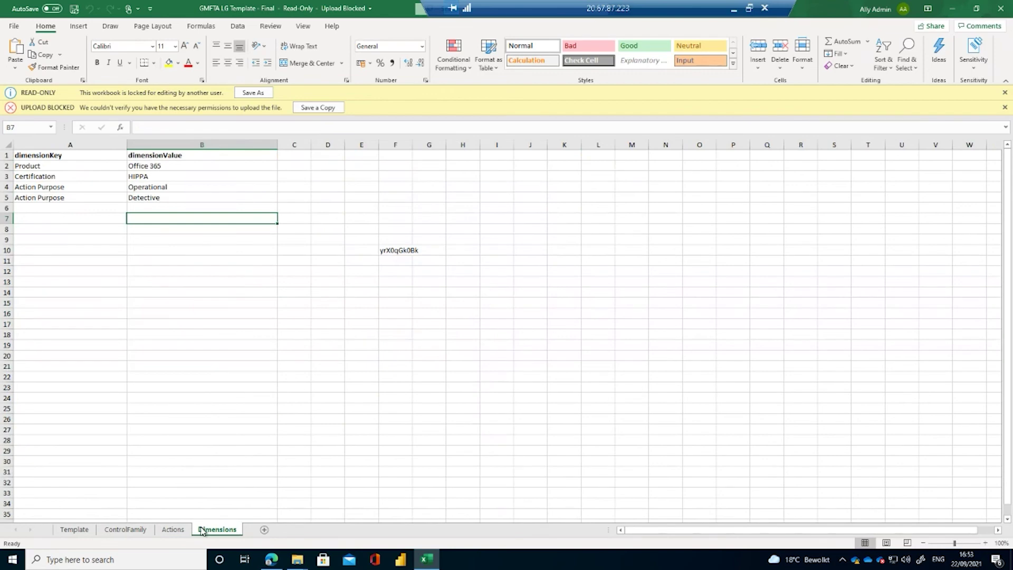
click(121, 531)
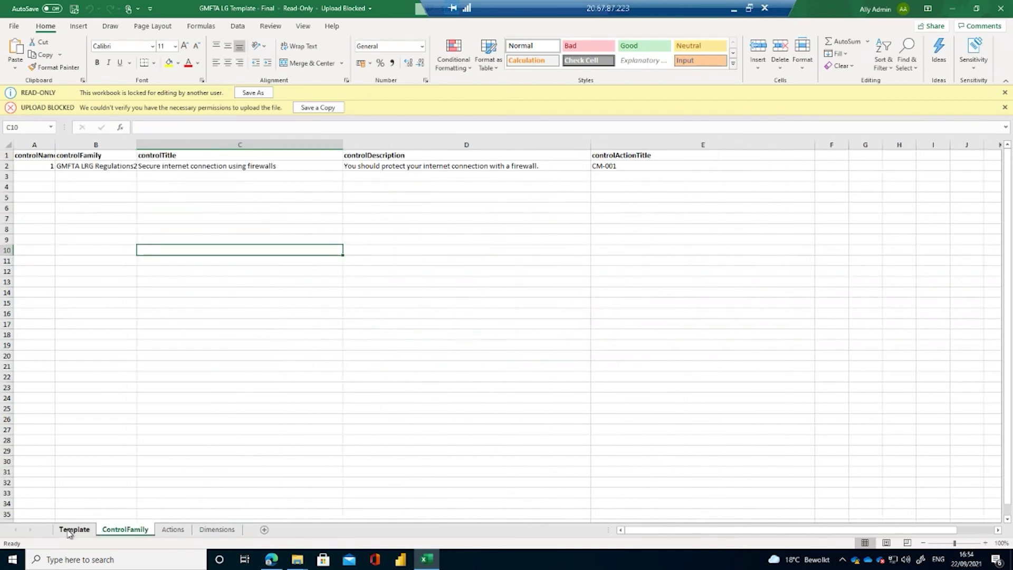
click(69, 530)
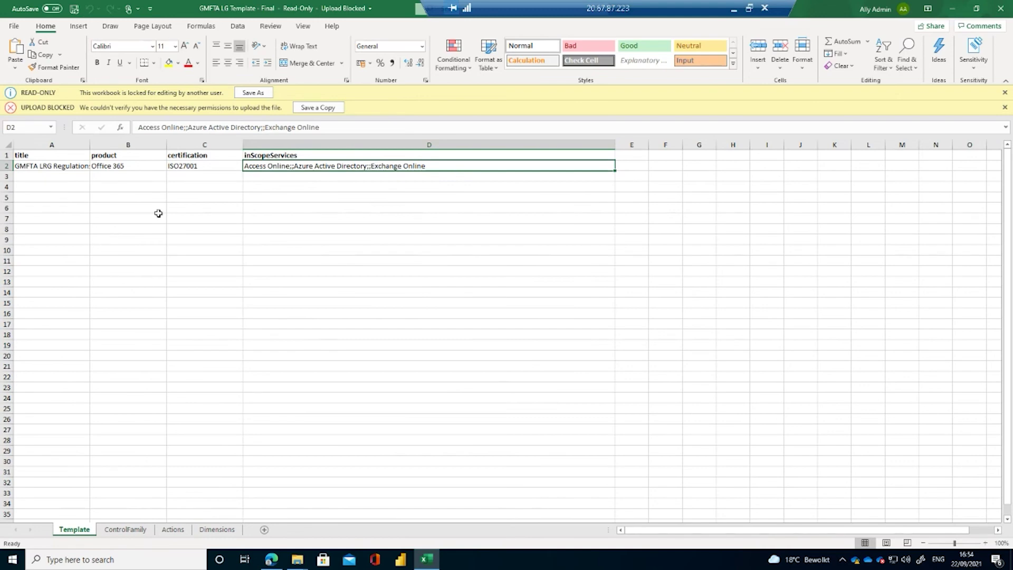
click(952, 9)
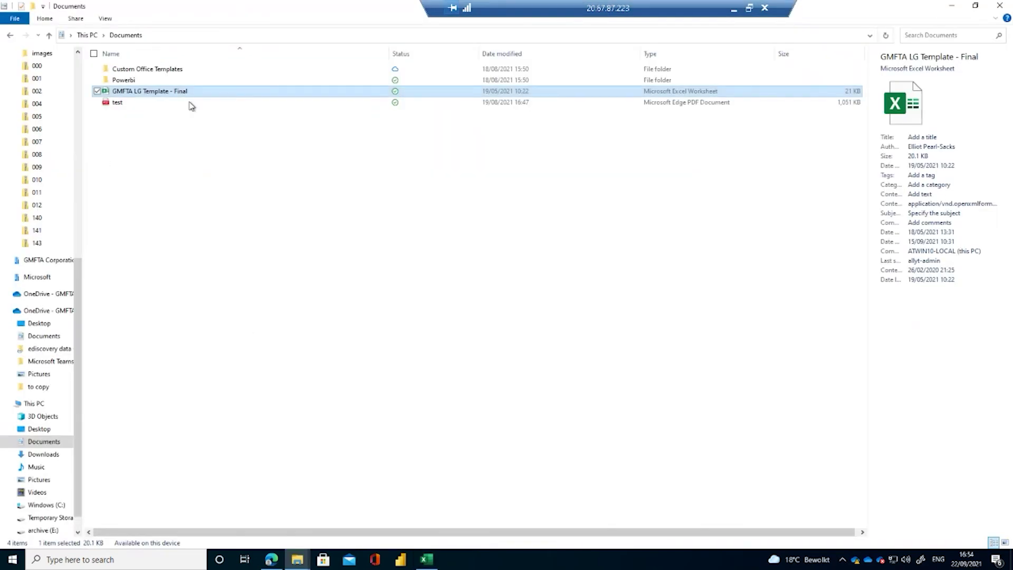
Switch to Compliance Manager in the browser and choose to extend the Microsoft template Albania - The Law on the Protection of Personal Data No. 9887
mouse_move(277, 559)
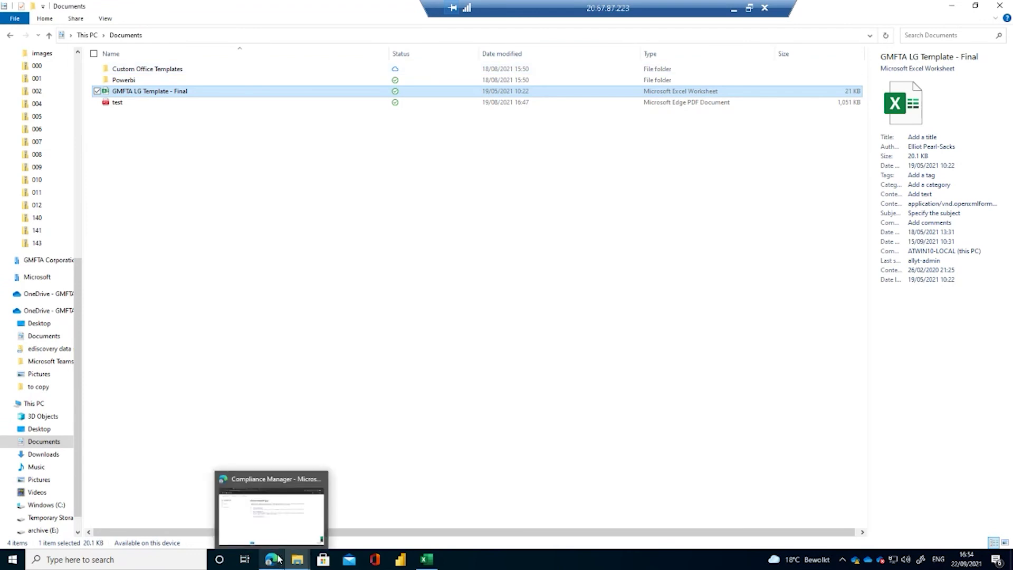
click(277, 492)
click(371, 236)
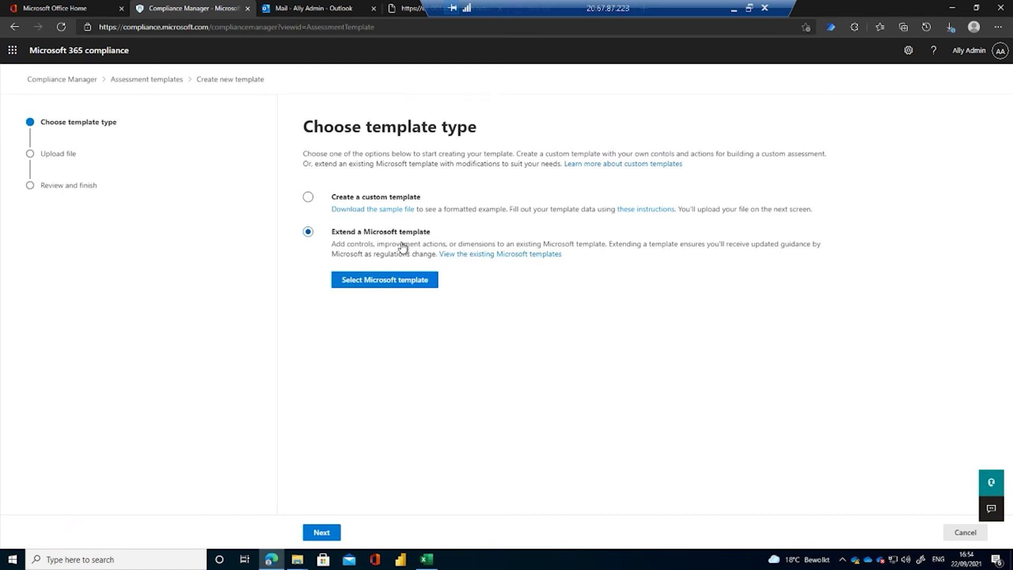
click(419, 285)
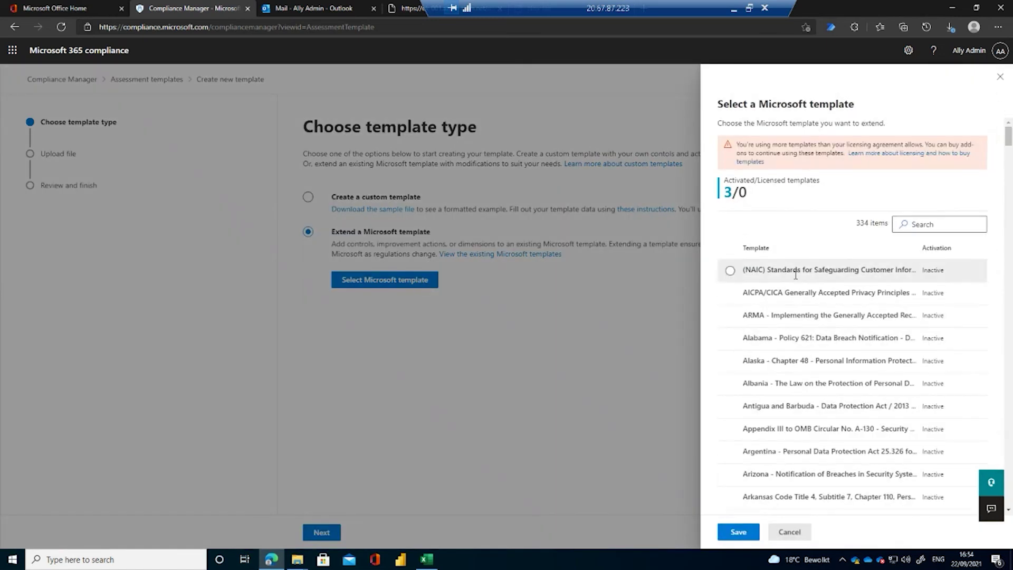
click(731, 384)
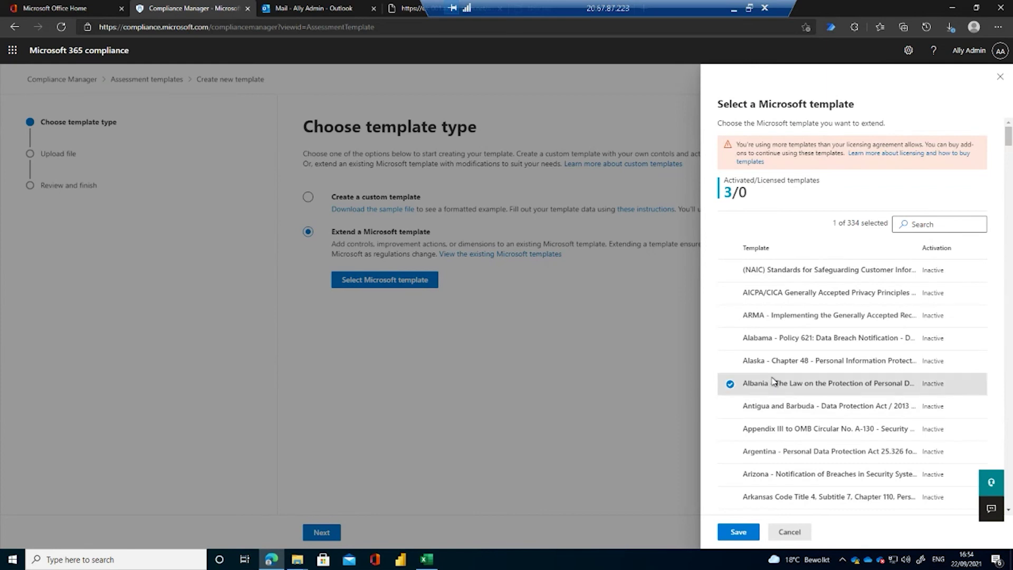
click(739, 532)
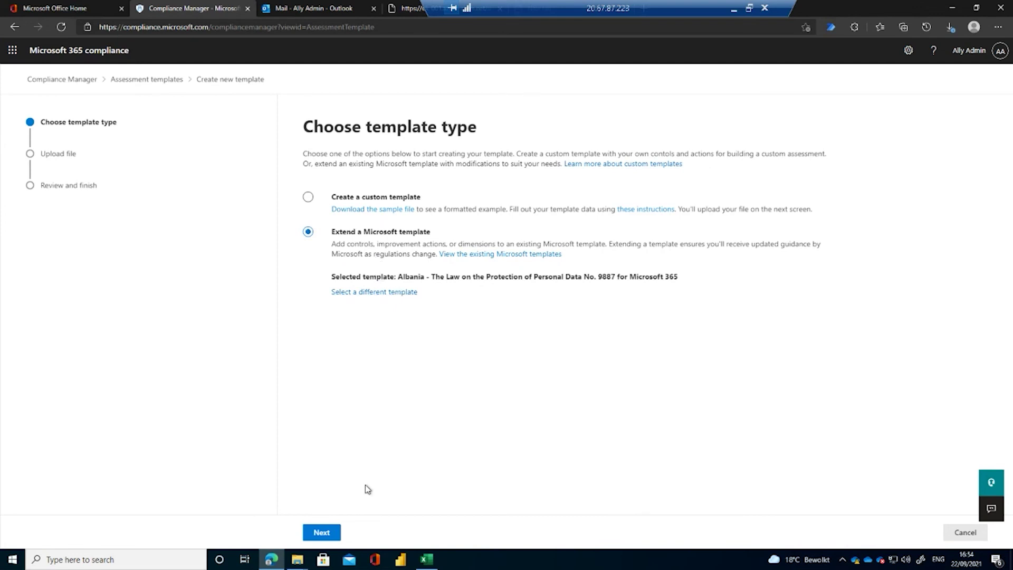
click(322, 531)
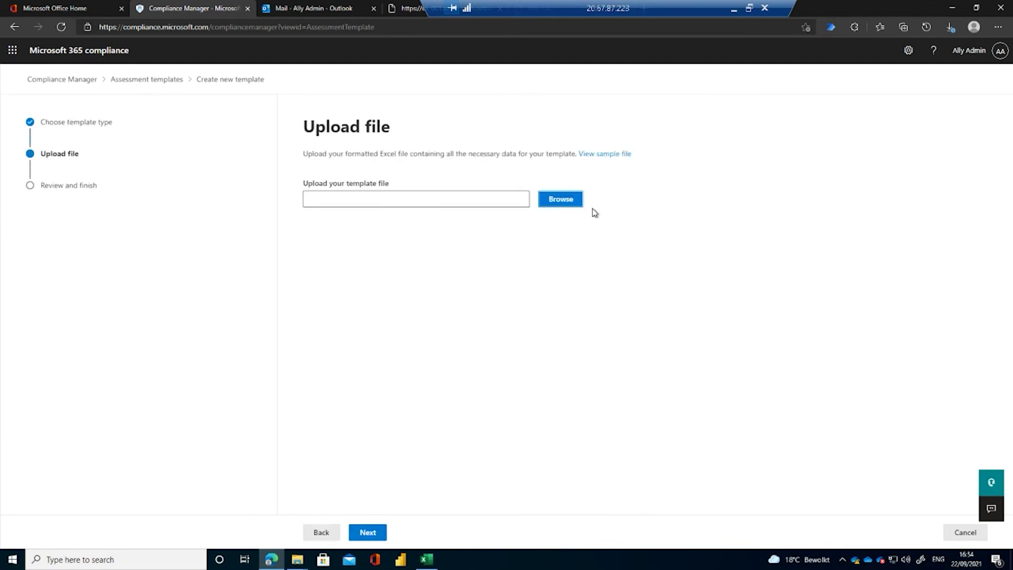
Upload SOC Template.xlsx as the template file, check the review summary, and cancel the template creation
click(568, 202)
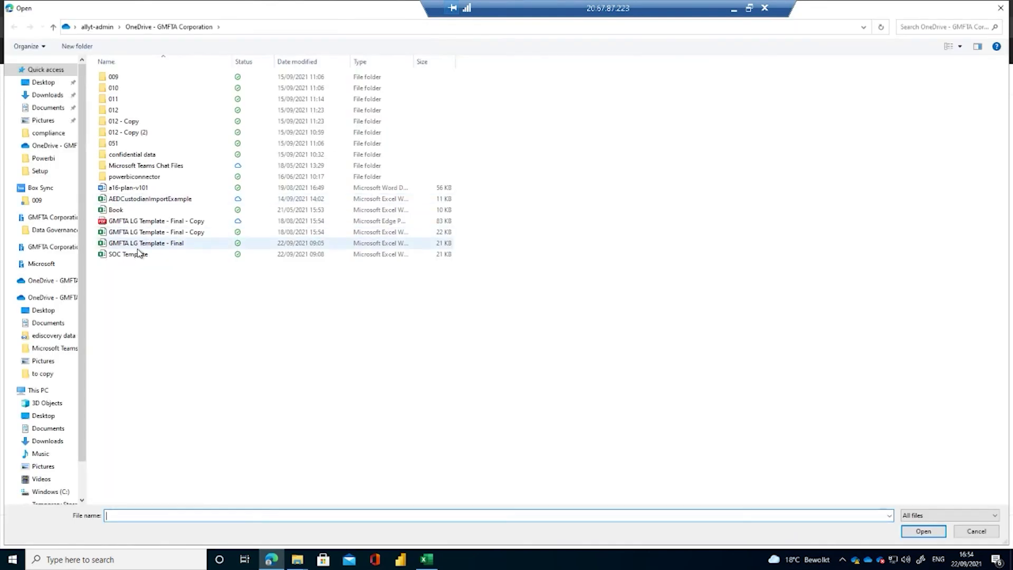
click(140, 253)
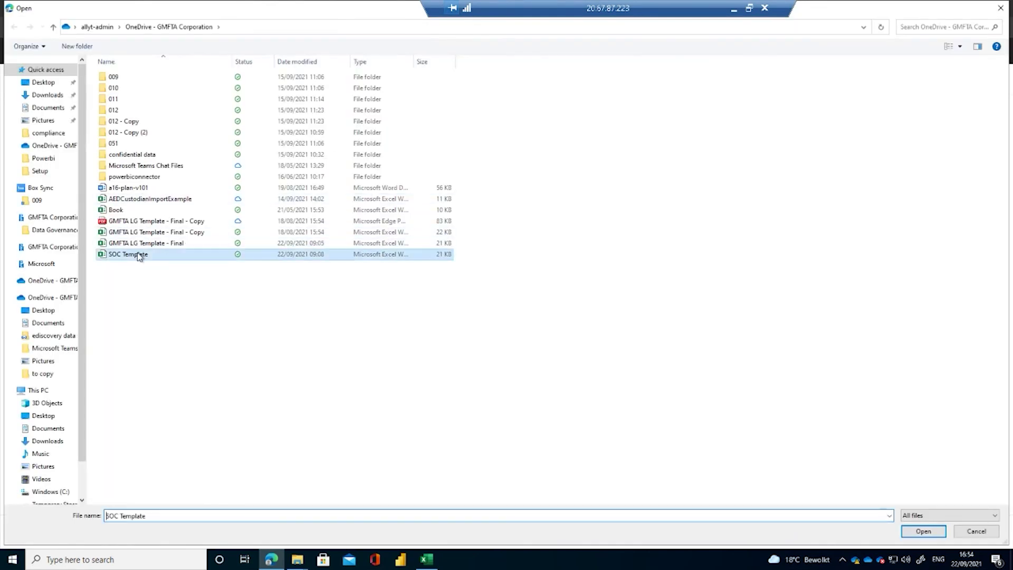
click(923, 531)
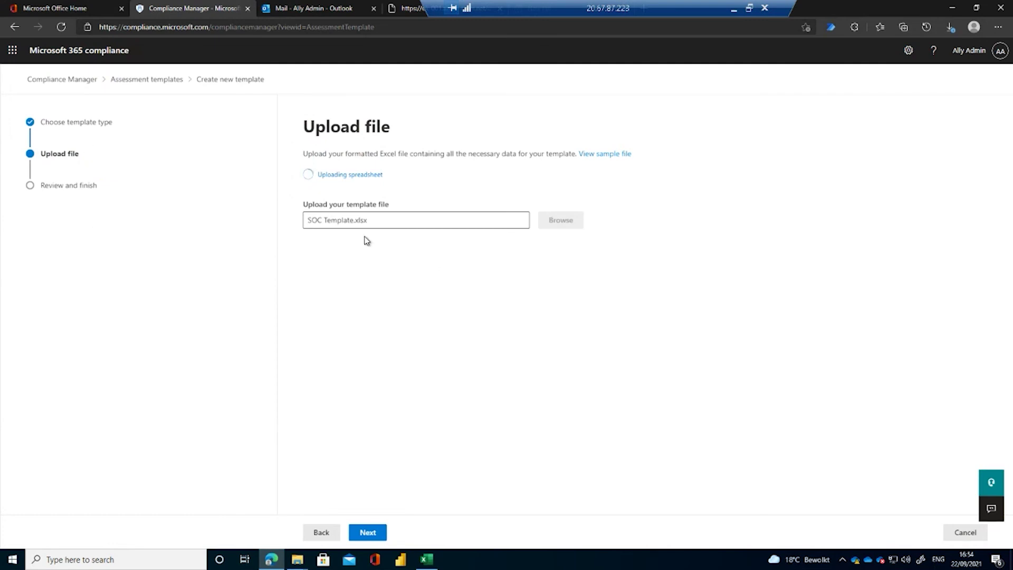
click(369, 533)
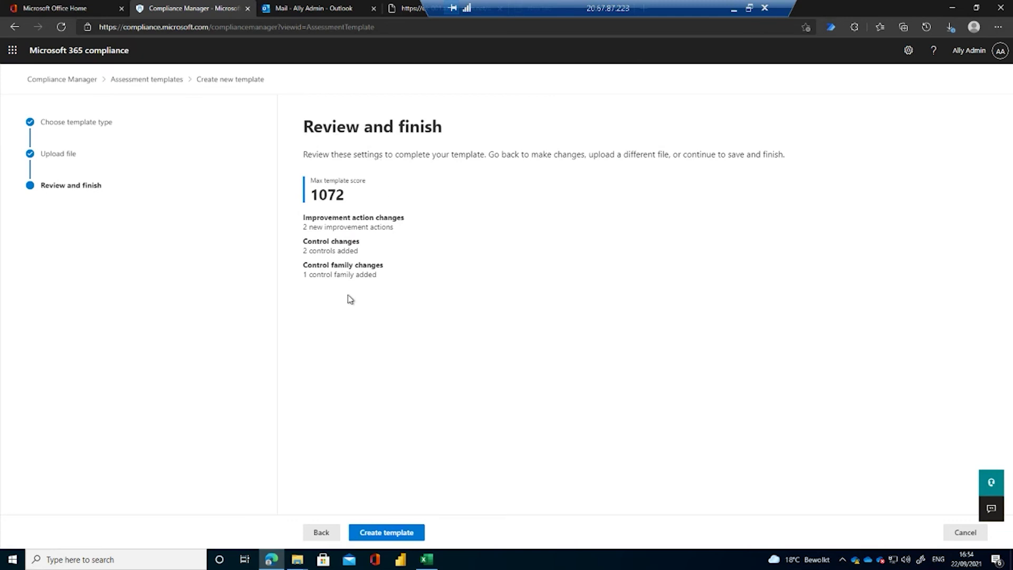
click(965, 533)
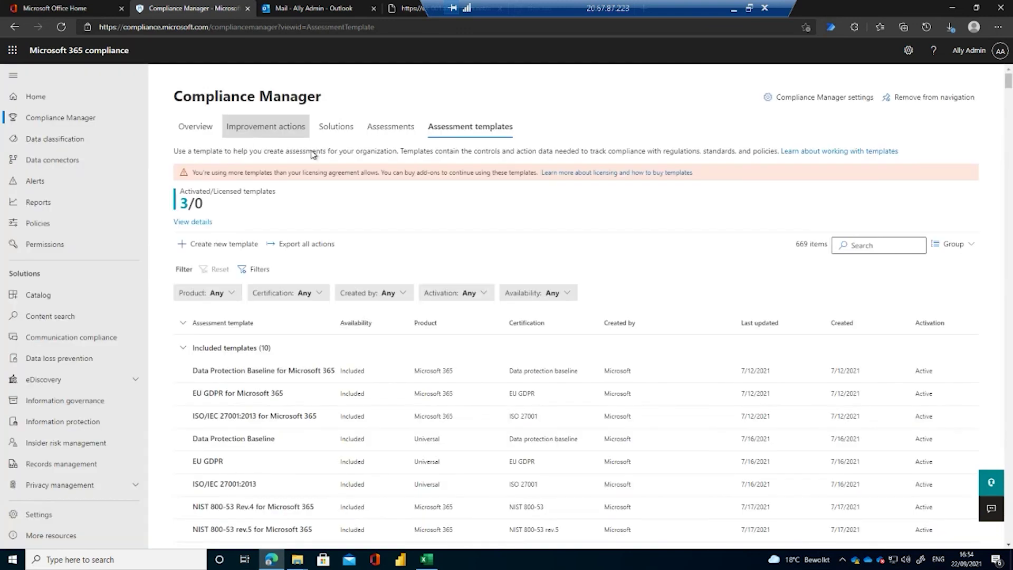
Open GMFTA LRG Assesment from the assessments list and view its progress and control status breakdown
click(395, 129)
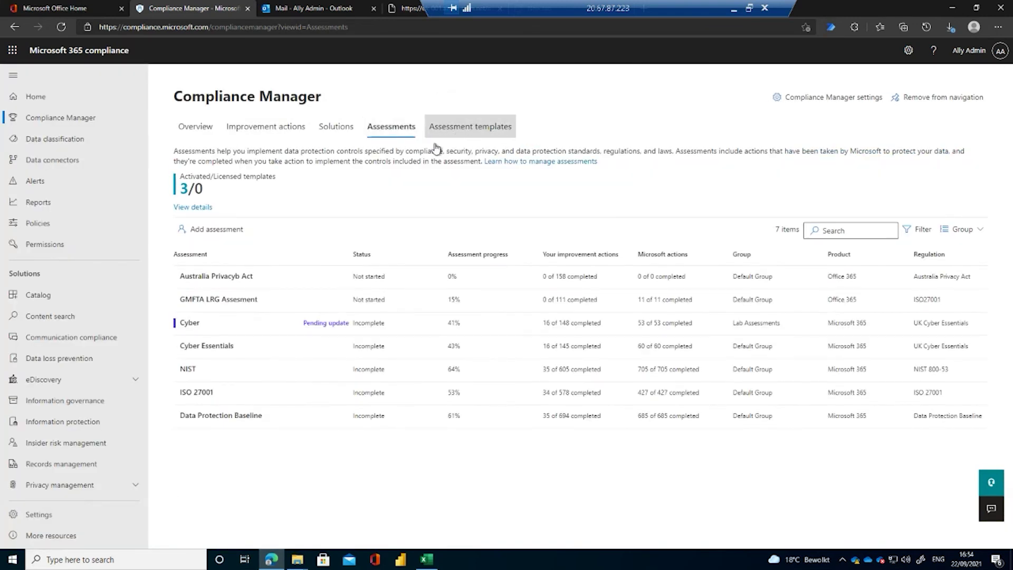
click(233, 301)
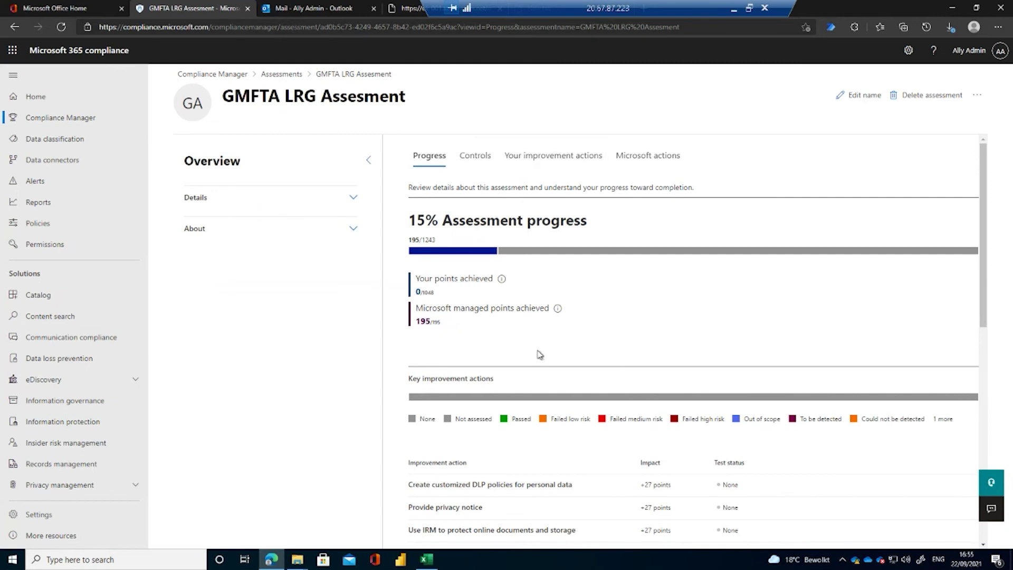
click(476, 164)
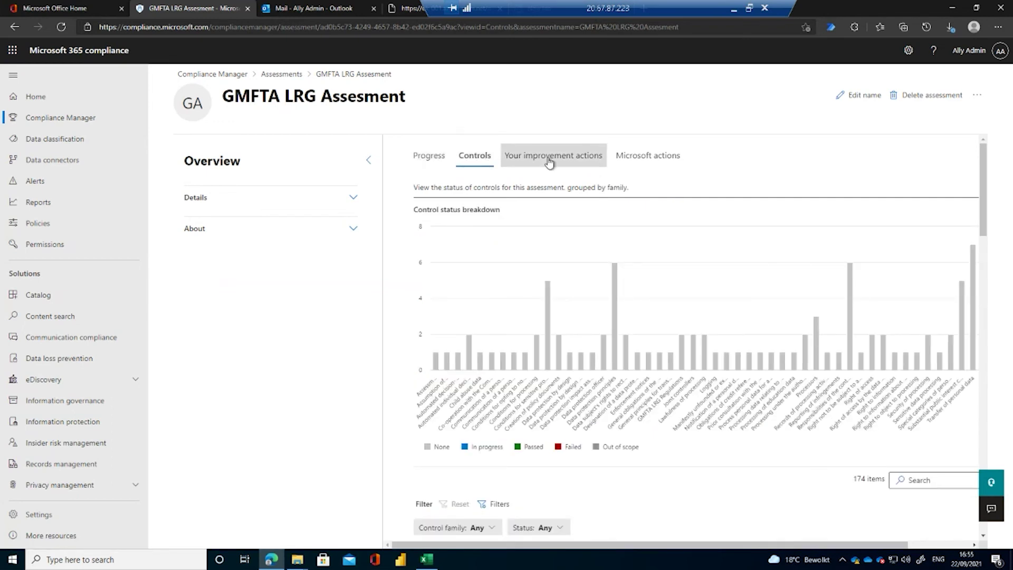
Look through the organization-managed improvement actions of GMFTA LRG Assesment, including the custom CM actions, and return to the assessments list
click(519, 163)
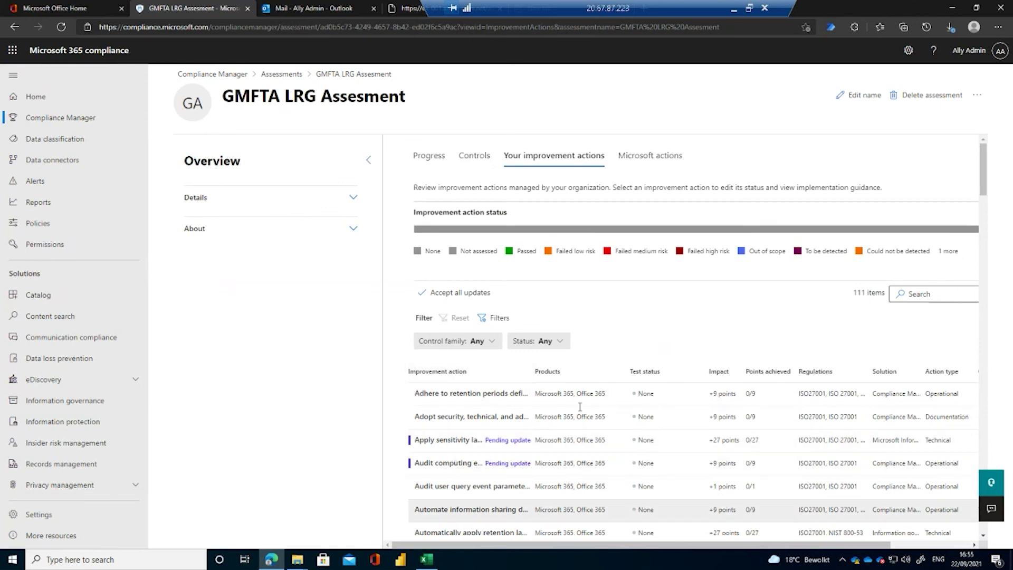
scroll(528, 485, down, 4)
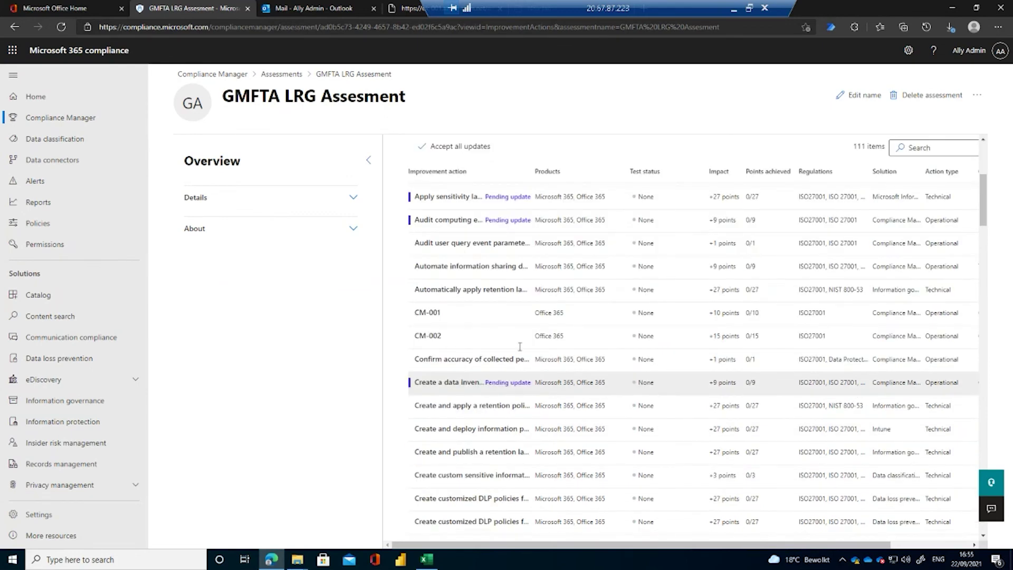
scroll(598, 410, down, 6)
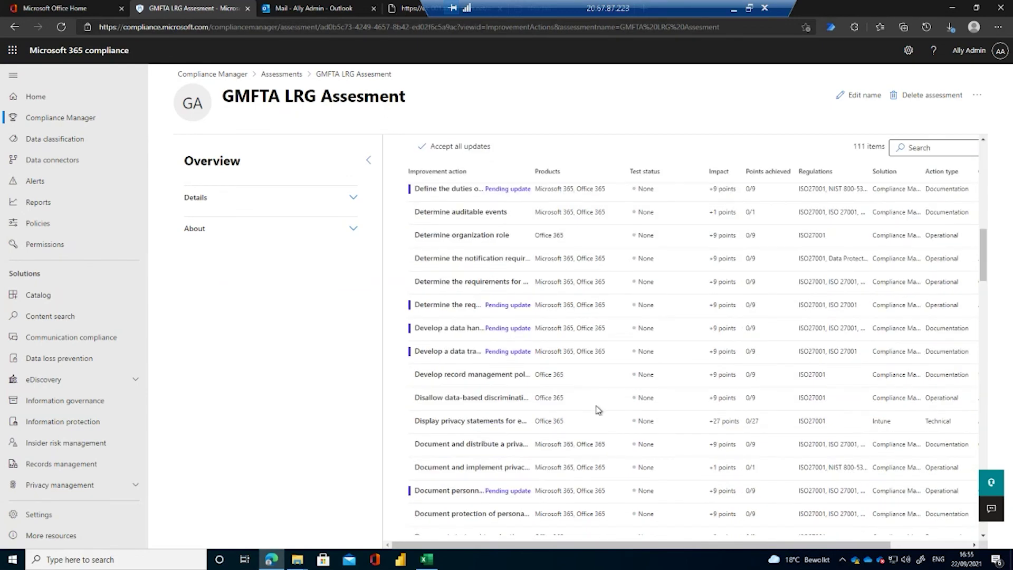
scroll(597, 410, up, 10)
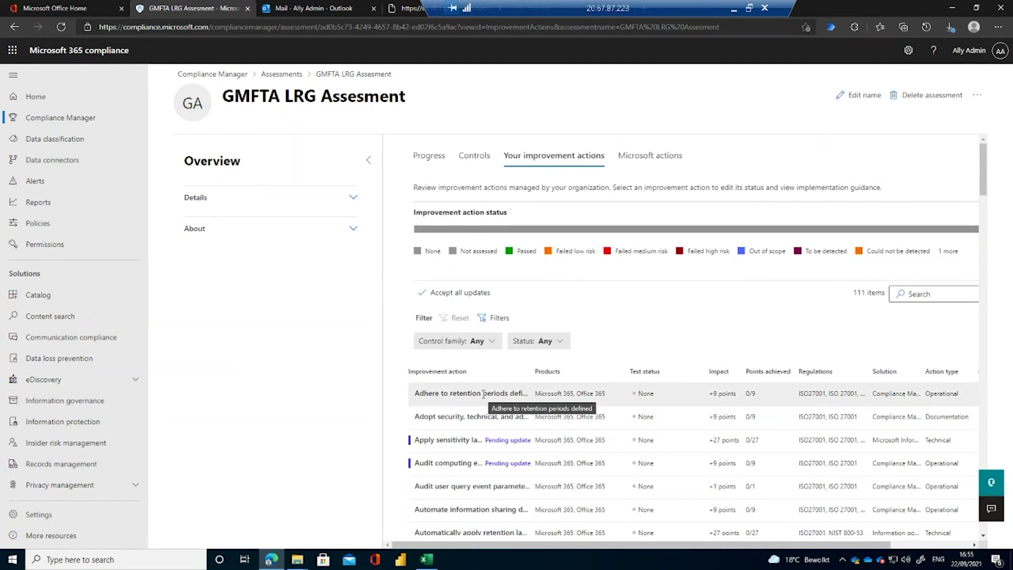
click(281, 74)
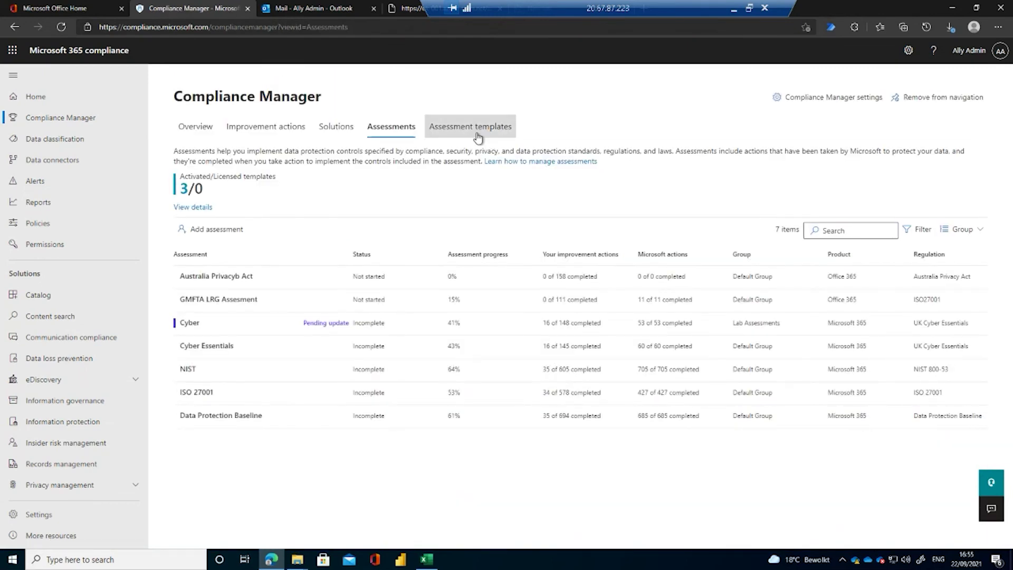